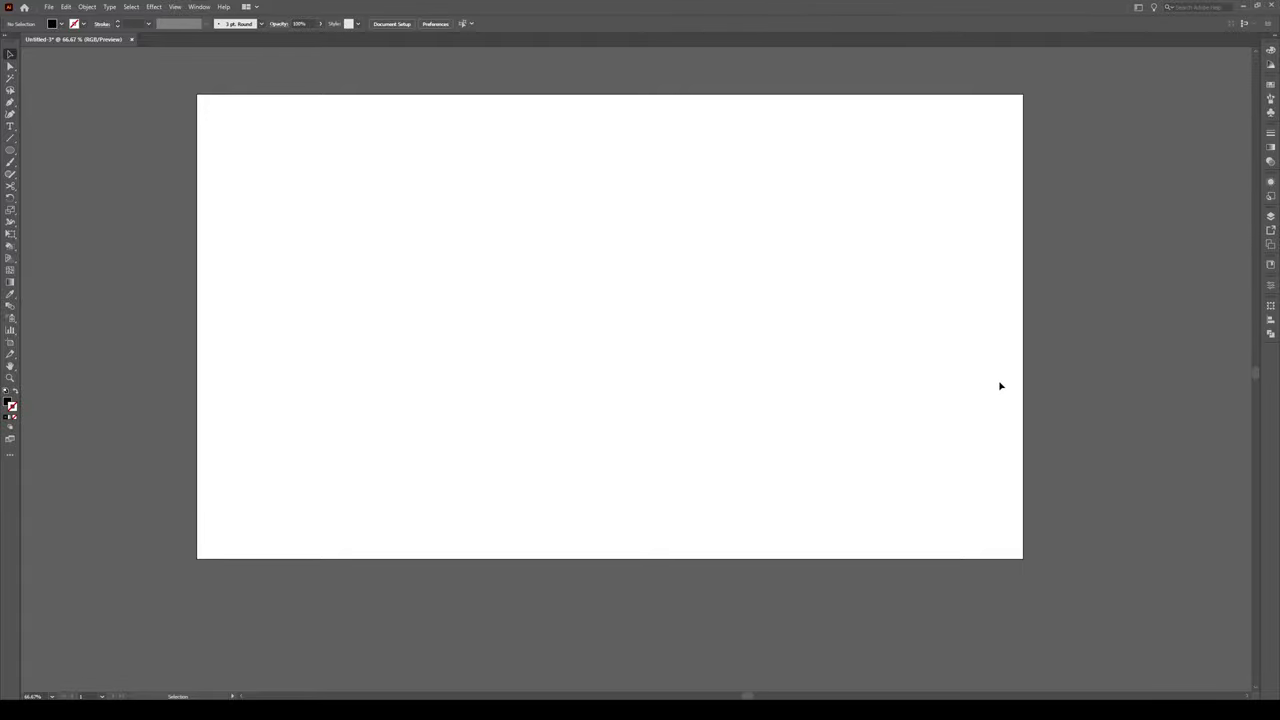
# Draw a black 35 by 35 pt square near the middle of the artboard.
pyautogui.press('m')
pyautogui.click(575, 279)
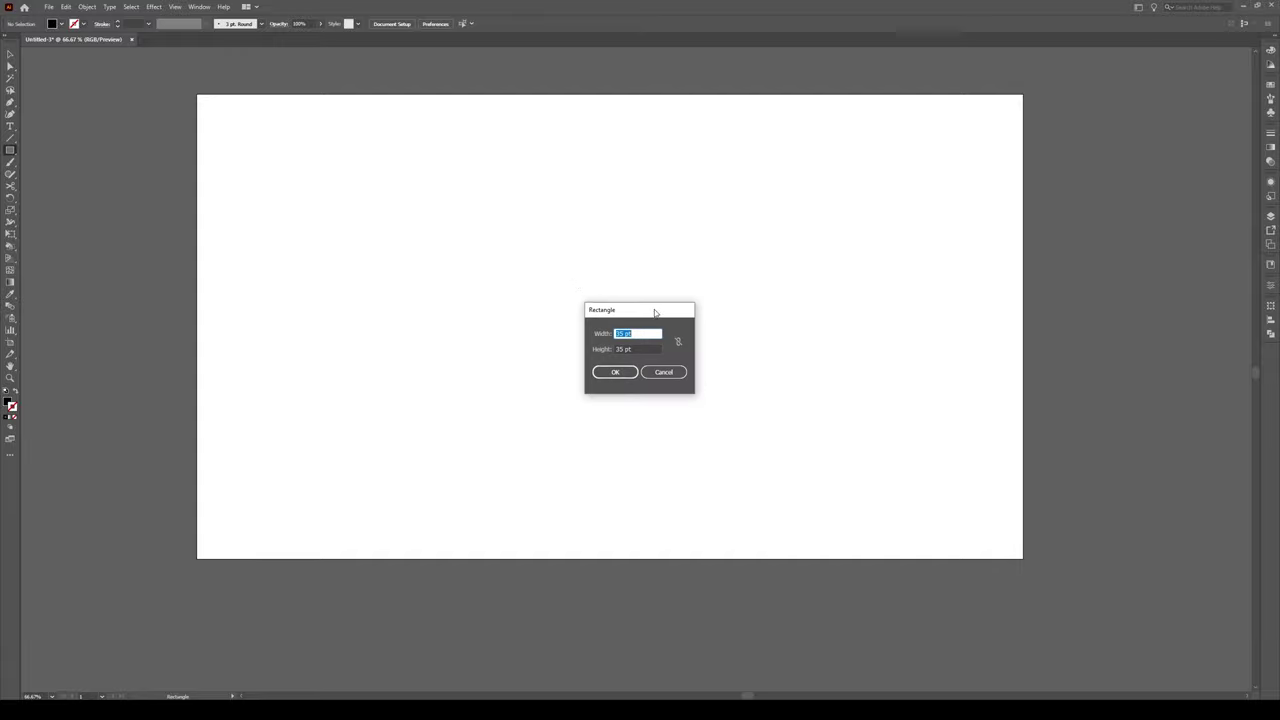
pyautogui.click(627, 372)
pyautogui.press('v')
# Rotate the square 45 degrees and pull its bottom corner down to form a kite about 79 pt tall.
pyautogui.hotkey('ctrl', '+')
pyautogui.hotkey('ctrl', '+')
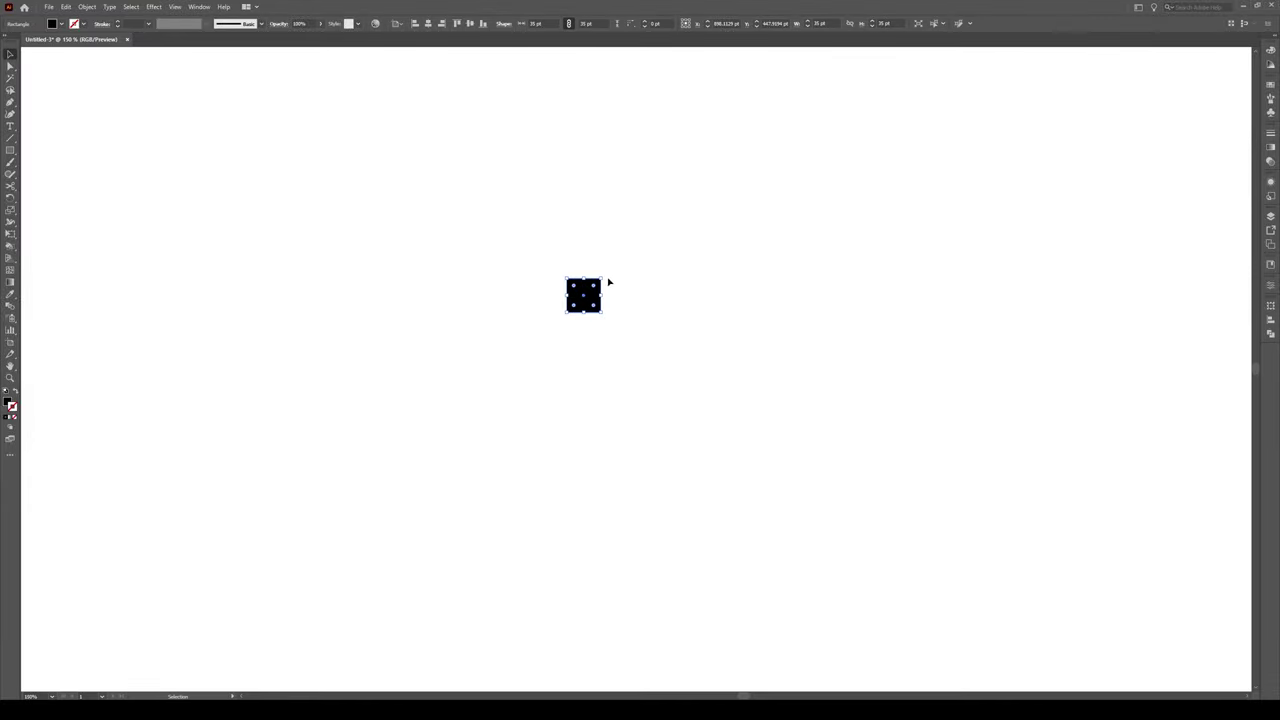
pyautogui.moveTo(603, 275); pyautogui.dragTo(607, 294)
pyautogui.press('a')
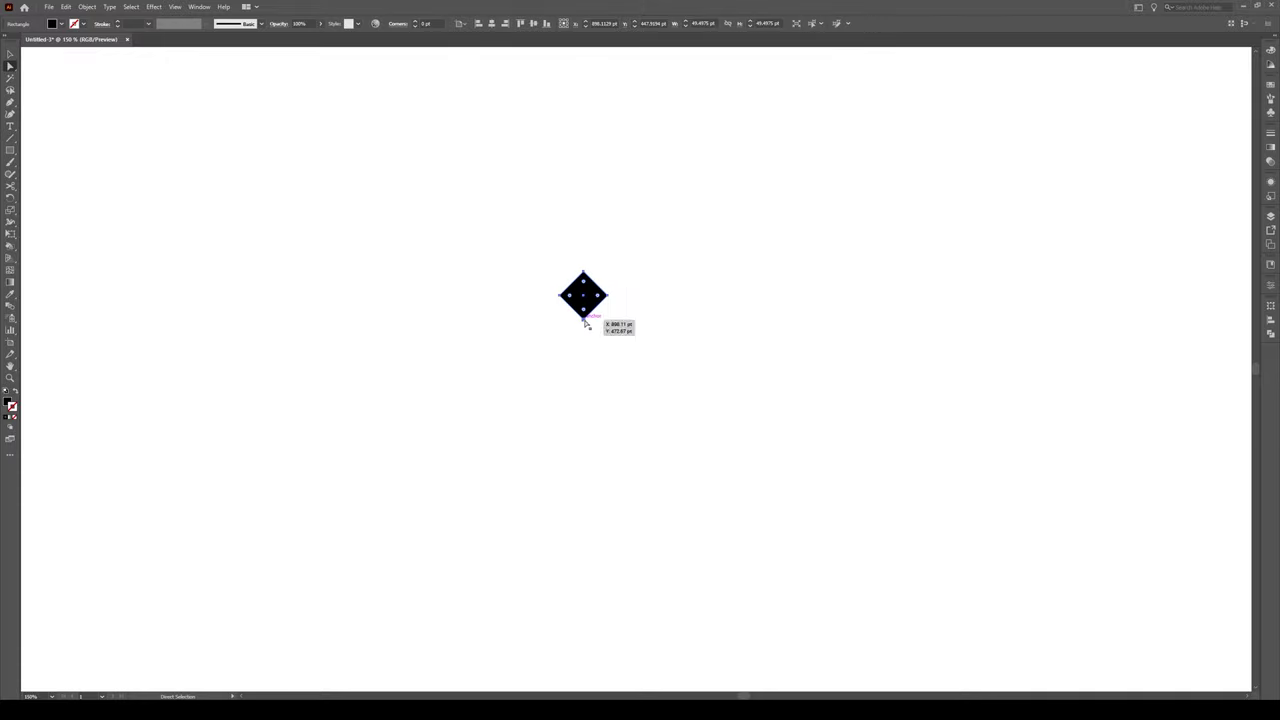
pyautogui.moveTo(585, 322); pyautogui.dragTo(584, 351)
pyautogui.press('v')
pyautogui.click(637, 315)
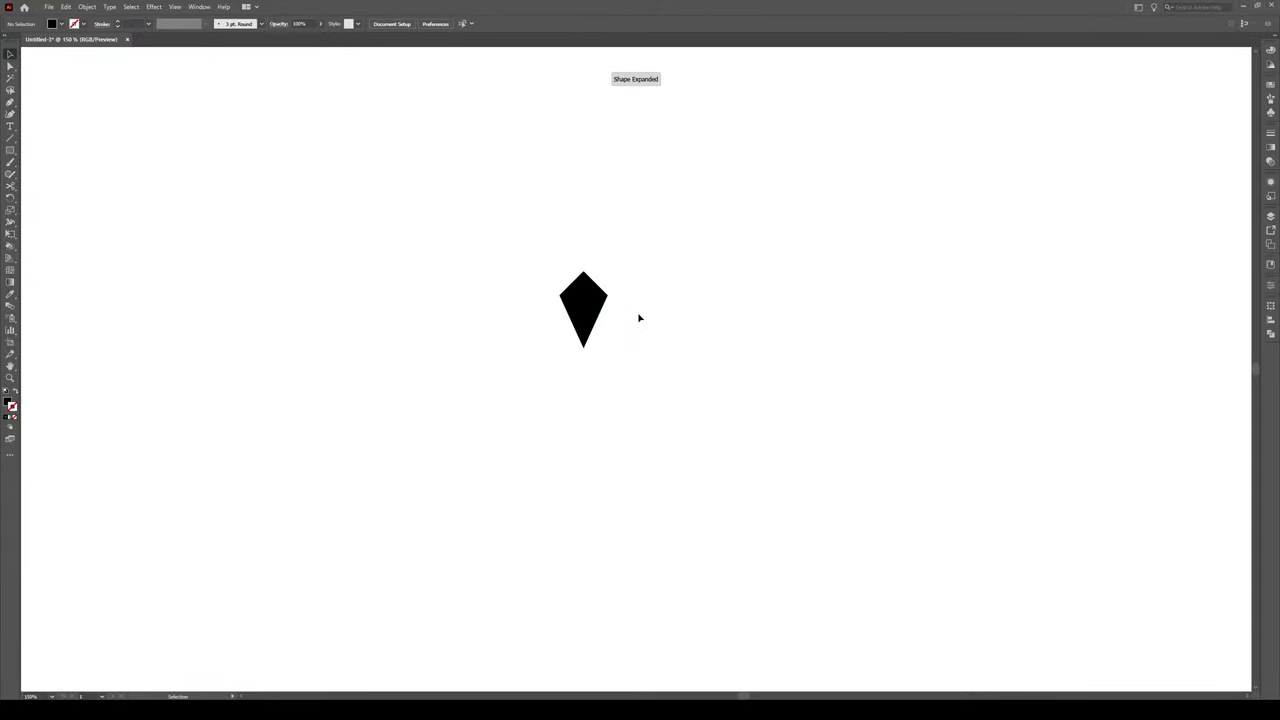
# Place a copy of the kite near the upper-left corner of the artboard.
pyautogui.hotkey('ctrl', '1')
pyautogui.hotkey('ctrl', '-')
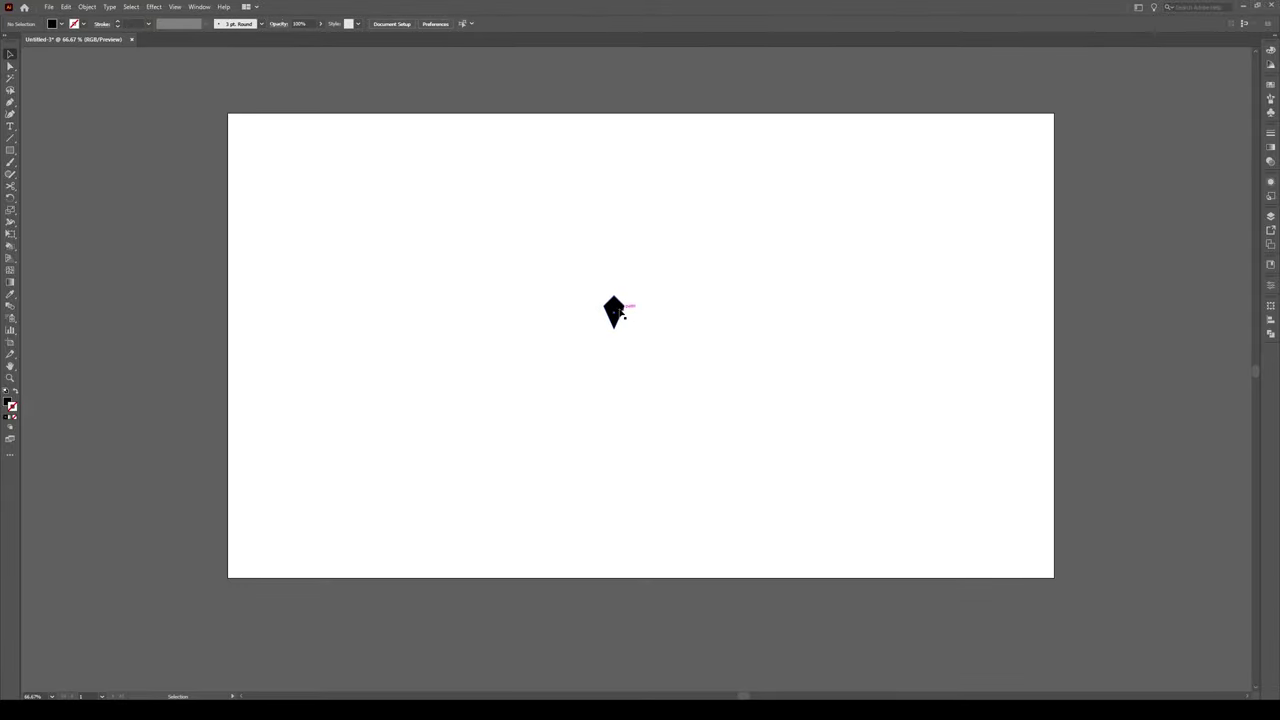
pyautogui.moveTo(616, 310); pyautogui.dragTo(287, 155)
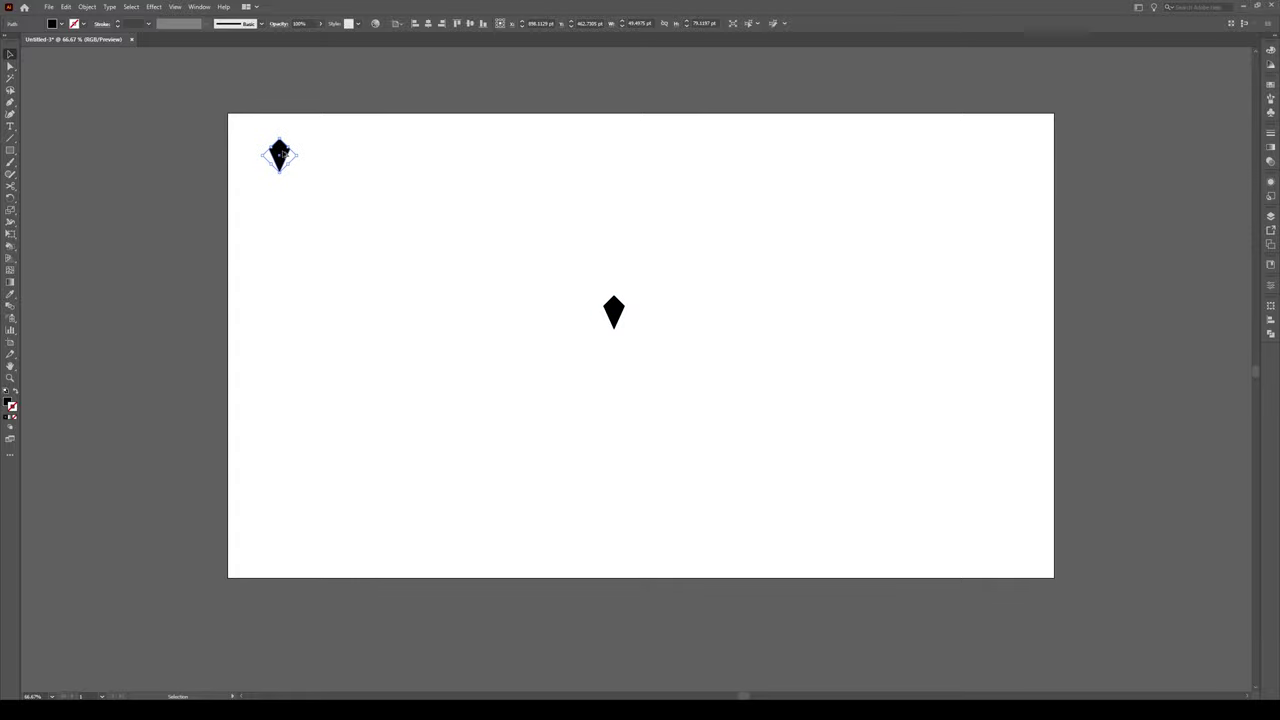
pyautogui.click(503, 209)
# Duplicate the central kite horizontally to its right, leaving a small gap between the two.
pyautogui.hotkey('ctrl', '+')
pyautogui.scroll(1, 700, 310)
pyautogui.click(530, 325)
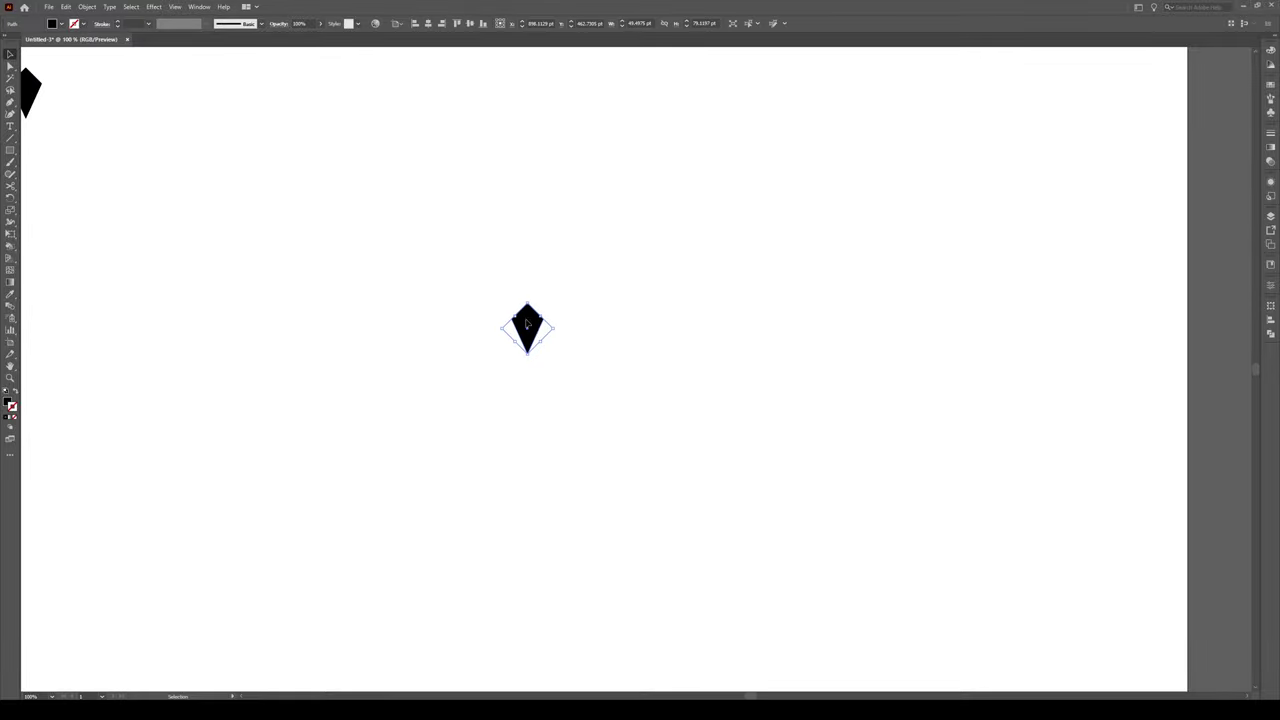
pyautogui.moveTo(537, 326); pyautogui.dragTo(571, 327)
pyautogui.click(651, 318)
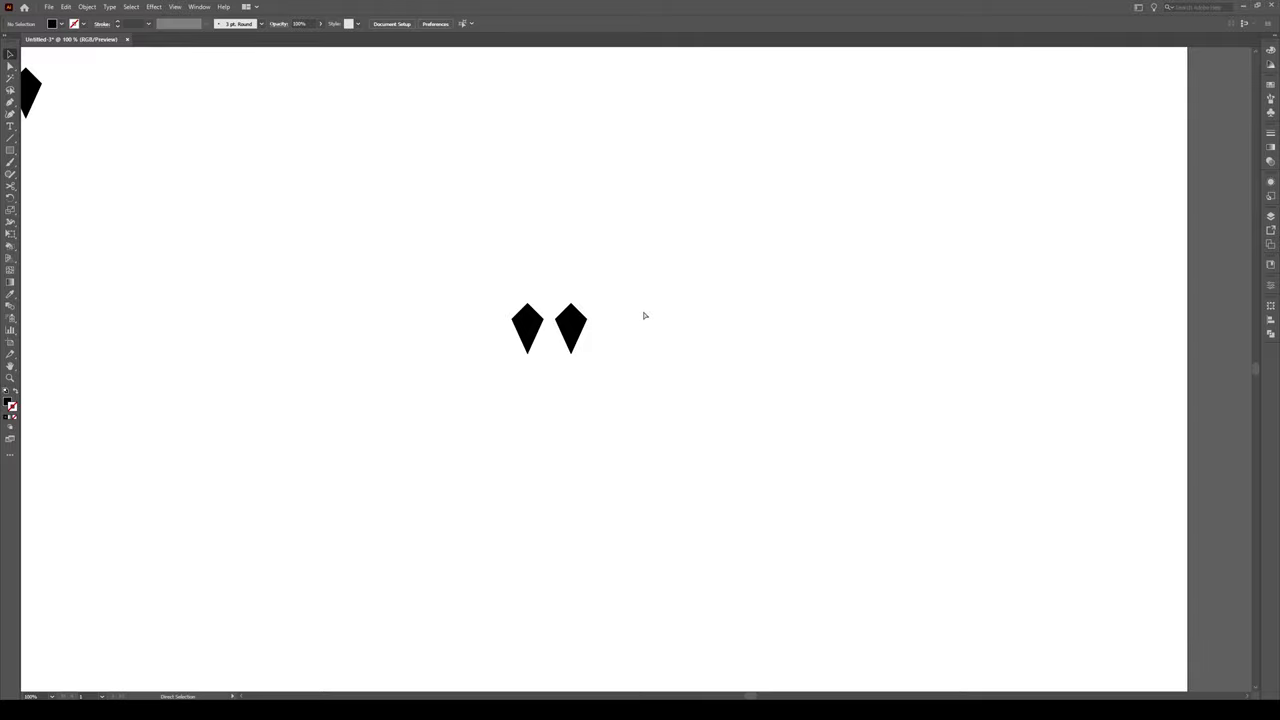
# Repeat the horizontal duplication until there is an evenly spaced row of eleven kites.
pyautogui.click(582, 332)
pyautogui.hotkey('ctrl', 'd')
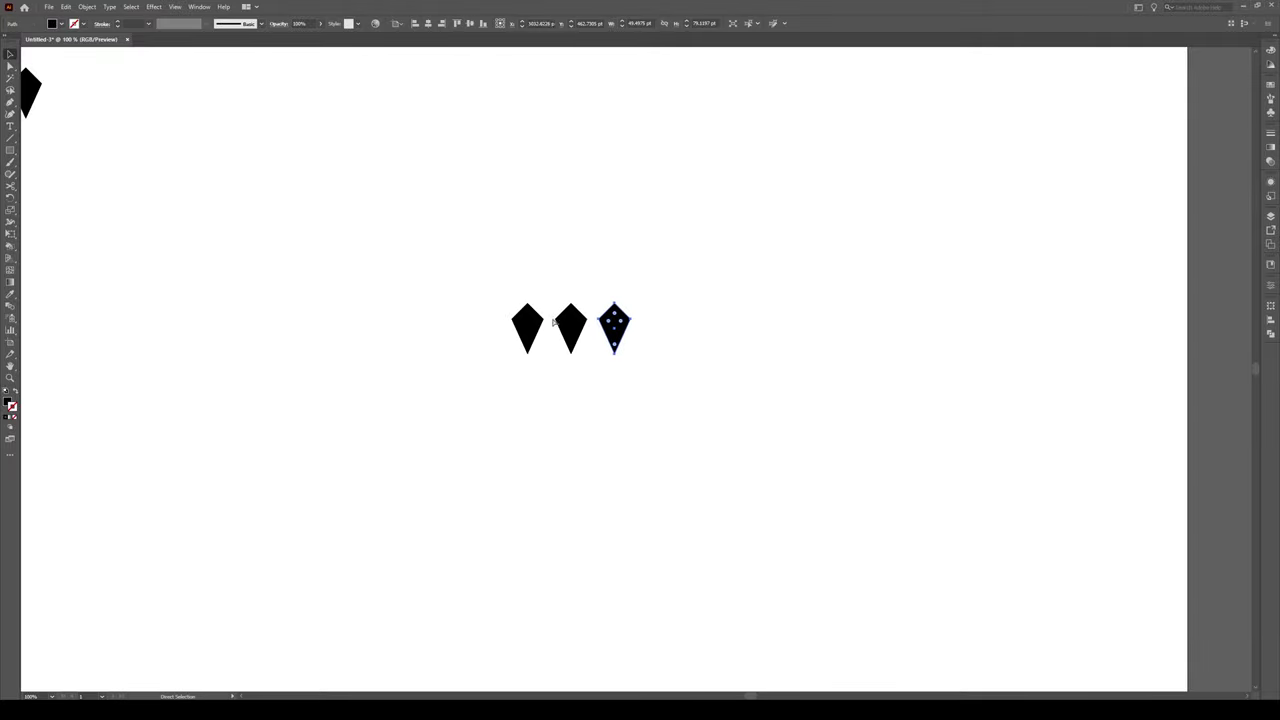
pyautogui.hotkey('ctrl', 'd')
pyautogui.hotkey('ctrl', 'd')
pyautogui.hotkey('ctrl', 'd')
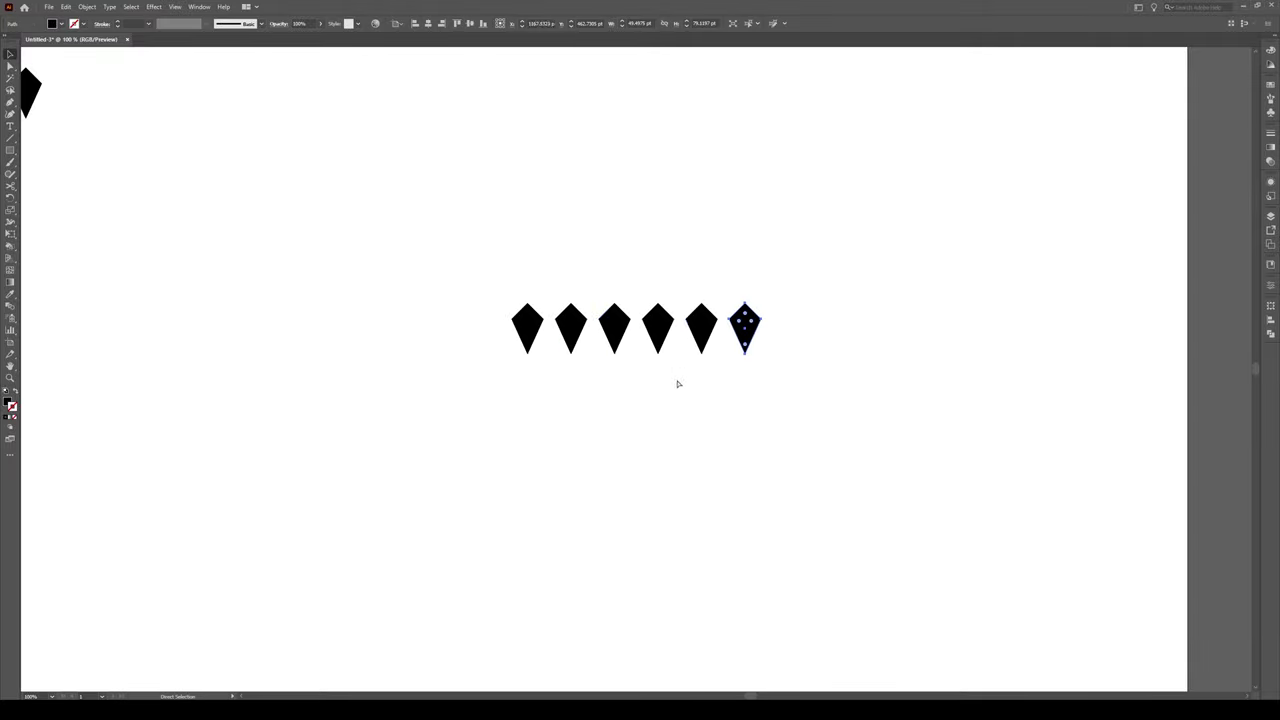
pyautogui.hotkey('ctrl', 'd')
pyautogui.hotkey('ctrl', 'd')
pyautogui.hotkey('ctrl', 'd')
pyautogui.hotkey('ctrl', 'd')
pyautogui.hotkey('ctrl', 'd')
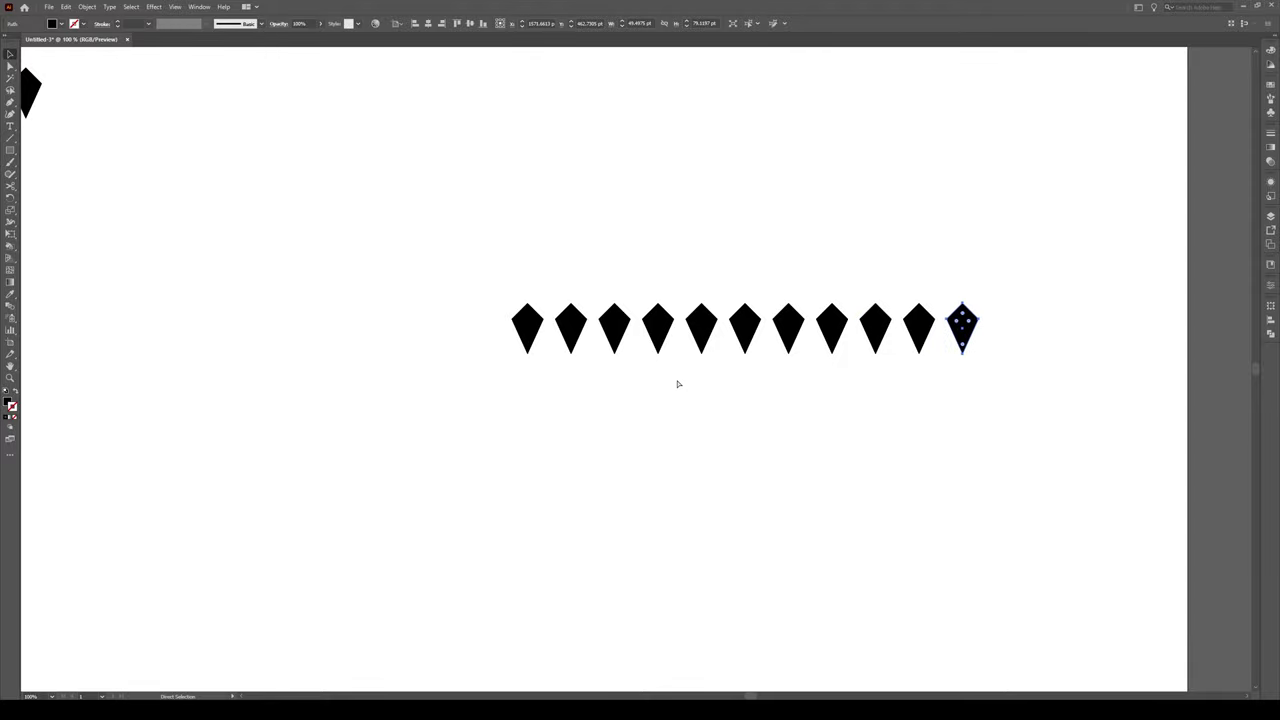
pyautogui.press('v')
# Copy the whole row of kites just above itself, shifted right by about half the kite spacing.
pyautogui.scroll(1, 850, 400)
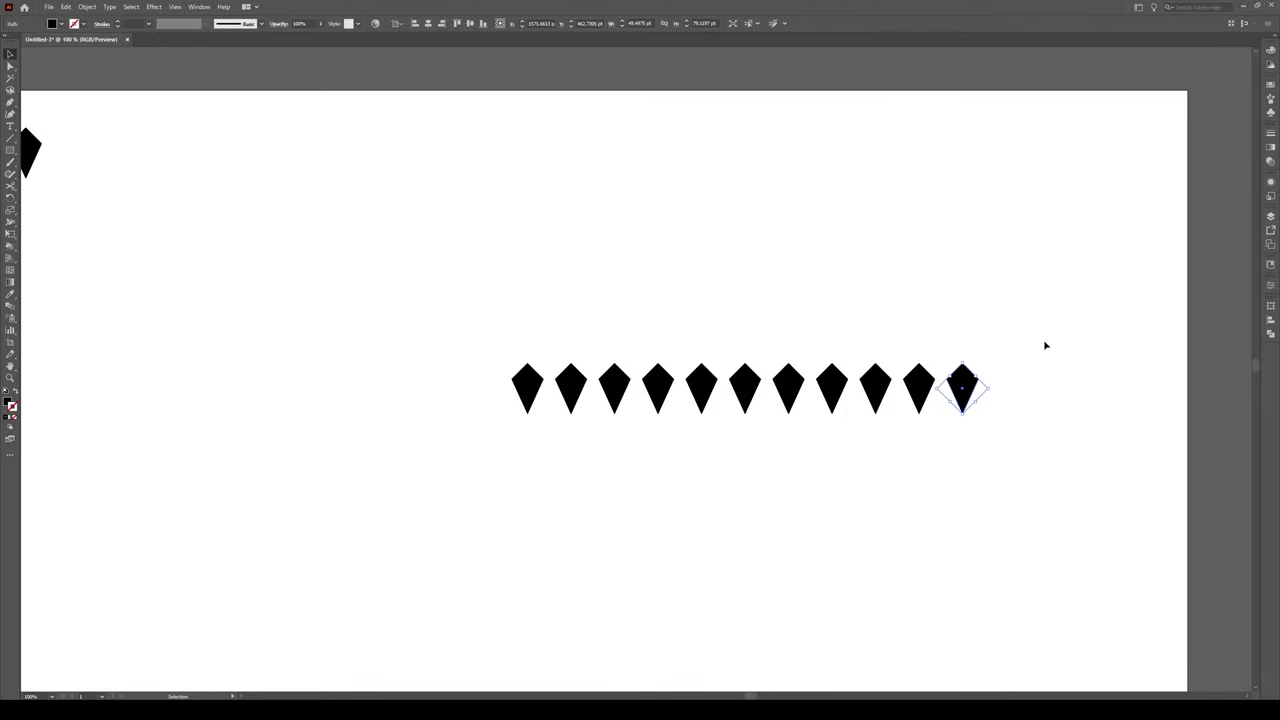
pyautogui.moveTo(1045, 345); pyautogui.dragTo(400, 470)
pyautogui.moveTo(580, 398); pyautogui.dragTo(593, 342)
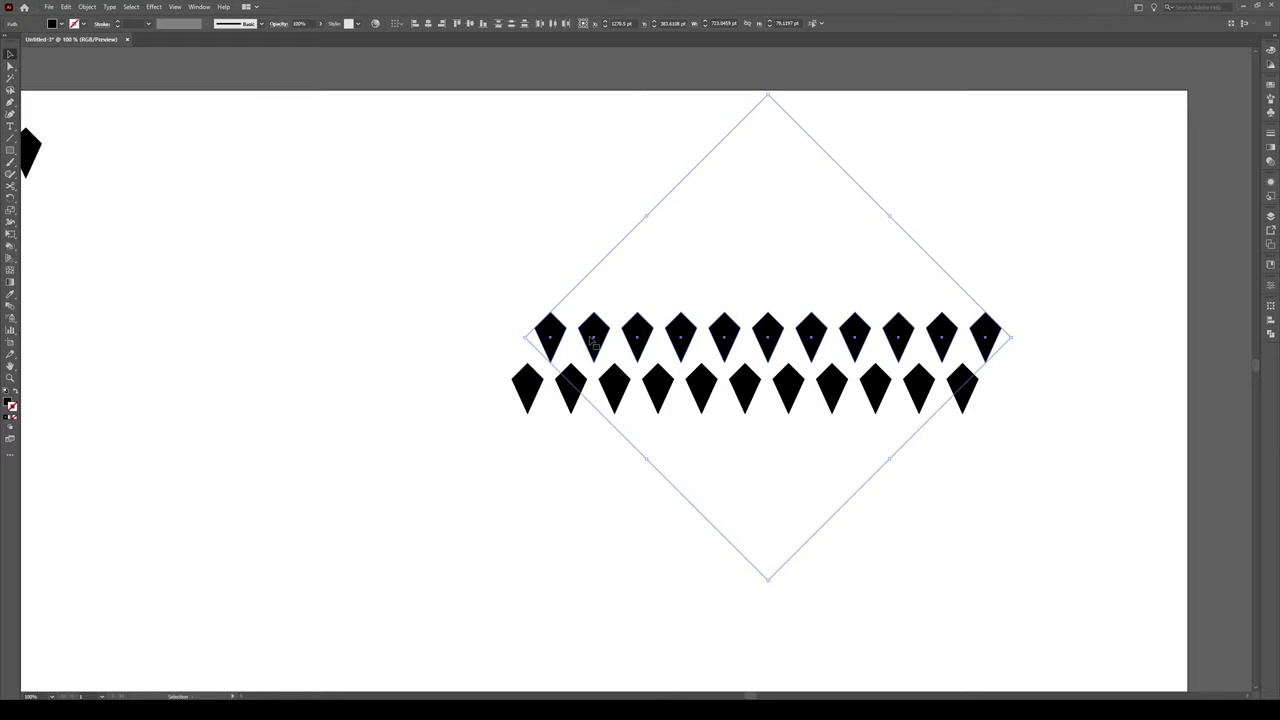
pyautogui.click(1040, 290)
# Duplicate both staggered rows straight upward and repeat the copy until the pattern has eight rows.
pyautogui.moveTo(1084, 266); pyautogui.dragTo(466, 463)
pyautogui.moveTo(590, 388); pyautogui.dragTo(580, 298)
pyautogui.scroll(3, 608, 414)
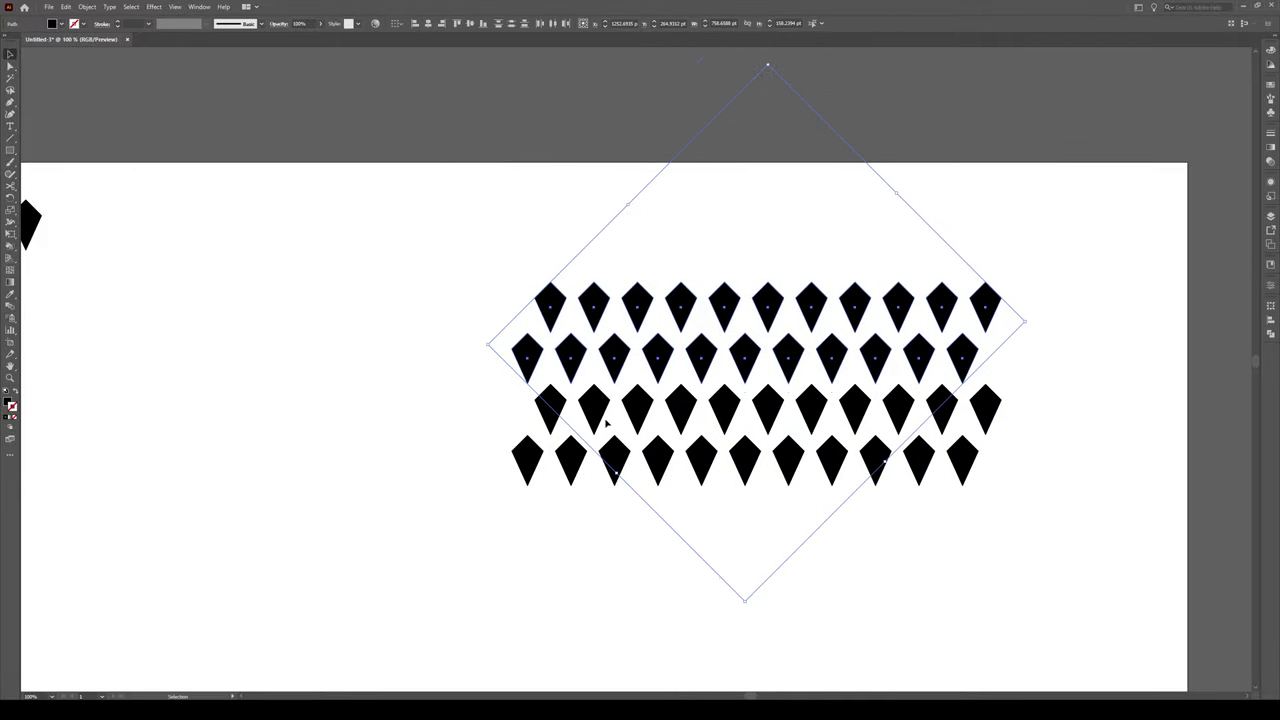
pyautogui.scroll(2, 605, 424)
pyautogui.press('a')
pyautogui.hotkey('ctrl', 'd')
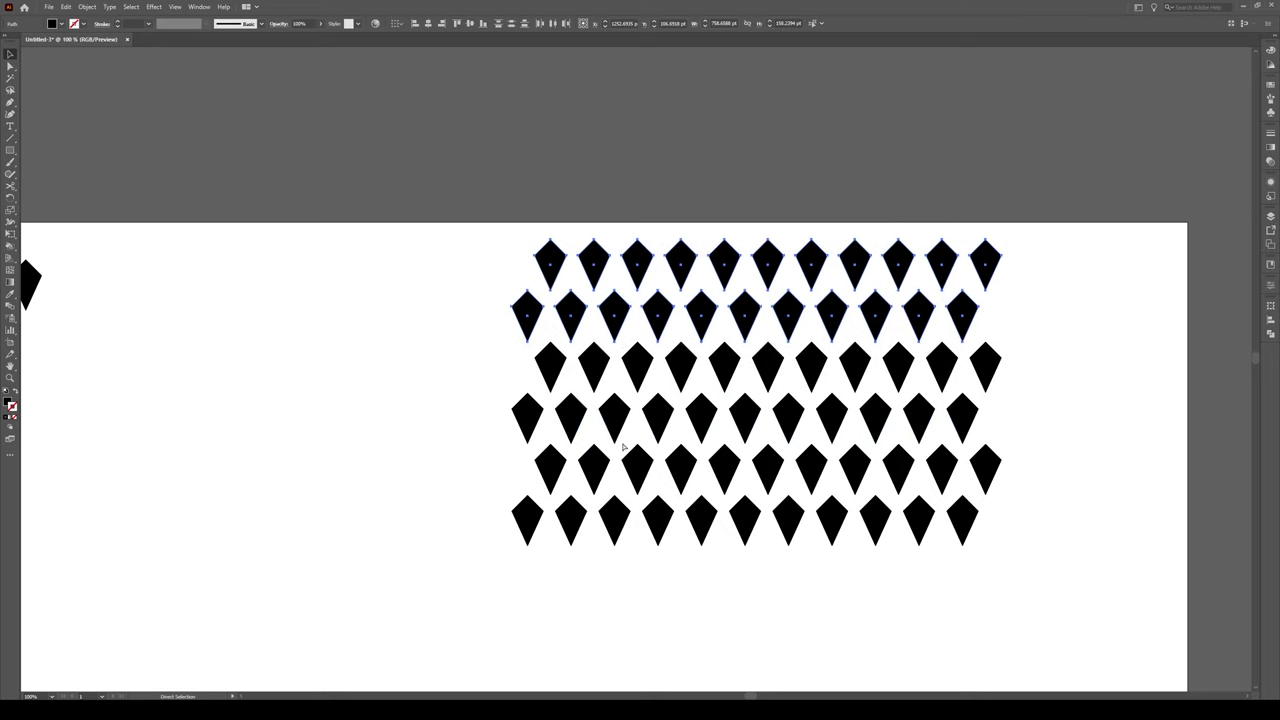
pyautogui.press('v')
pyautogui.hotkey('ctrl', 'd')
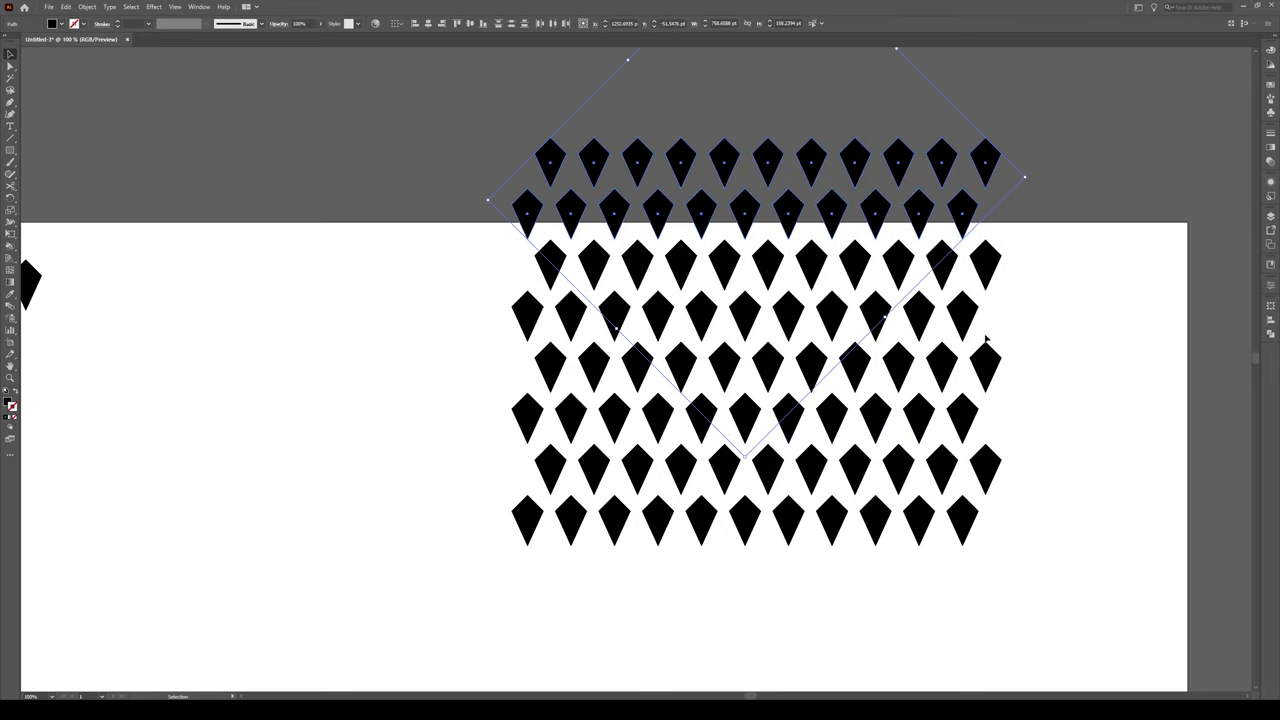
# Save all eight rows of kites as a new dynamic symbol, keeping the default options.
pyautogui.click(1025, 314)
pyautogui.scroll(-1, 1025, 314)
pyautogui.moveTo(1046, 165); pyautogui.dragTo(786, 590)
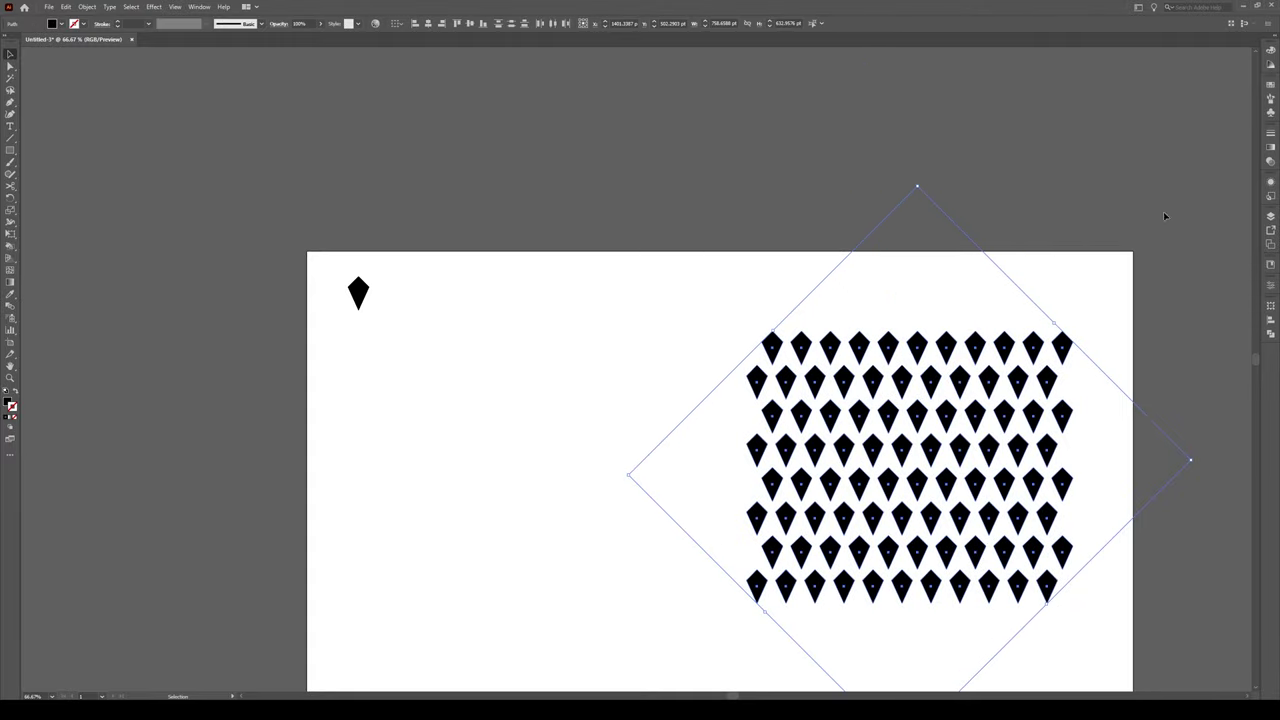
pyautogui.click(1271, 113)
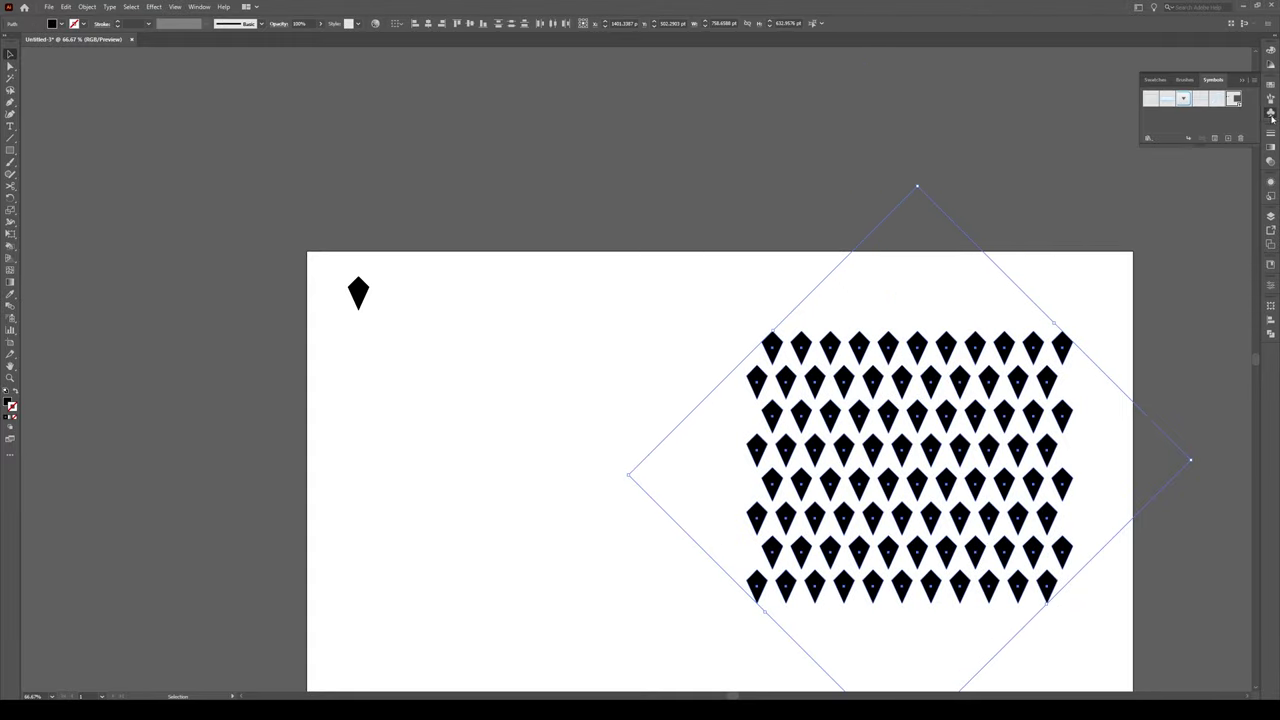
pyautogui.moveTo(873, 463); pyautogui.dragTo(1246, 100)
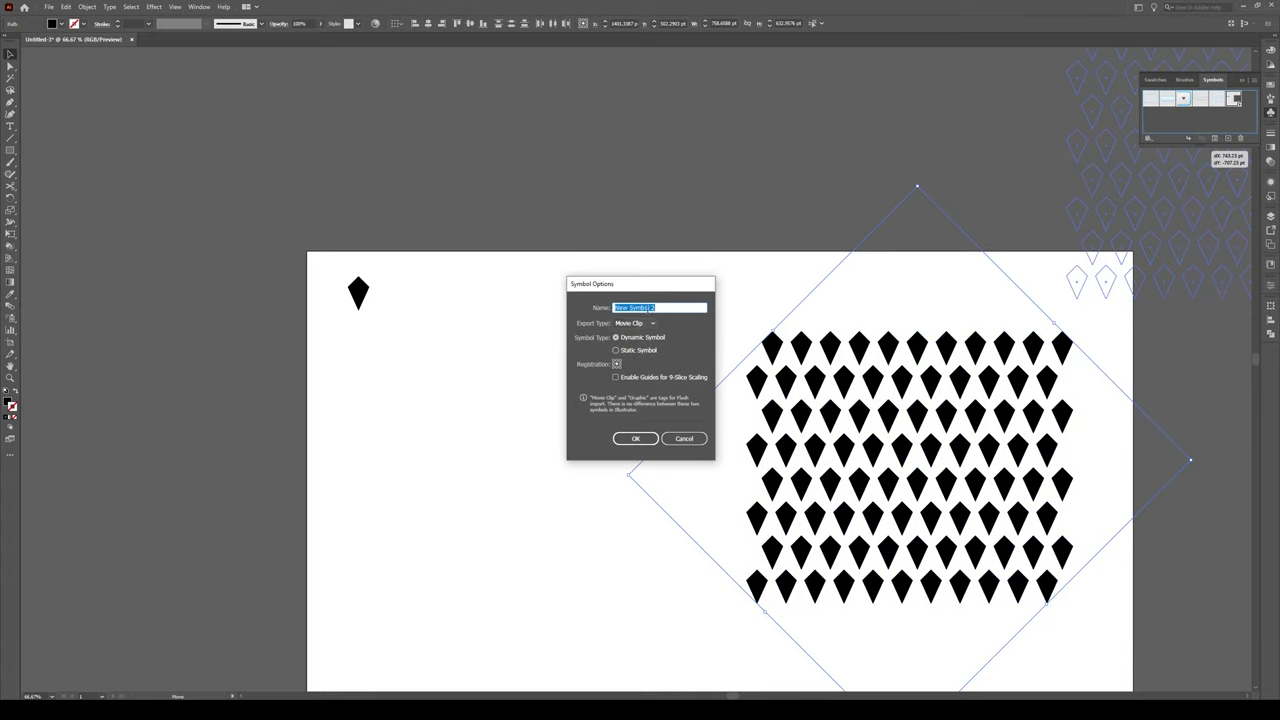
pyautogui.click(637, 440)
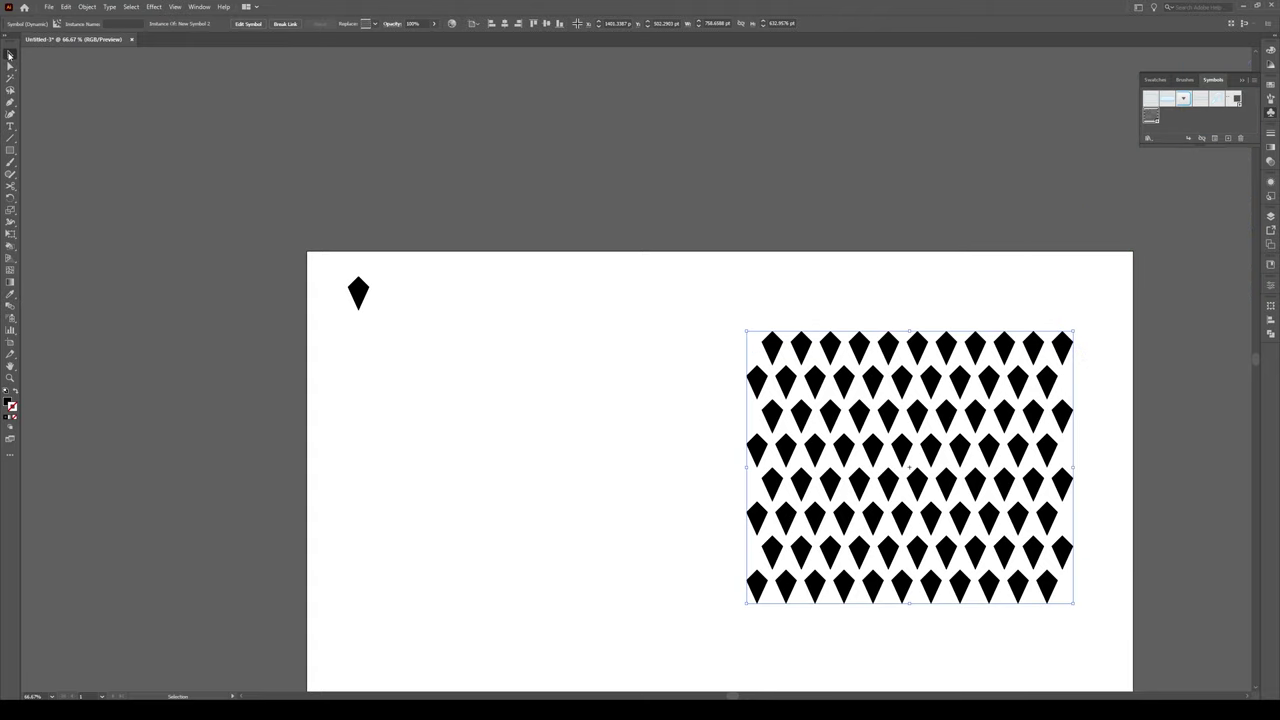
pyautogui.scroll(-3, 650, 510)
pyautogui.click(617, 475)
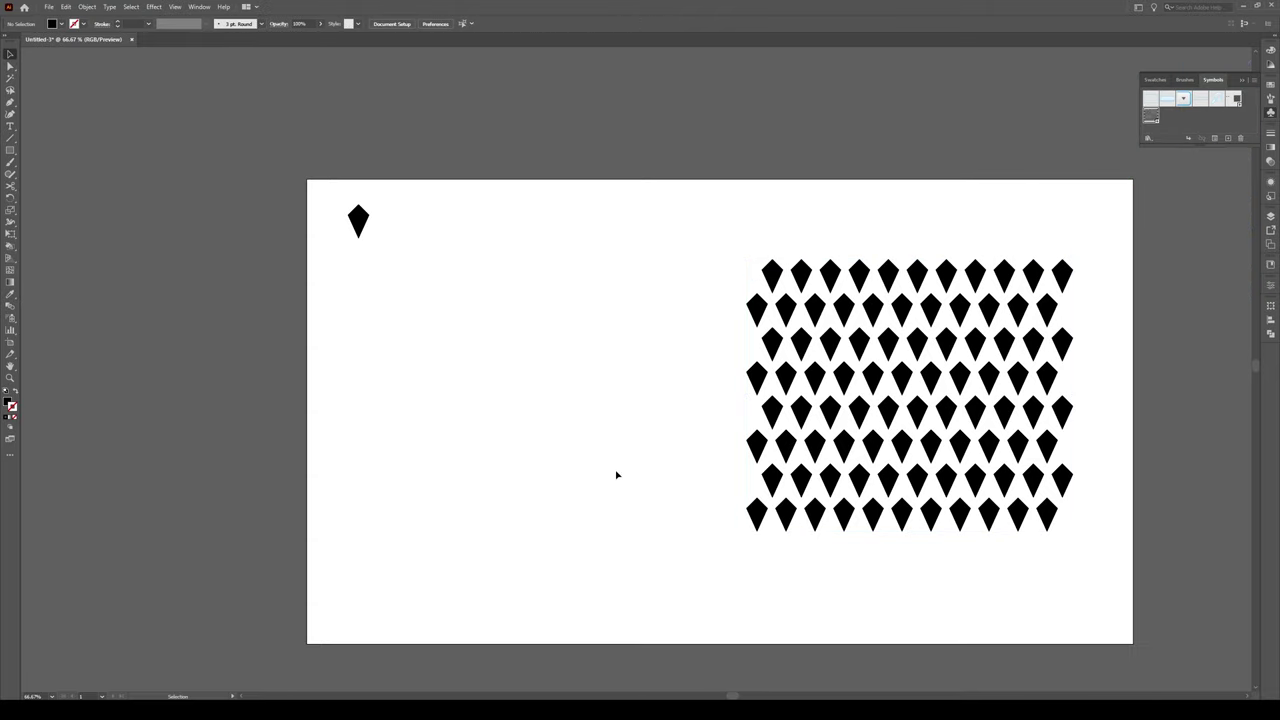
# Draw a 330 by 450 pt ellipse beside the pattern and swap its fill and stroke, leaving only a black outline.
pyautogui.press('l')
pyautogui.click(548, 334)
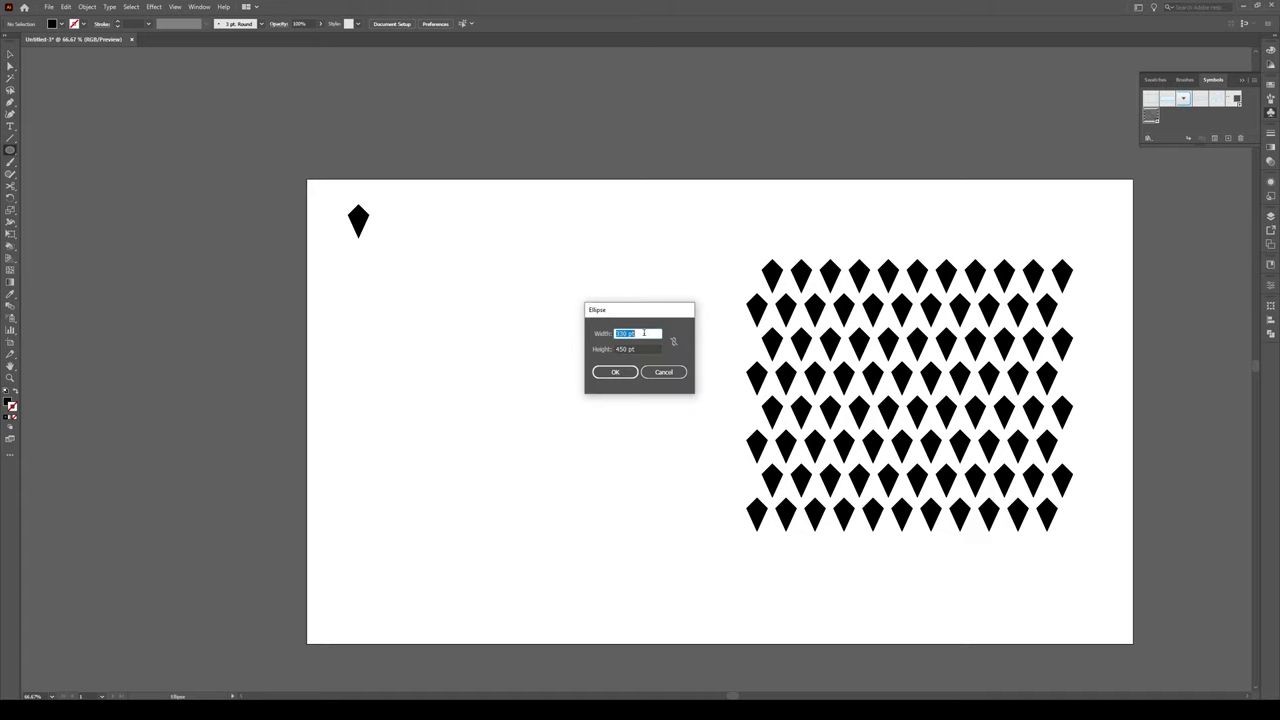
pyautogui.click(616, 372)
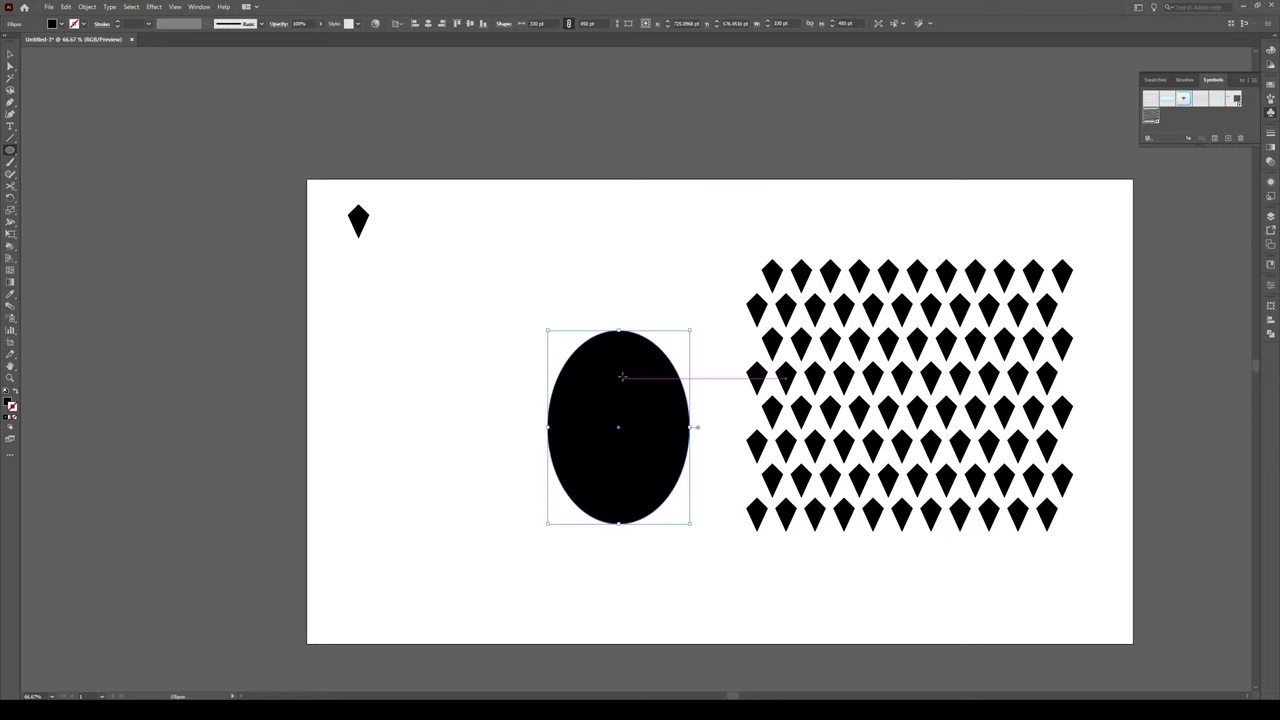
pyautogui.press('v')
pyautogui.scroll(1, 629, 495)
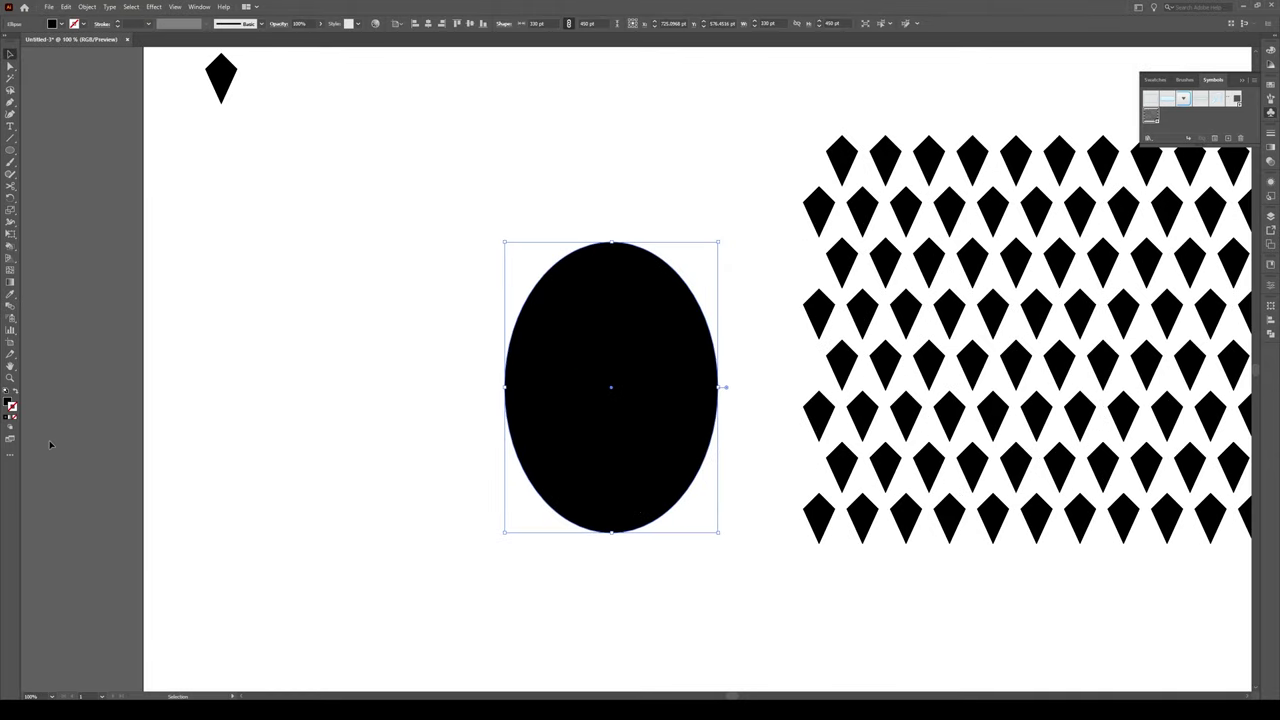
pyautogui.click(17, 393)
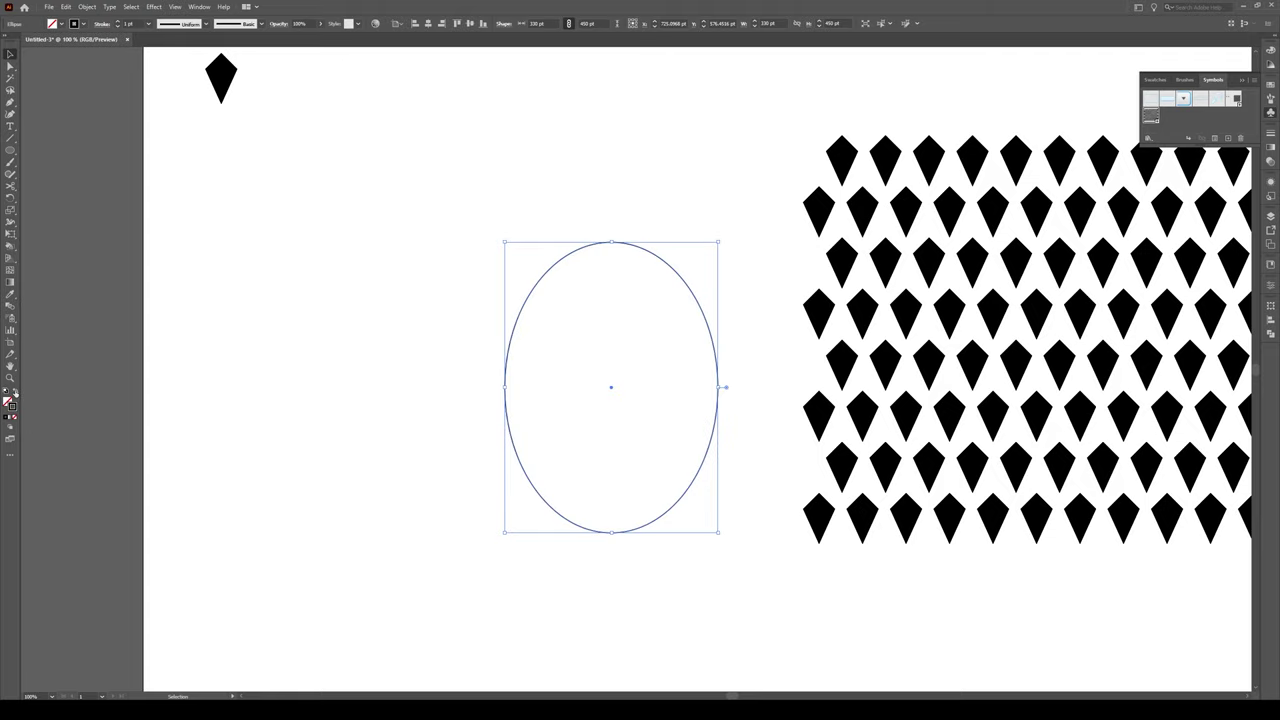
pyautogui.click(548, 382)
# Delete the ellipse's leftmost anchor point, keeping only the right half as an open arc.
pyautogui.press('a')
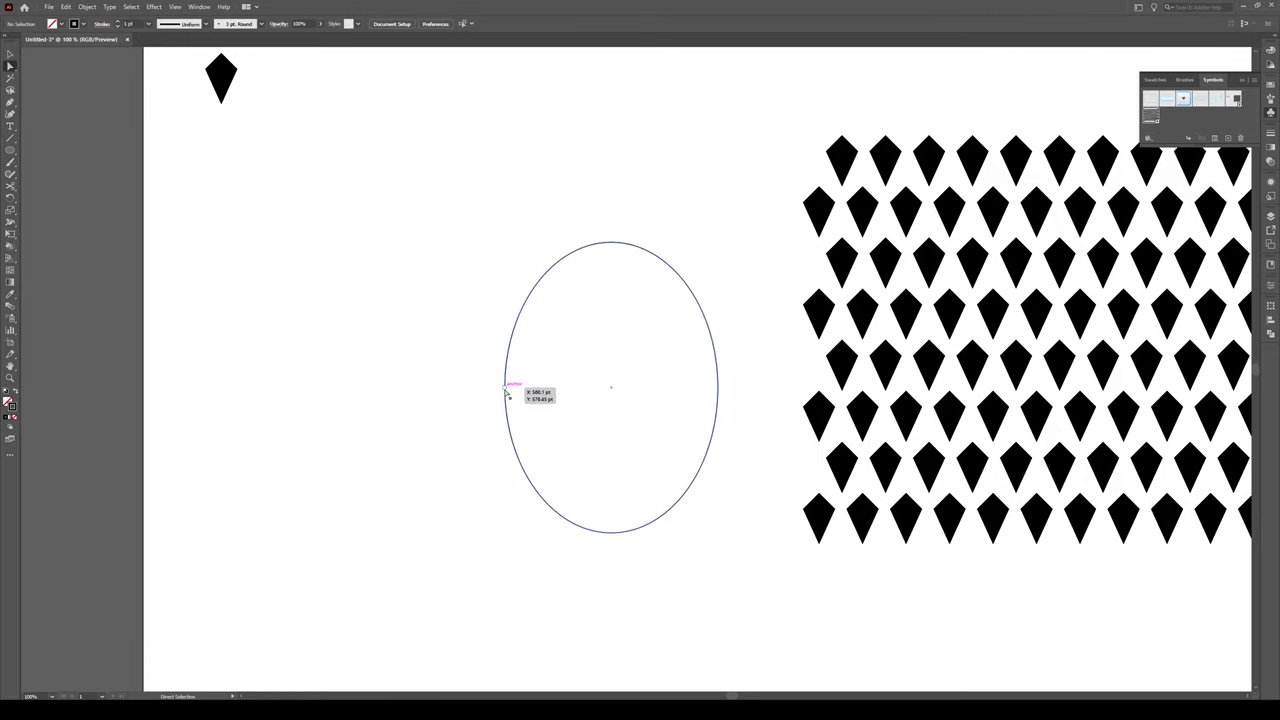
pyautogui.click(506, 388)
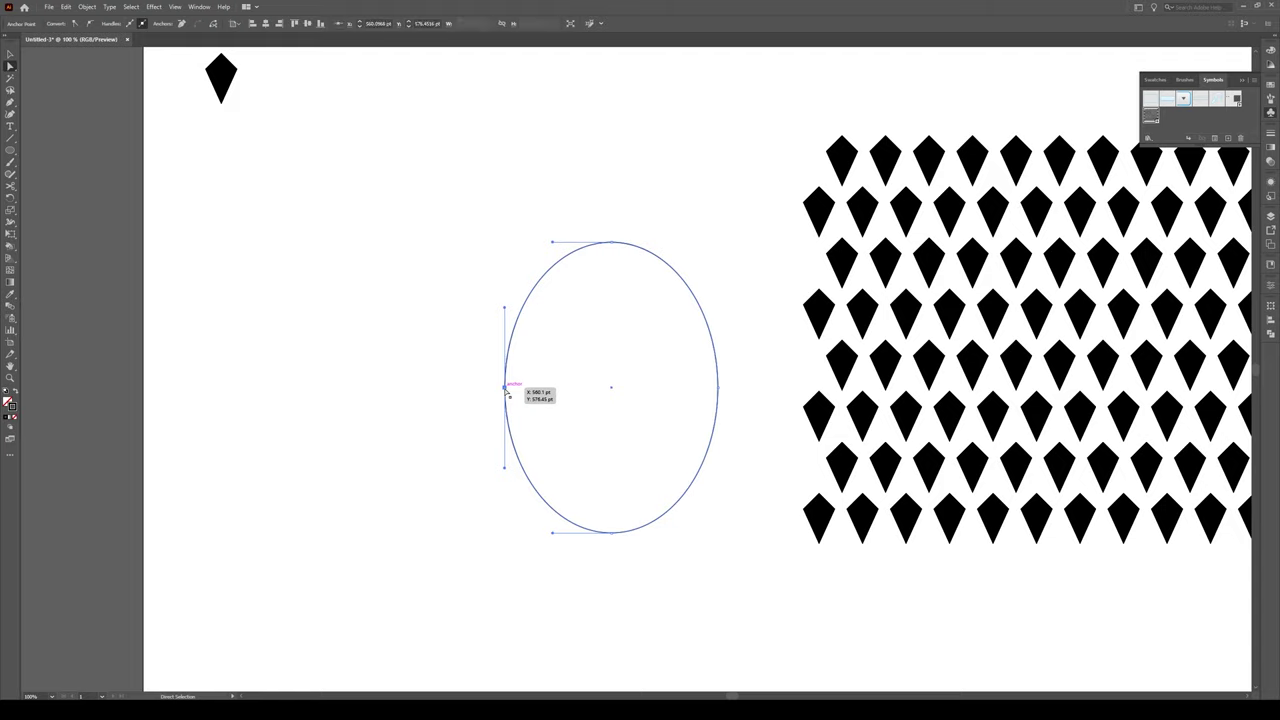
pyautogui.press('Delete')
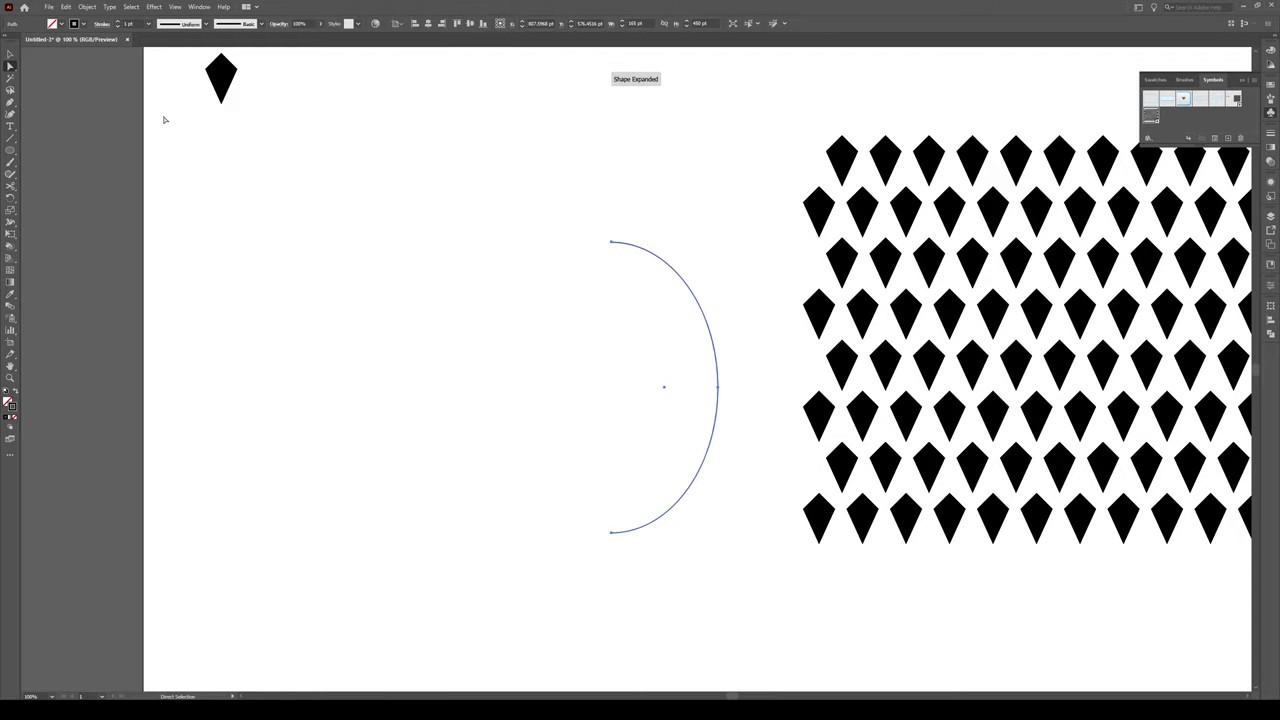
pyautogui.press('v')
pyautogui.click(717, 346)
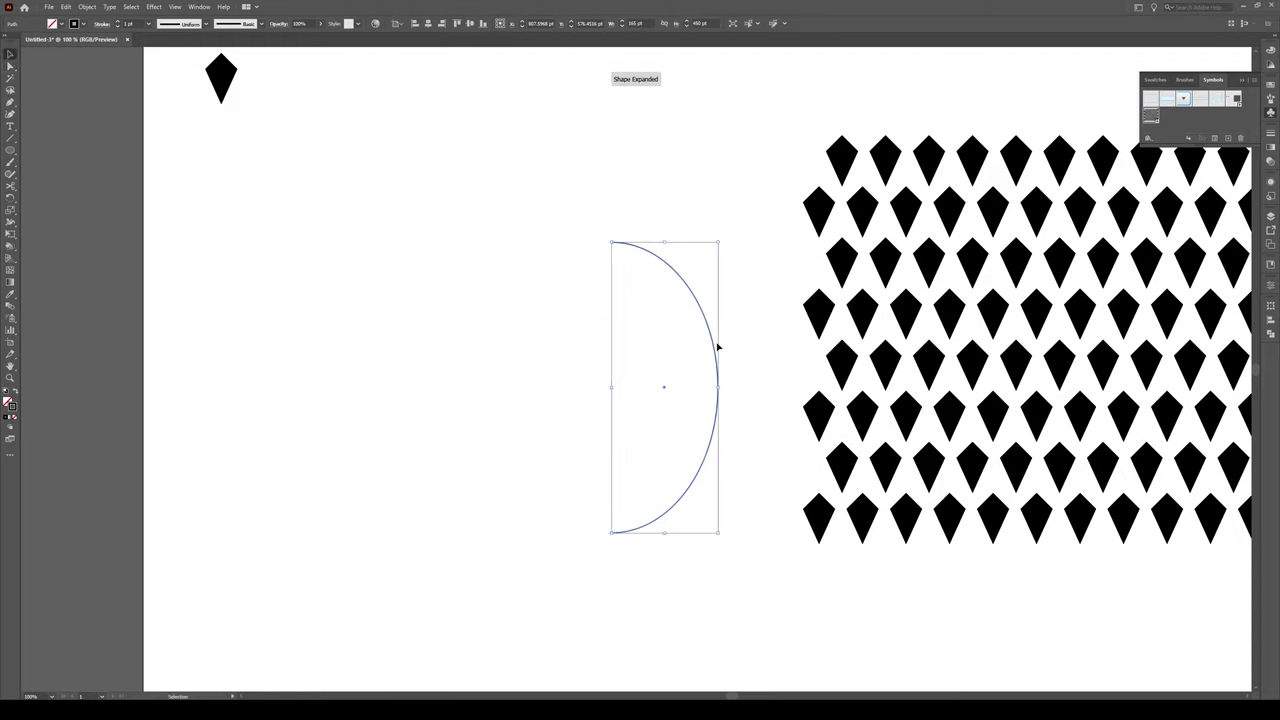
# Collapse the symbol library and set the arc's stroke colour to white (ffffff).
pyautogui.click(1244, 79)
pyautogui.click(714, 206)
pyautogui.click(684, 281)
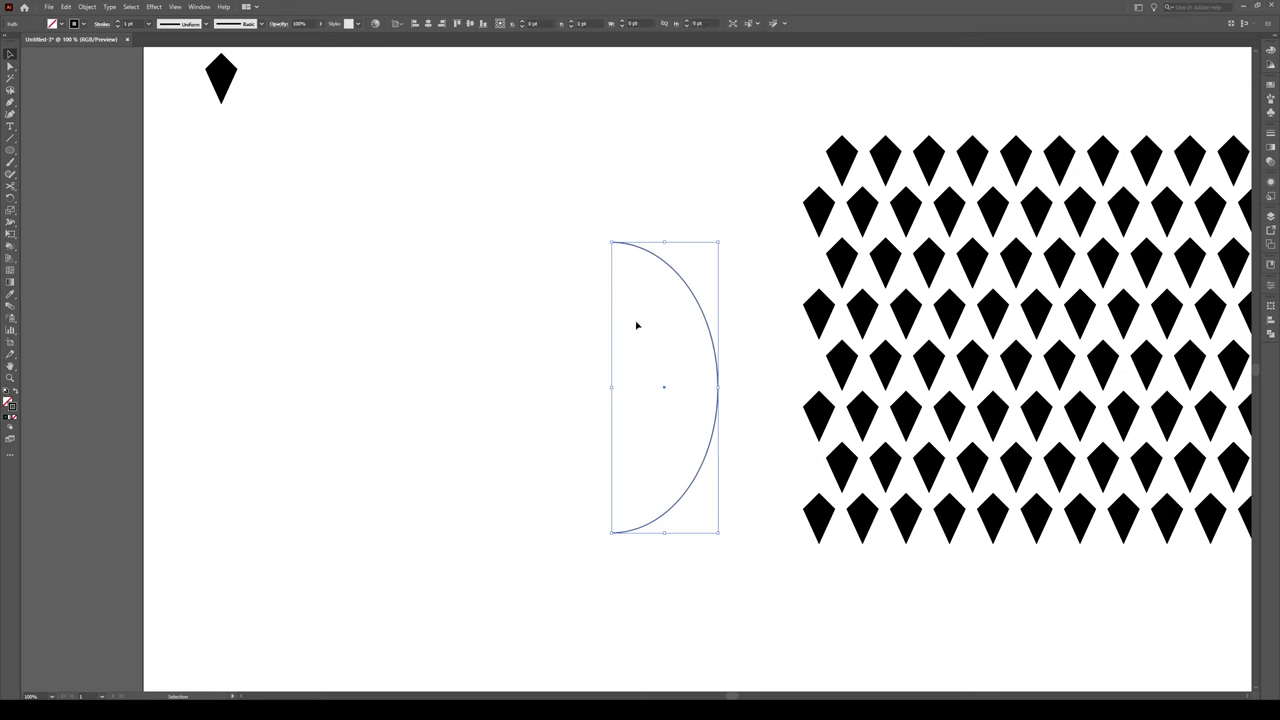
pyautogui.doubleClick(11, 405)
pyautogui.write('ffffff')
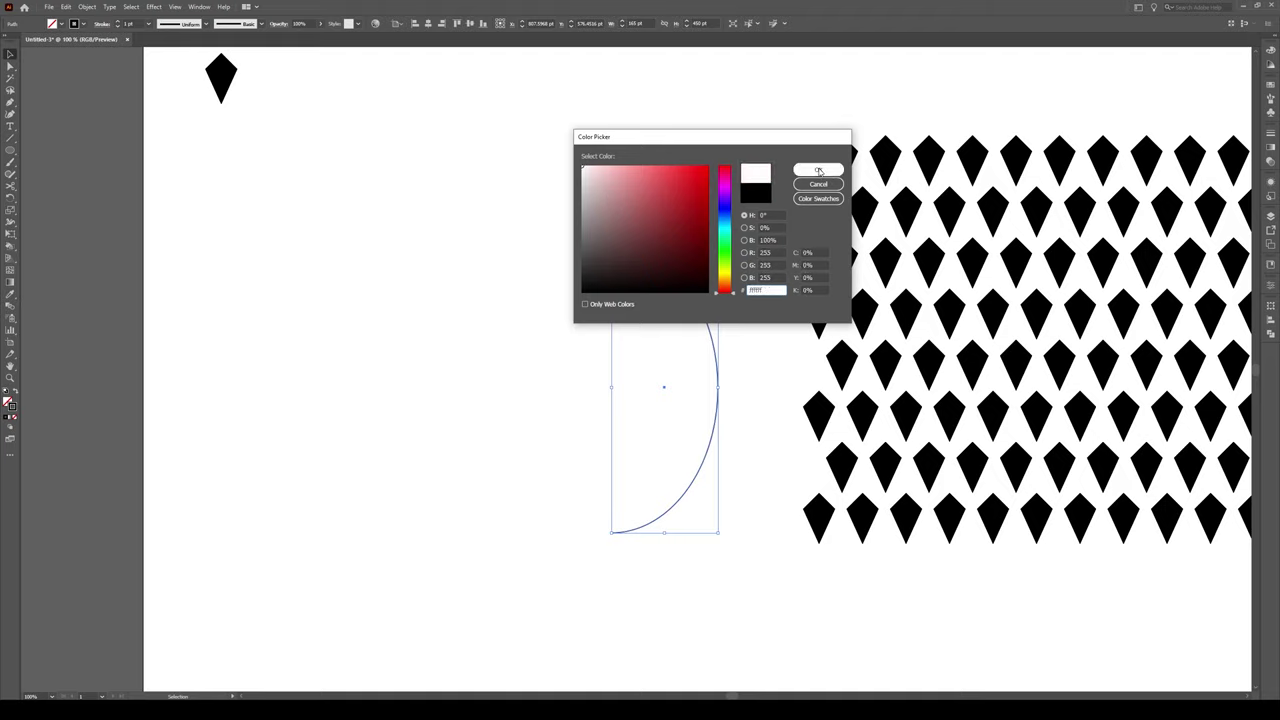
pyautogui.click(818, 171)
# Scale the white arc up proportionally to about 201 pt wide and 549 pt tall.
pyautogui.click(749, 237)
pyautogui.moveTo(749, 237); pyautogui.dragTo(683, 302)
pyautogui.moveTo(612, 243); pyautogui.dragTo(564, 179)
pyautogui.click(743, 180)
pyautogui.moveTo(743, 180); pyautogui.dragTo(643, 262)
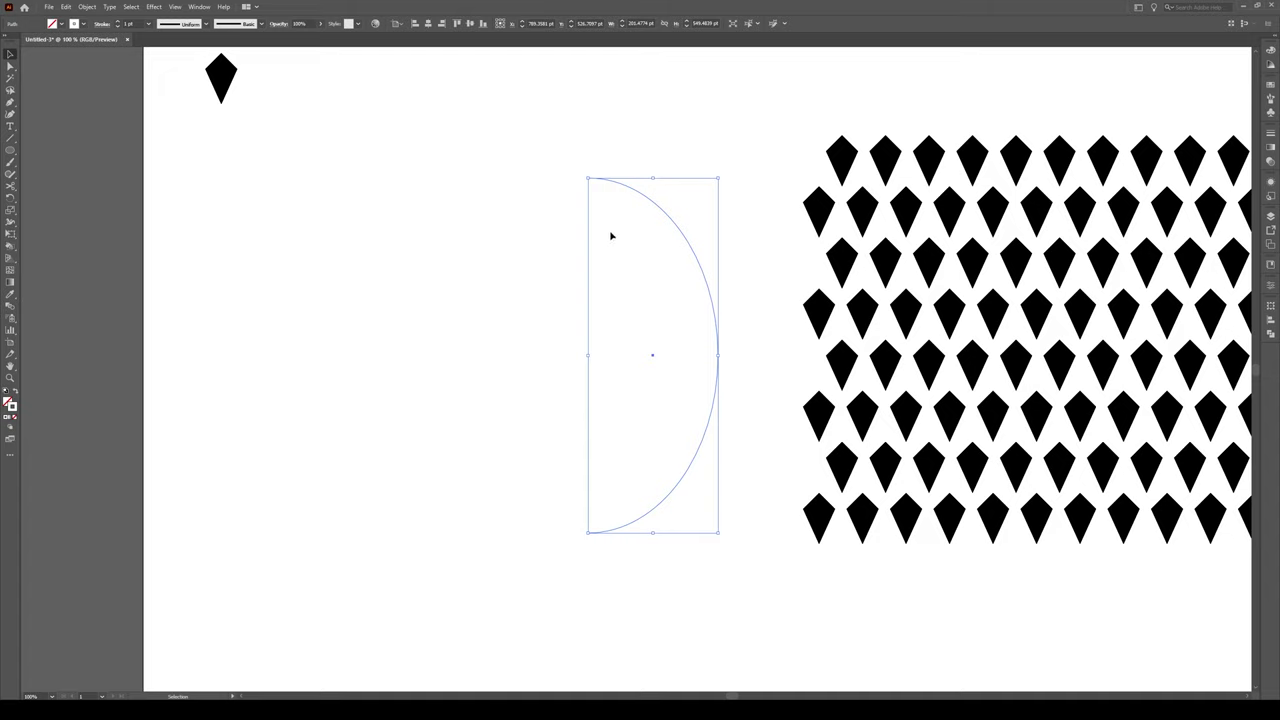
# Apply a 360° 3D Revolve to the white arc from its left edge with No Shading, and open its art mapping settings.
pyautogui.click(154, 7)
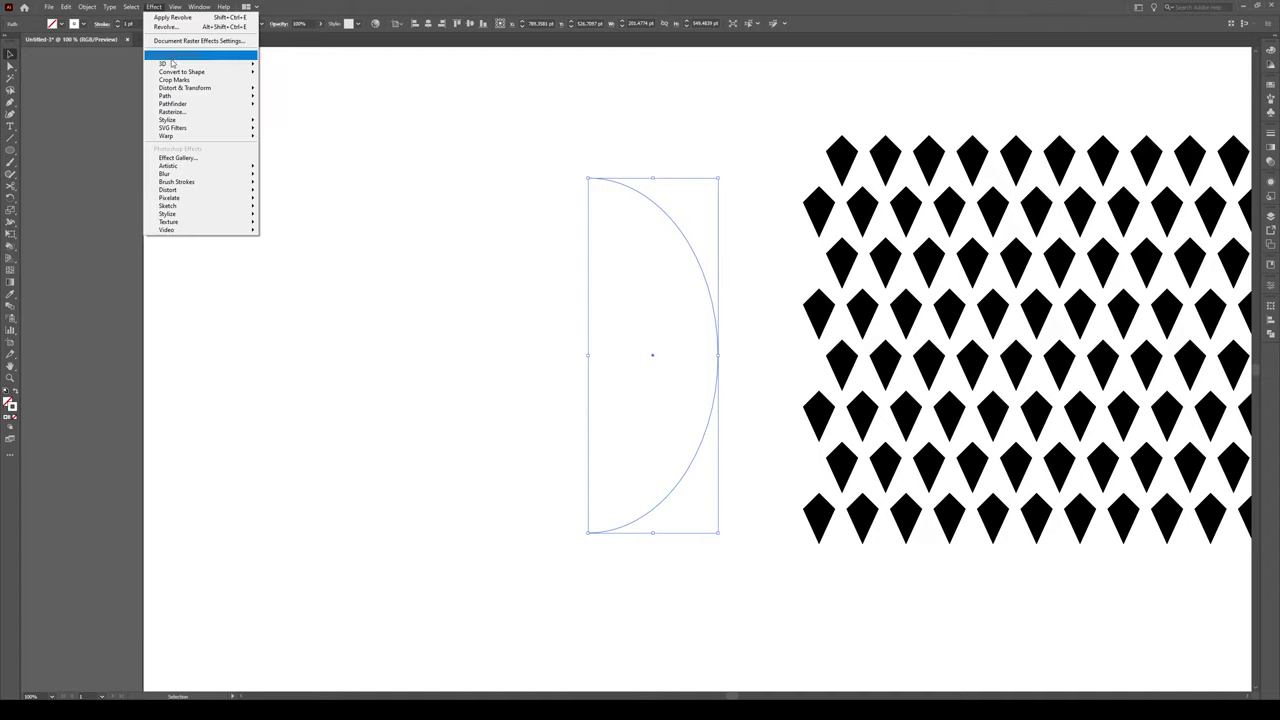
pyautogui.moveTo(172, 63)
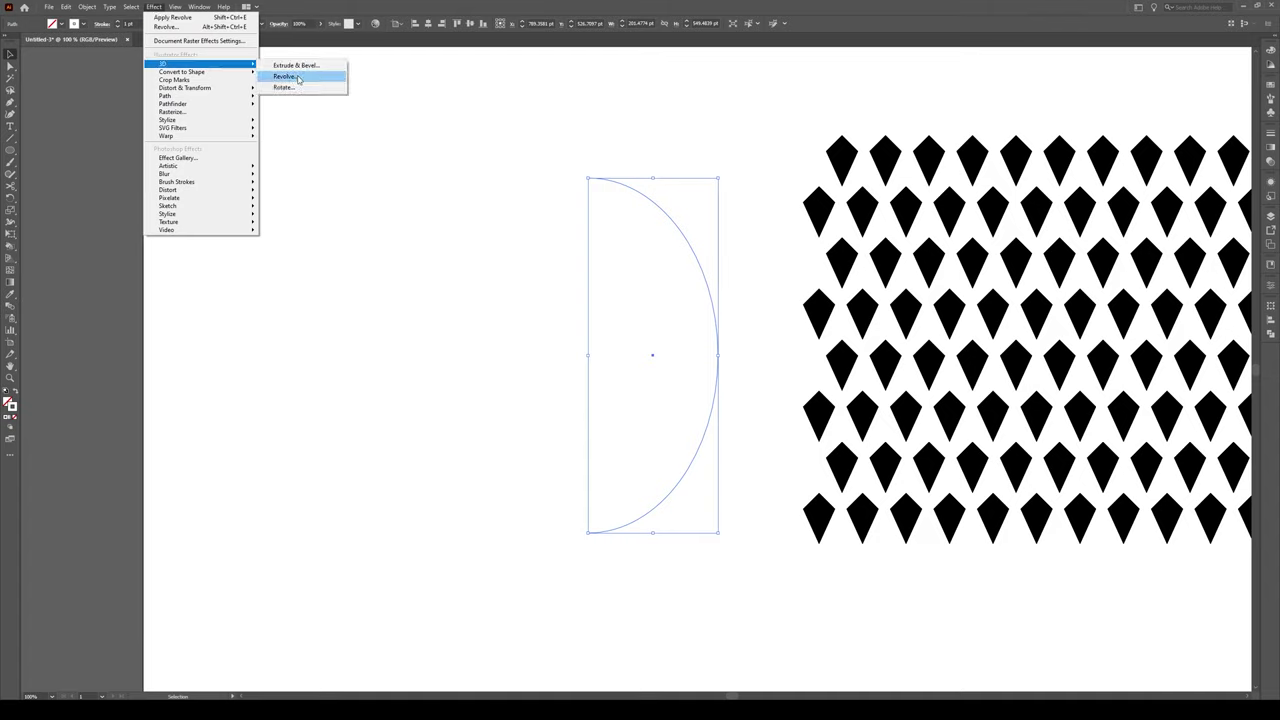
pyautogui.click(298, 78)
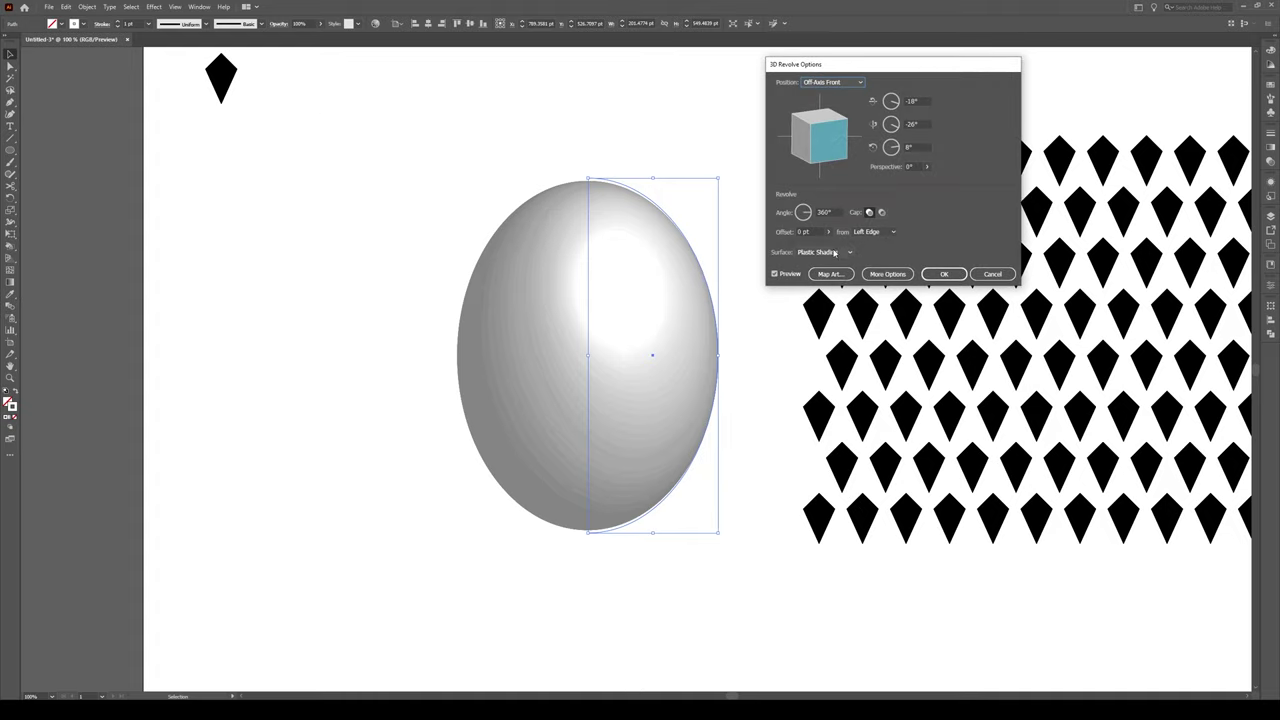
pyautogui.click(835, 252)
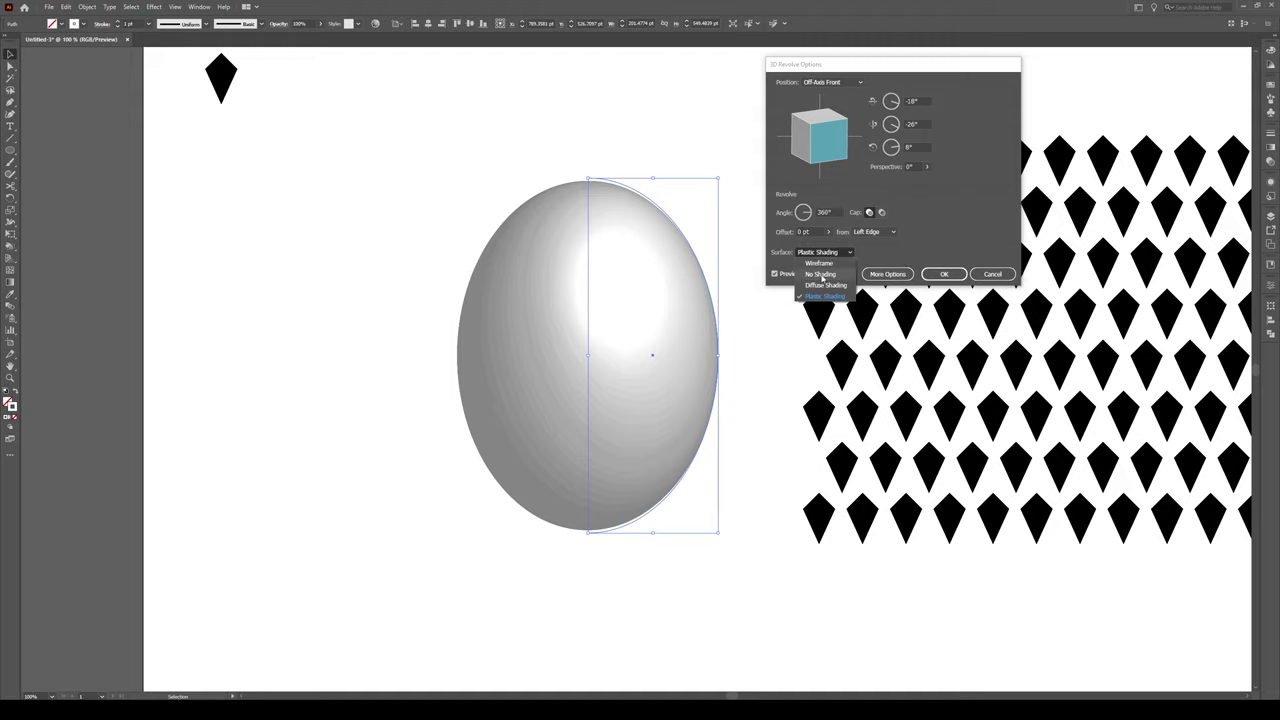
pyautogui.click(821, 274)
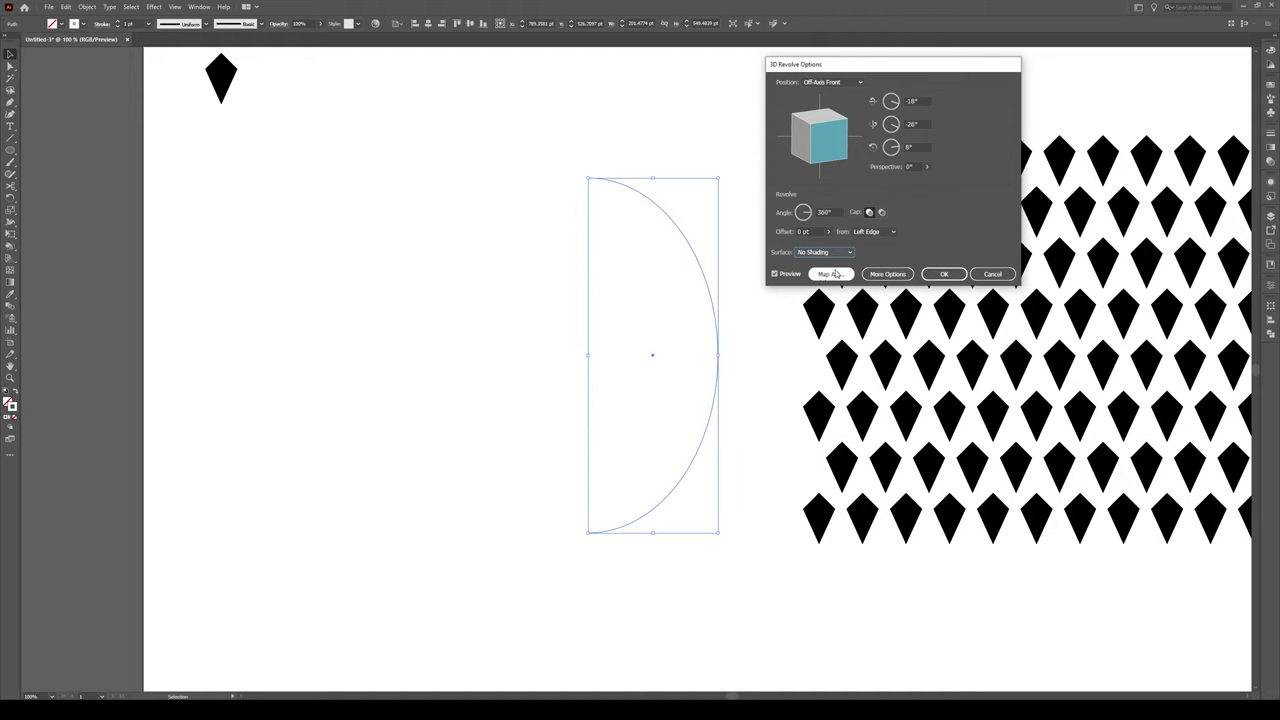
pyautogui.click(838, 275)
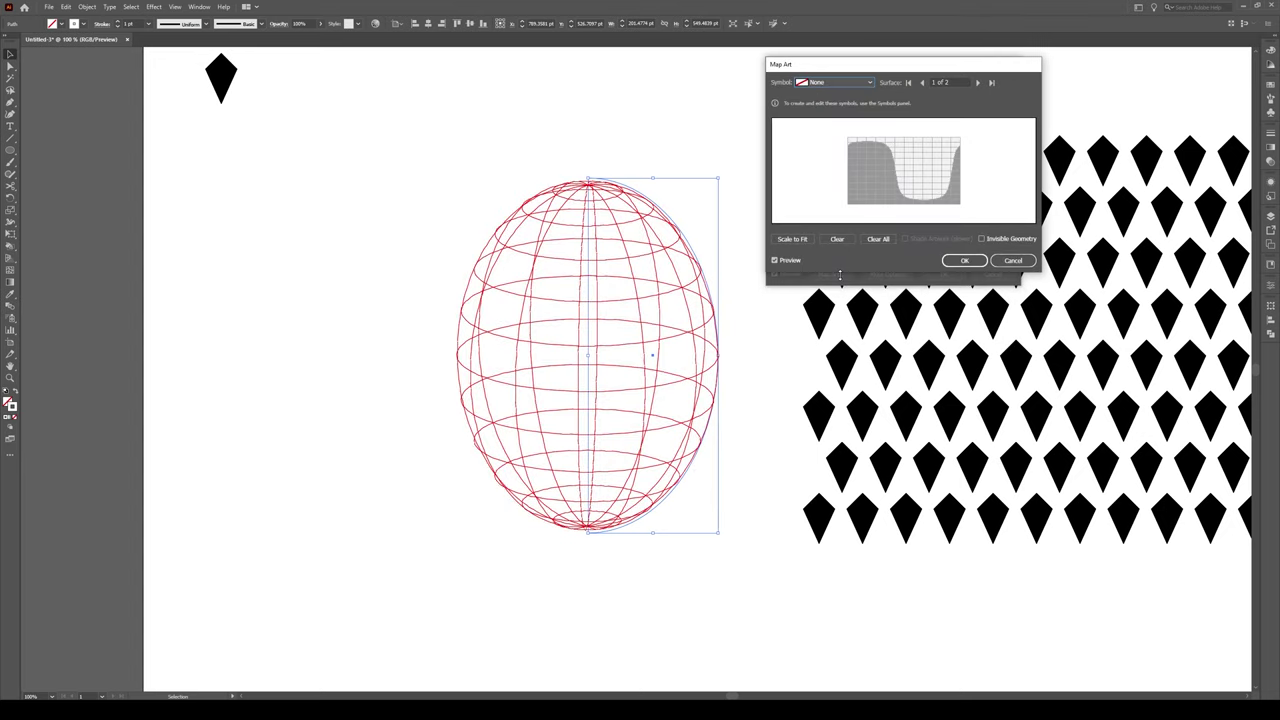
# Try mapping New Symbol 2 onto surface 2 of the egg, then clear it and return to surface 1.
pyautogui.click(978, 84)
pyautogui.click(870, 84)
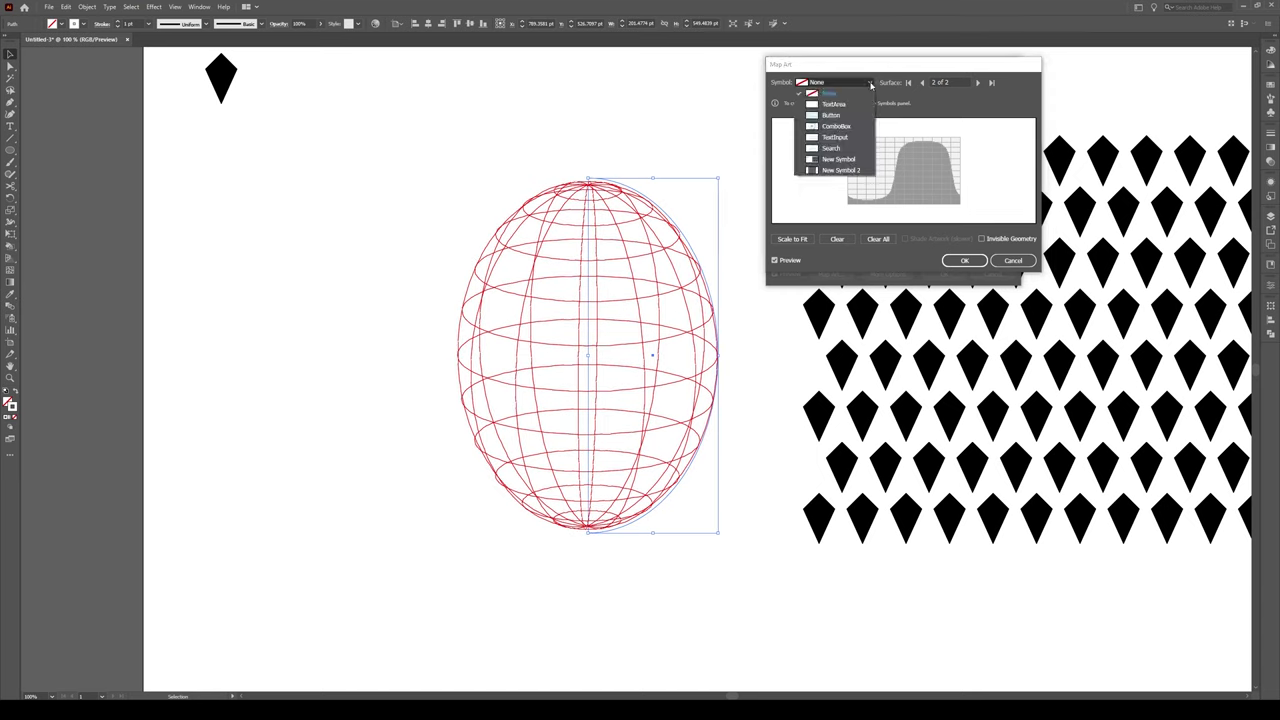
pyautogui.click(836, 171)
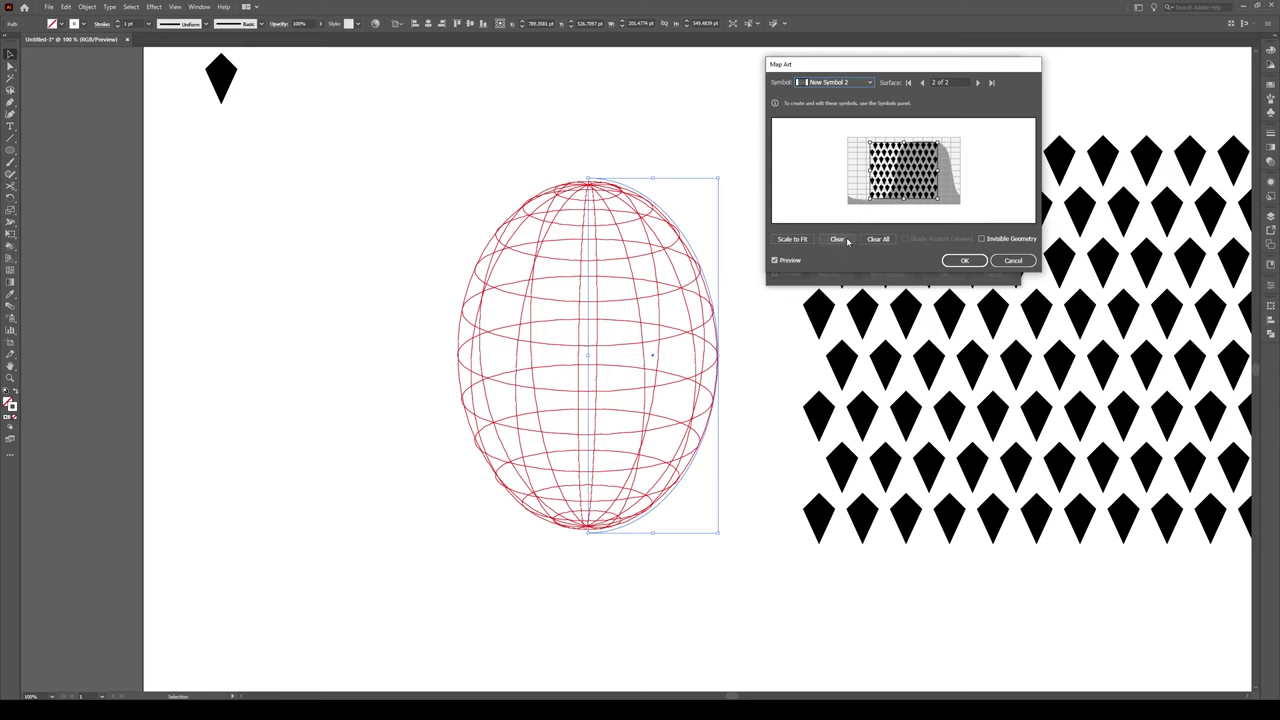
pyautogui.click(838, 239)
pyautogui.click(923, 82)
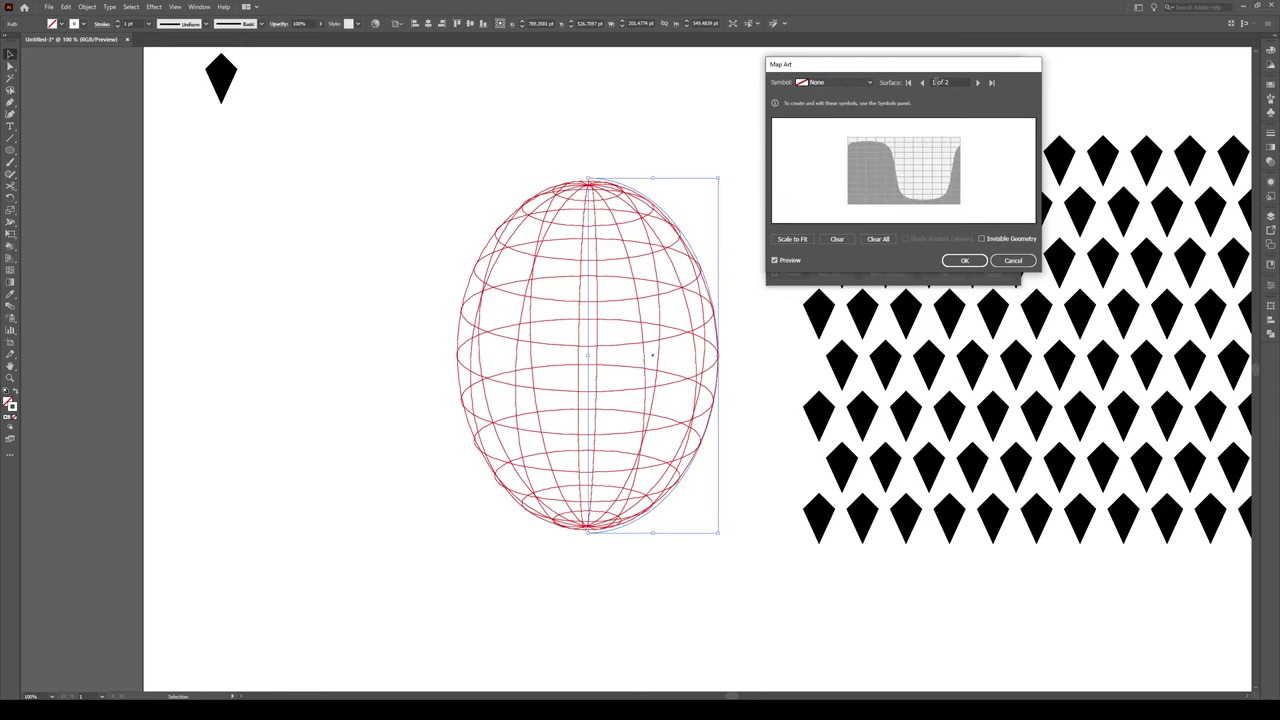
# Map New Symbol 2 onto surface 1 of the egg, scaled to fit, and apply the revolve effect.
pyautogui.click(835, 82)
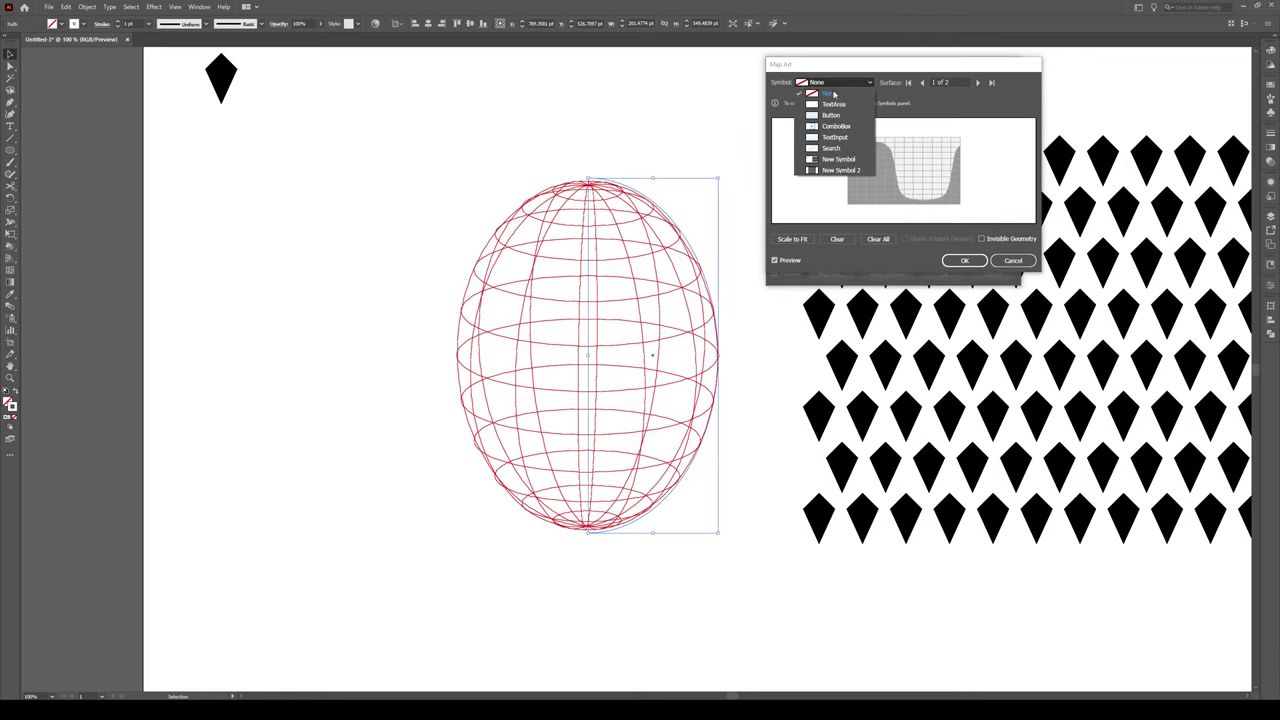
pyautogui.click(830, 171)
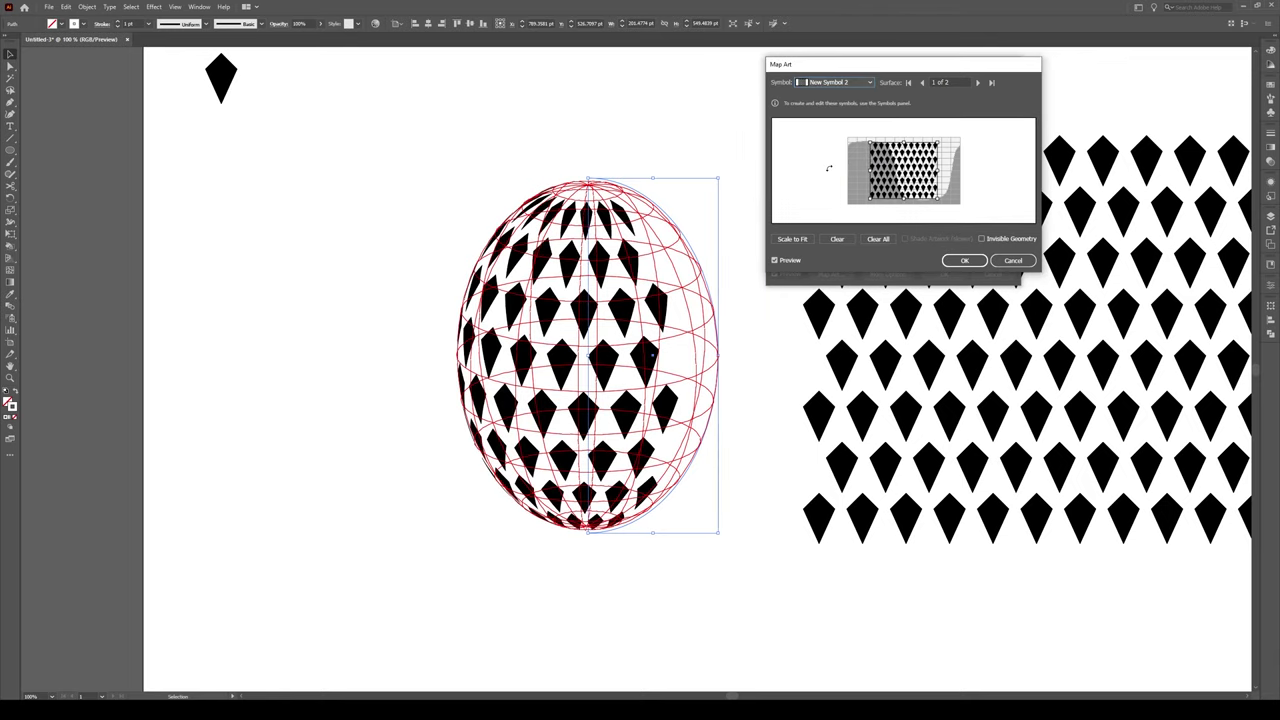
pyautogui.click(792, 240)
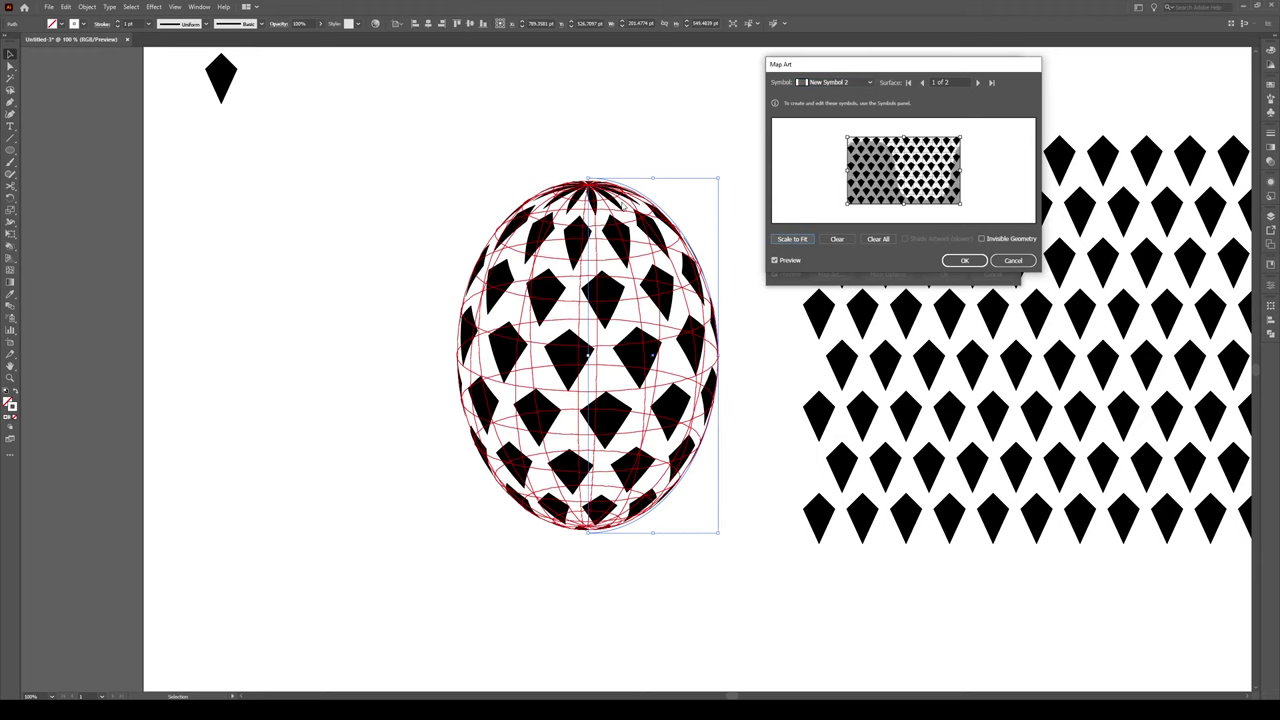
pyautogui.click(966, 262)
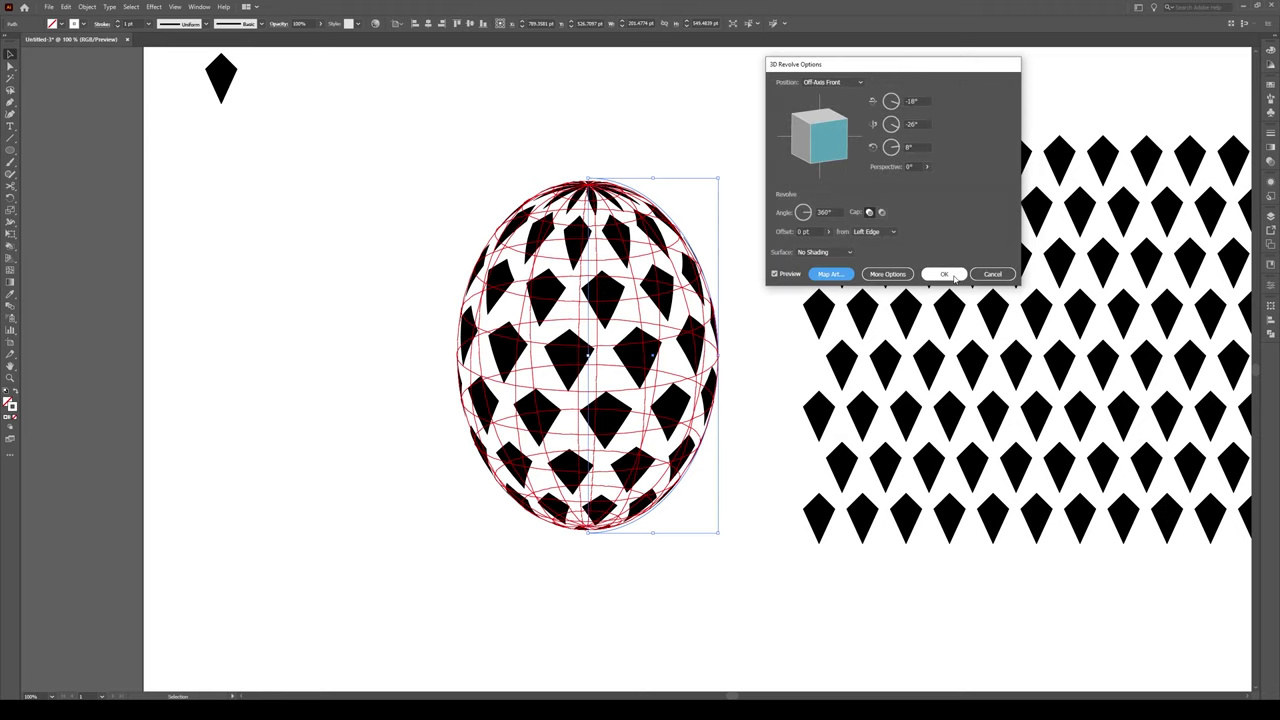
pyautogui.click(945, 274)
pyautogui.click(740, 303)
pyautogui.hotkey('ctrl', '0')
pyautogui.hotkey('ctrl', '1')
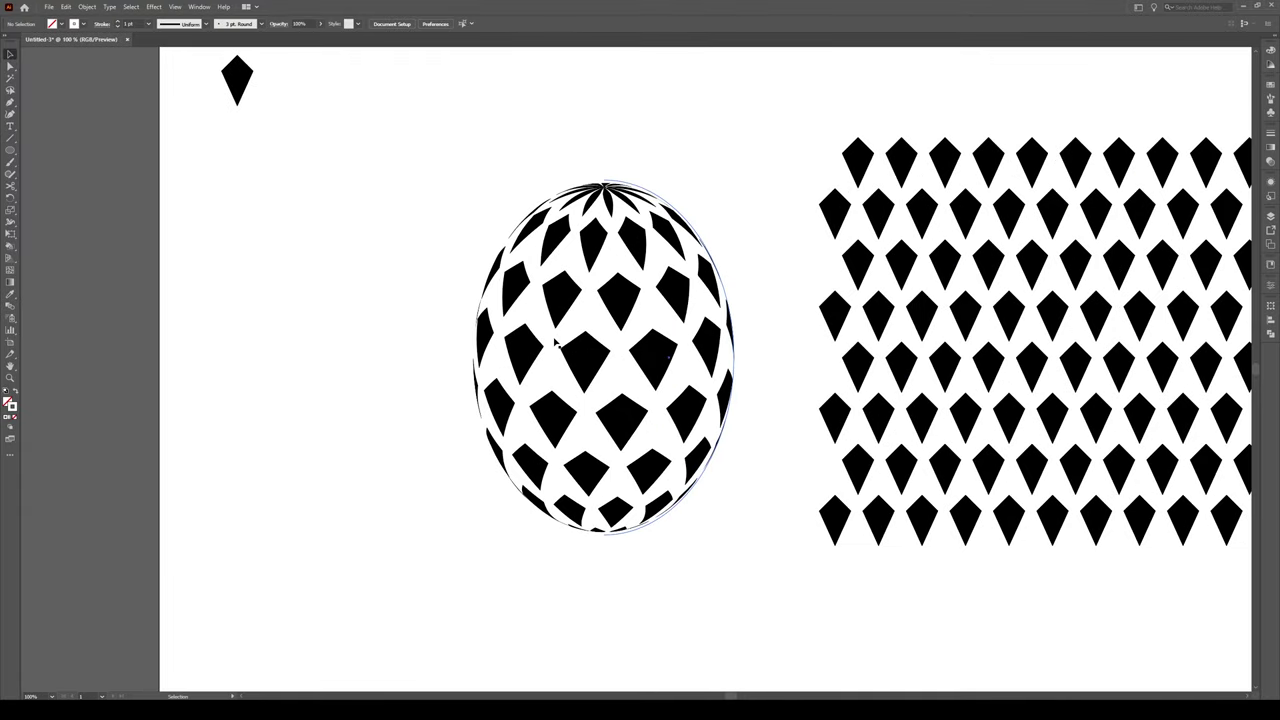
# Place a copy of the single kite just above the egg and rotate it 90° clockwise.
pyautogui.scroll(2, 352, 197)
pyautogui.click(238, 127)
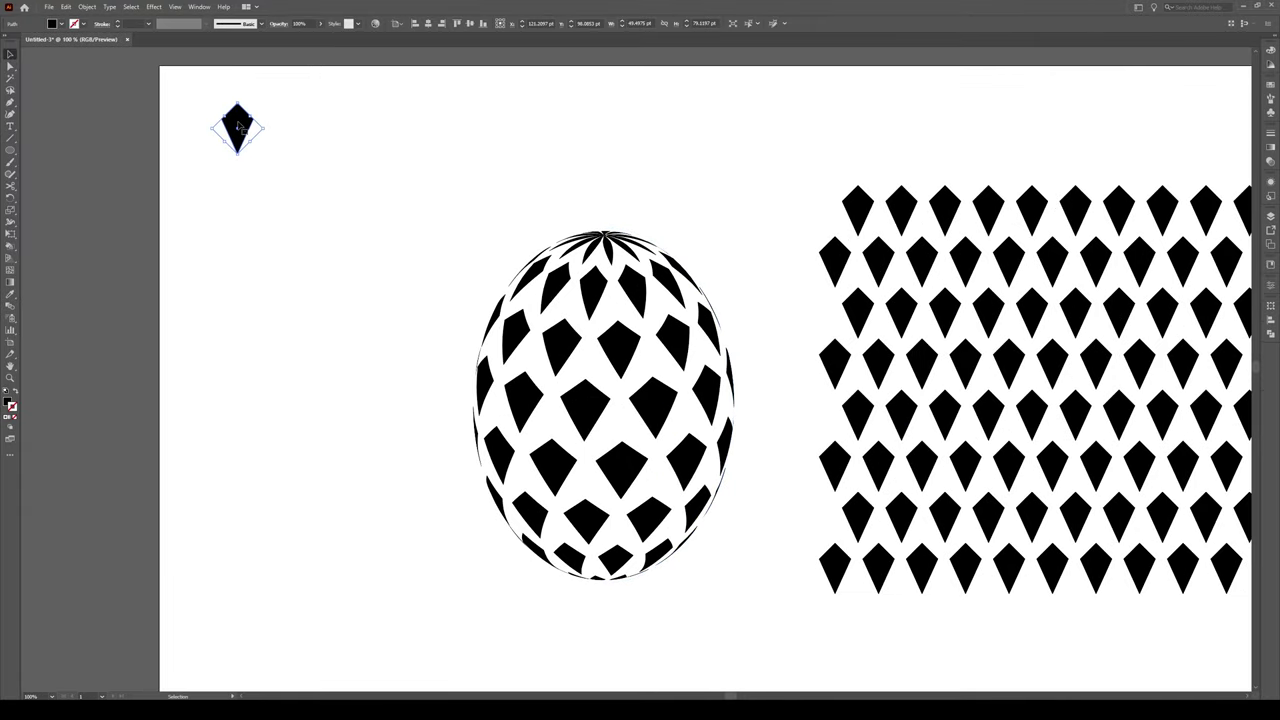
pyautogui.moveTo(238, 127); pyautogui.dragTo(585, 196)
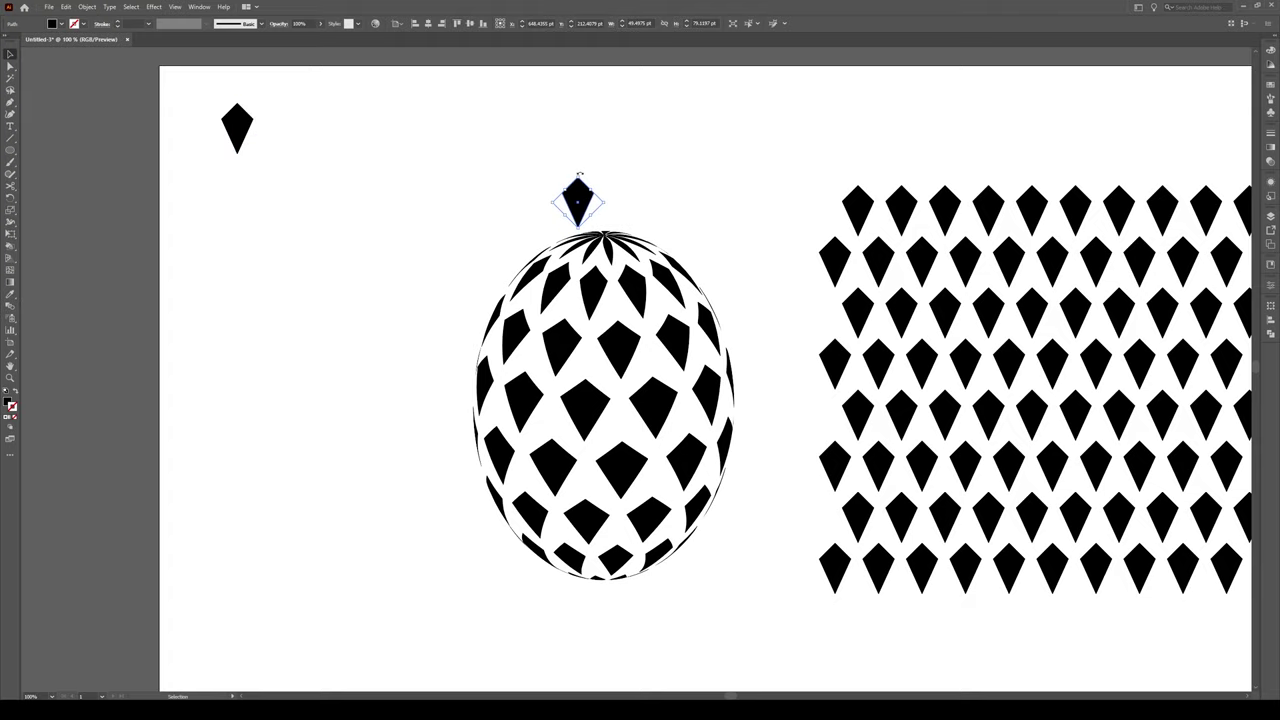
pyautogui.moveTo(580, 174); pyautogui.dragTo(621, 203)
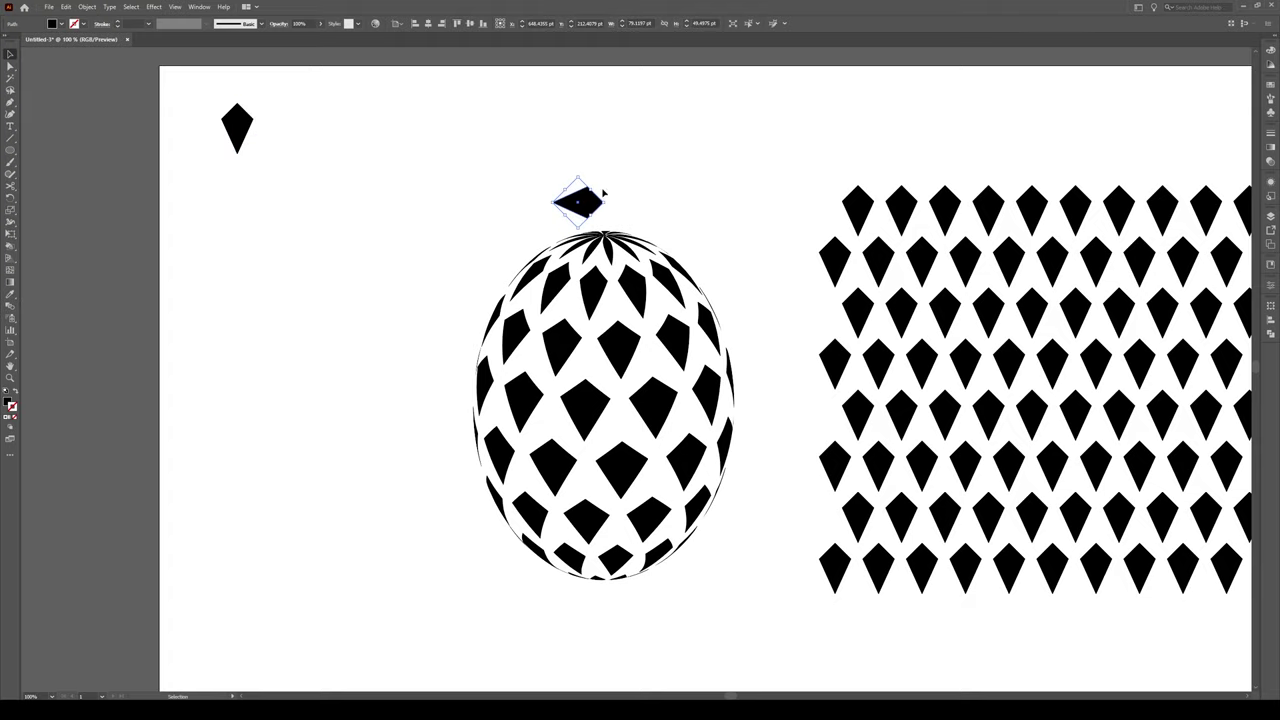
pyautogui.click(607, 177)
# Pull the rotated kite's sharp tip anchor straight outward to stretch the shape into a slim leaf.
pyautogui.scroll(3, 559, 194)
pyautogui.press('a')
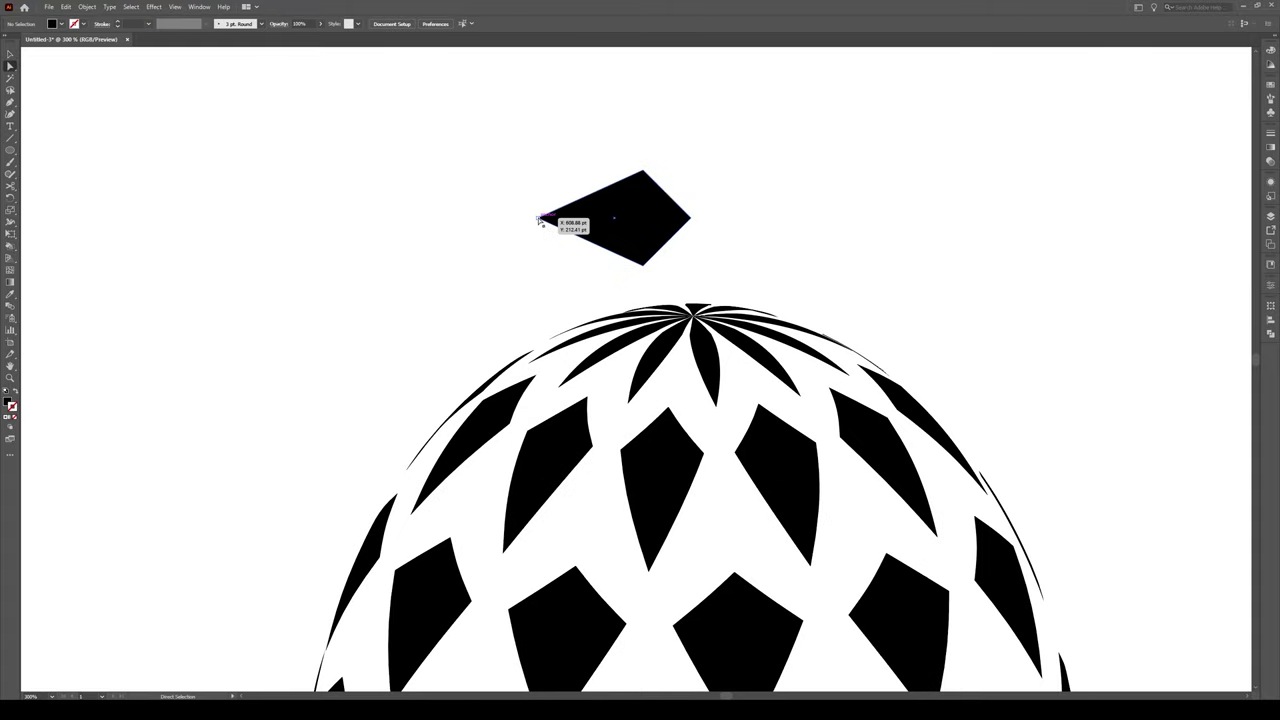
pyautogui.moveTo(538, 219); pyautogui.dragTo(412, 218)
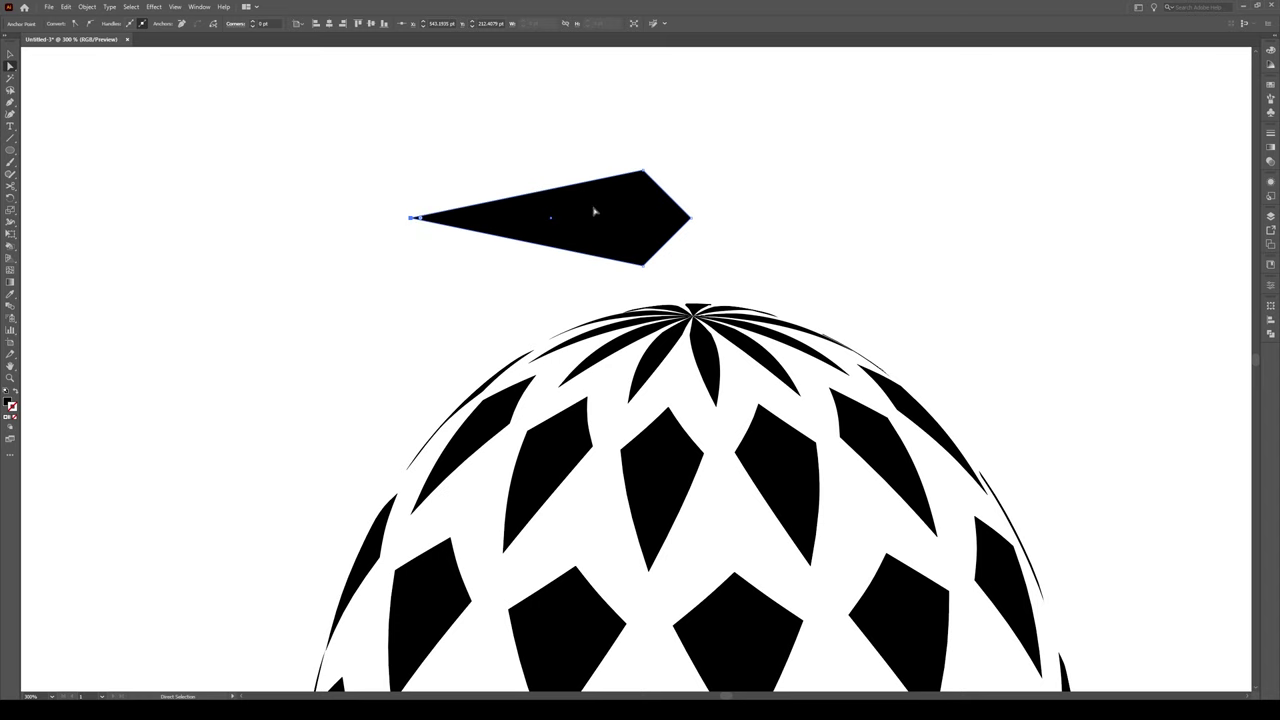
pyautogui.press('v')
pyautogui.click(777, 191)
pyautogui.scroll(-4, 766, 191)
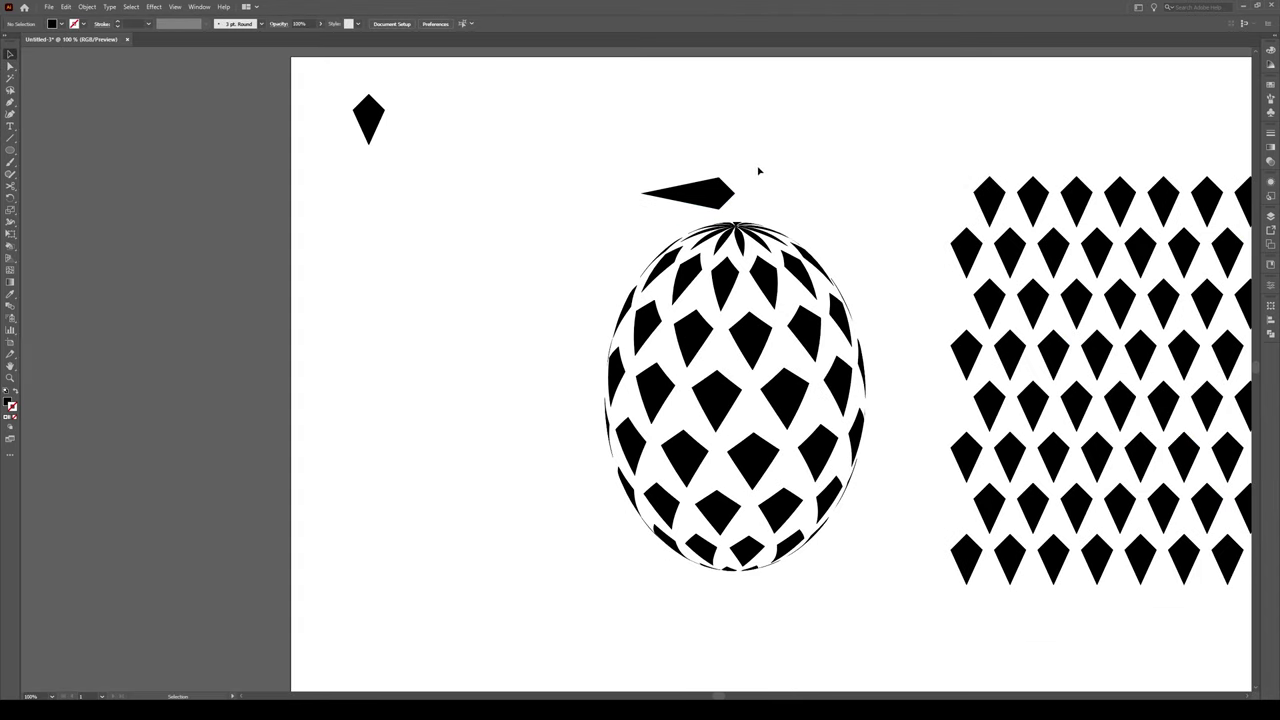
# Extend the leaf's sharp tip slightly further, to an overall leaf length of about 168 pt.
pyautogui.scroll(2, 774, 174)
pyautogui.scroll(1, 791, 211)
pyautogui.click(683, 278)
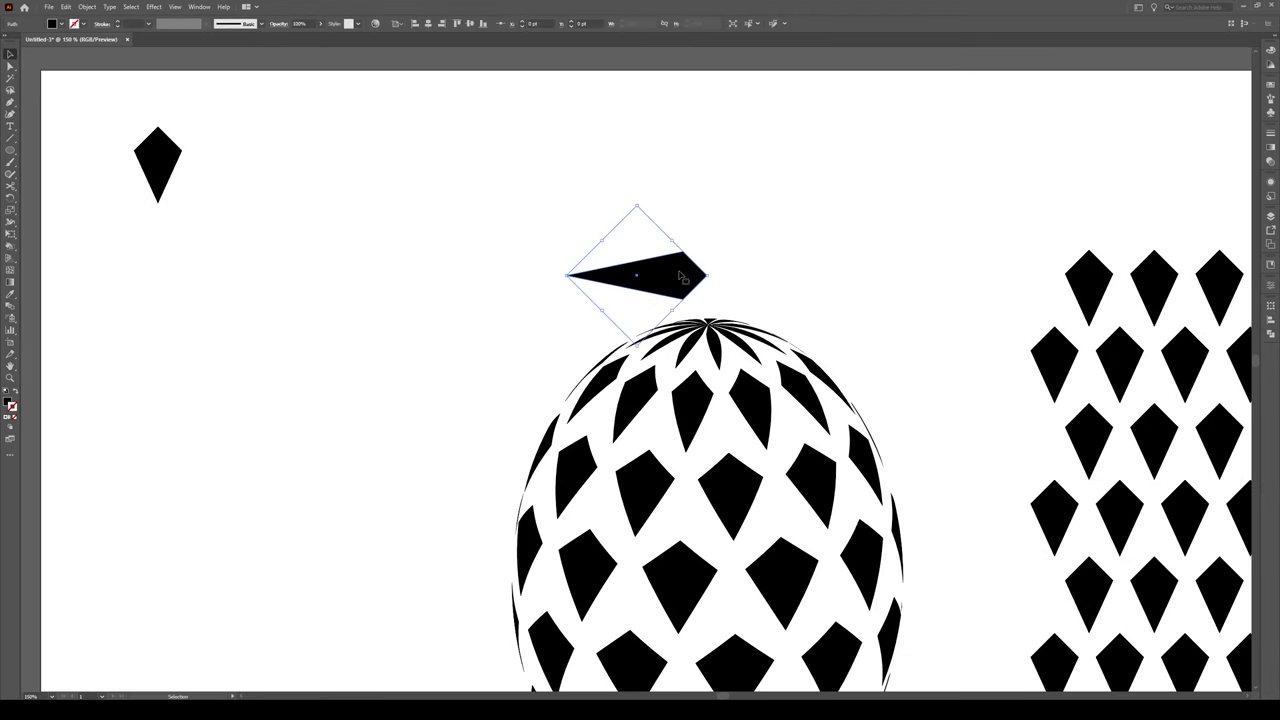
pyautogui.press('a')
pyautogui.moveTo(567, 276); pyautogui.dragTo(546, 277)
pyautogui.press('v')
pyautogui.click(743, 255)
# Move the leaf down so its blunt end meets the egg's top, and bring it to the front.
pyautogui.moveTo(686, 272); pyautogui.dragTo(692, 320)
pyautogui.rightClick(676, 320)
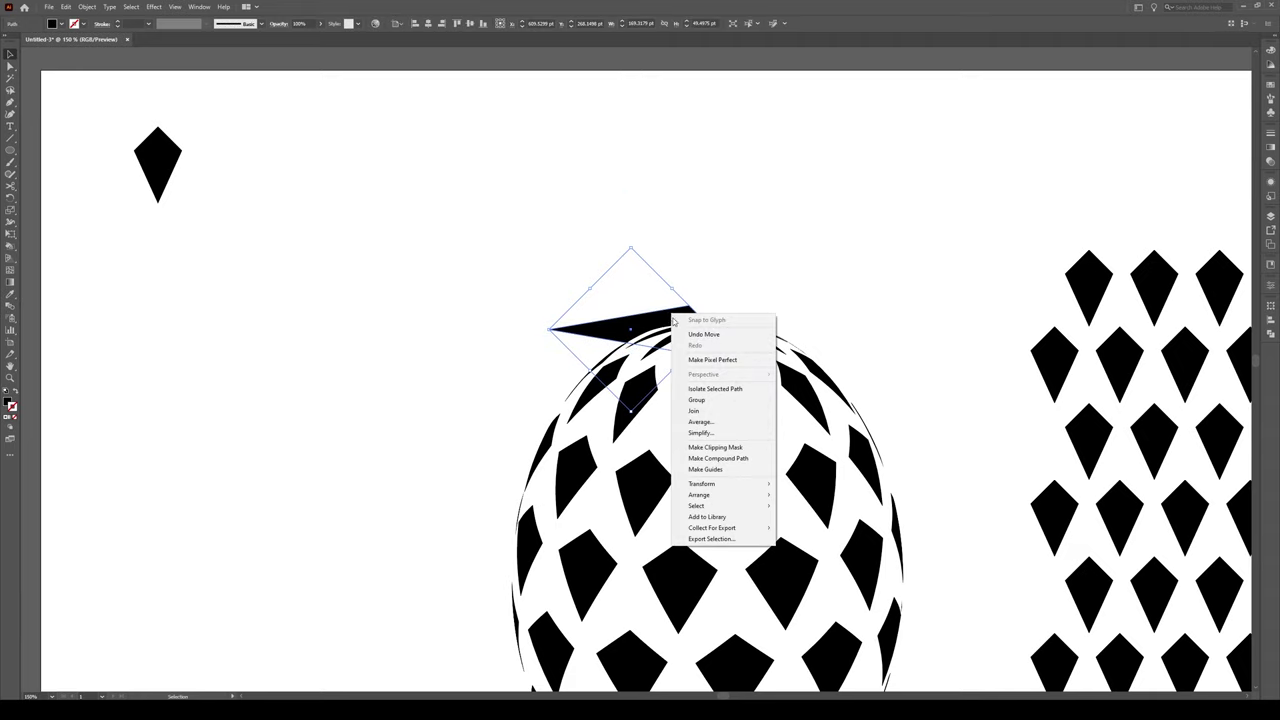
pyautogui.moveTo(724, 488)
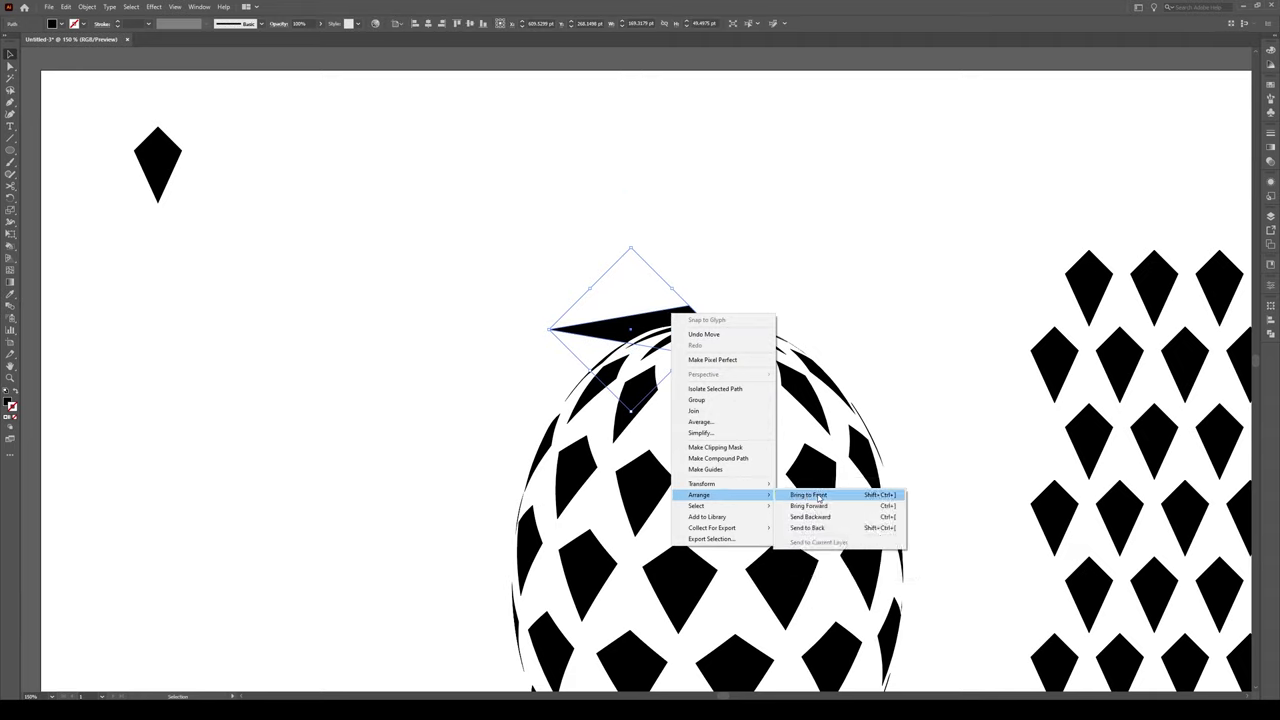
pyautogui.click(808, 495)
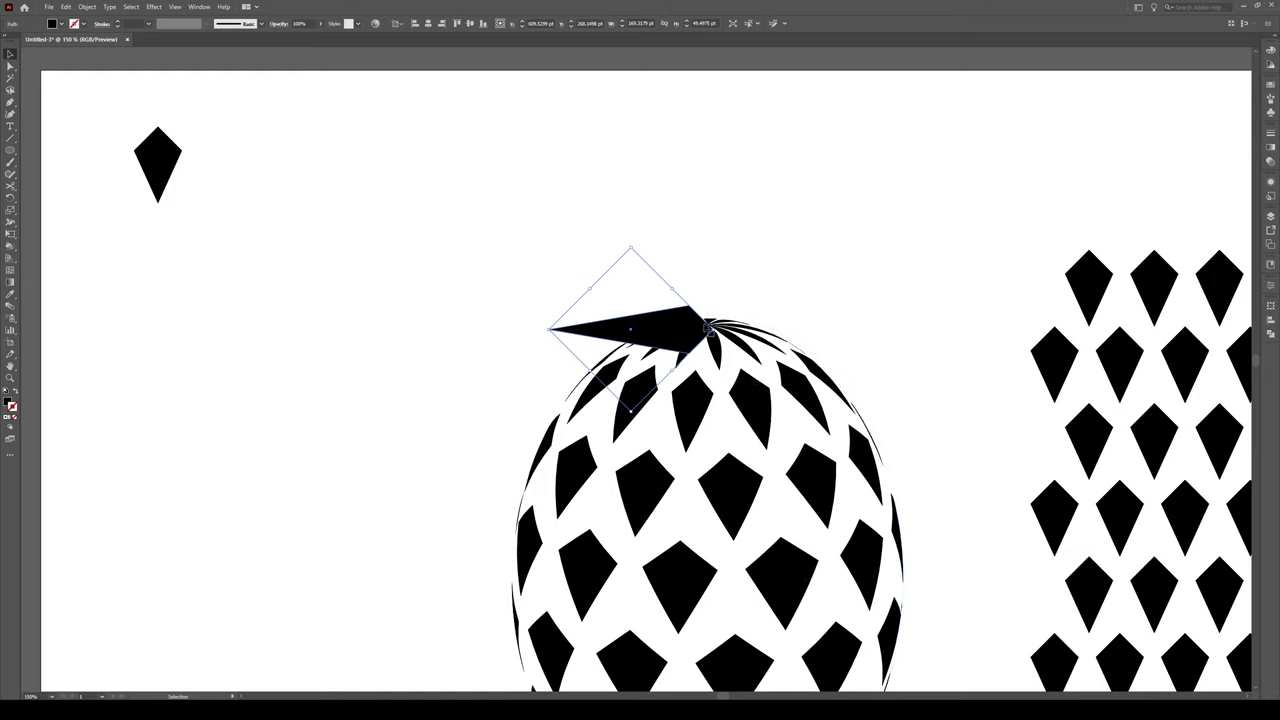
# Rotate the leaf upward and add two steeper copies, forming a fan of three leaves above the egg's top.
pyautogui.press('r')
pyautogui.moveTo(676, 325)
pyautogui.mouseDown()
pyautogui.moveTo(677, 372)
pyautogui.moveTo(695, 334)
pyautogui.moveTo(688, 284)
pyautogui.moveTo(714, 283)
pyautogui.moveTo(679, 298)
pyautogui.moveTo(686, 360)
pyautogui.moveTo(678, 326)
pyautogui.mouseUp()
pyautogui.press('v')
pyautogui.press('r')
pyautogui.press('v')
pyautogui.scroll(1, 689, 304)
pyautogui.press('r')
pyautogui.press('v')
pyautogui.click(788, 309)
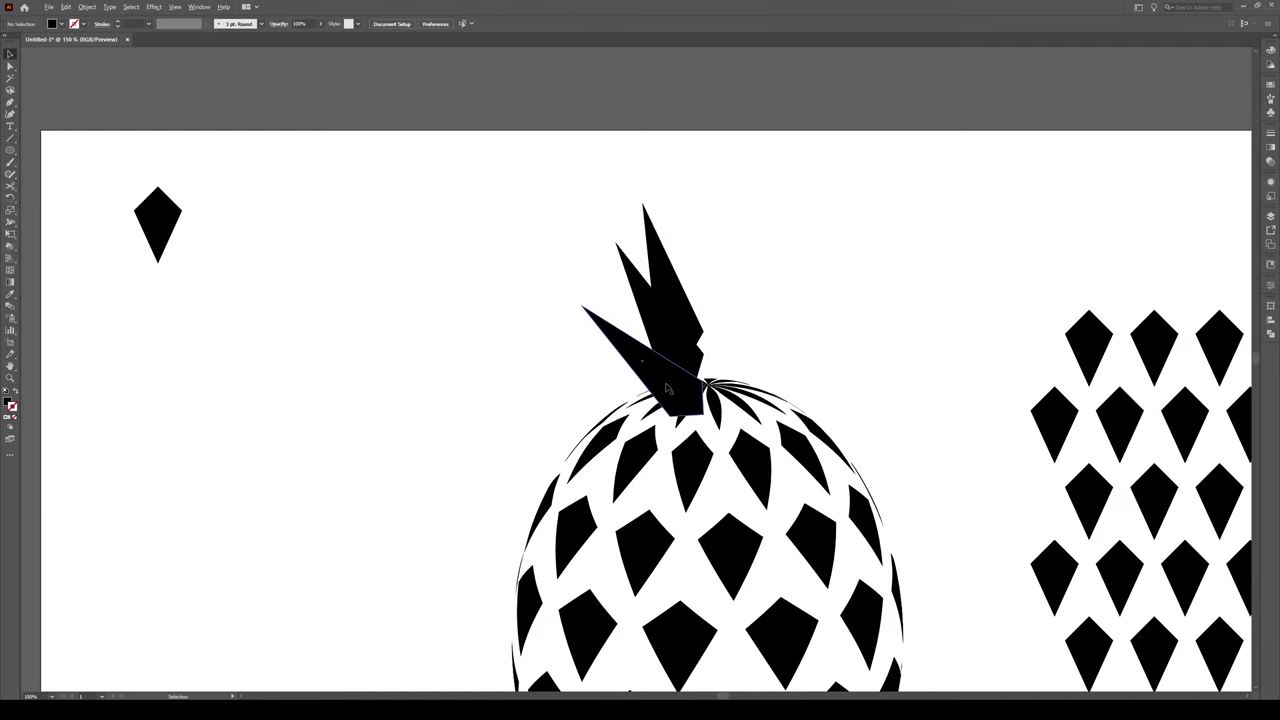
# Apply a horizontal Arc warp to the lowest leaf with 36% bend and 23% horizontal distortion.
pyautogui.scroll(1, 668, 388)
pyautogui.click(630, 351)
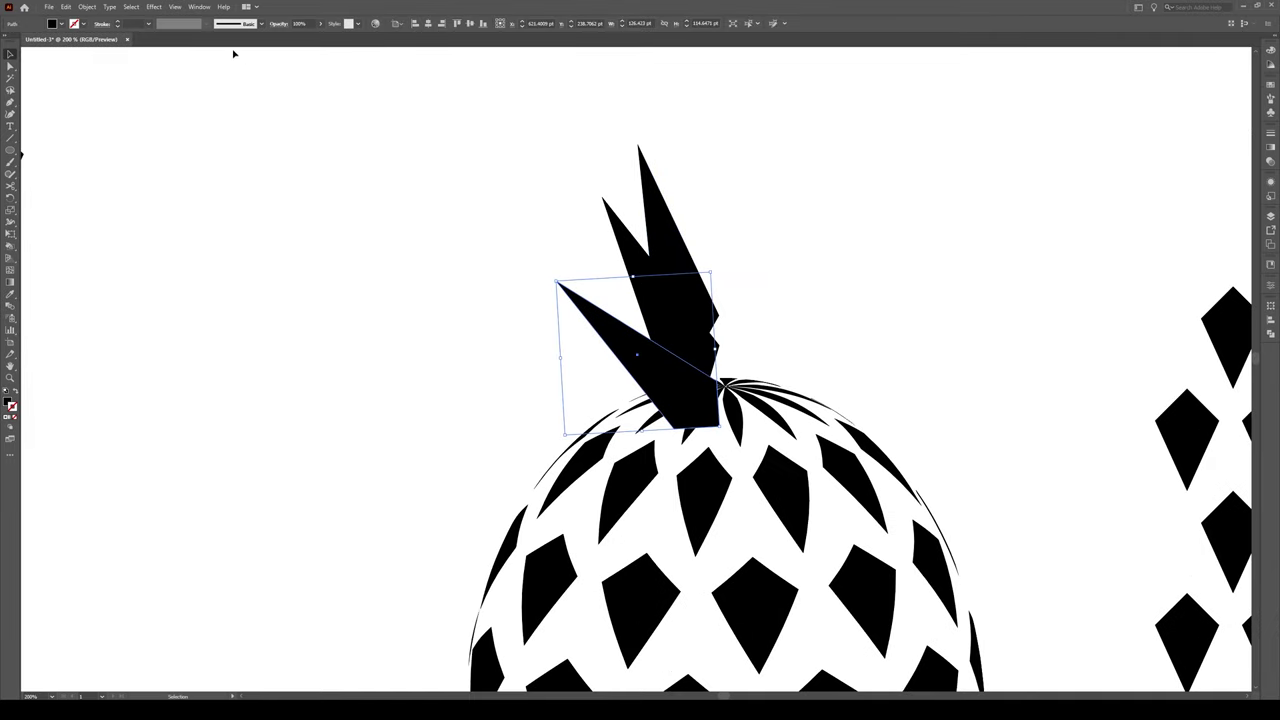
pyautogui.click(154, 8)
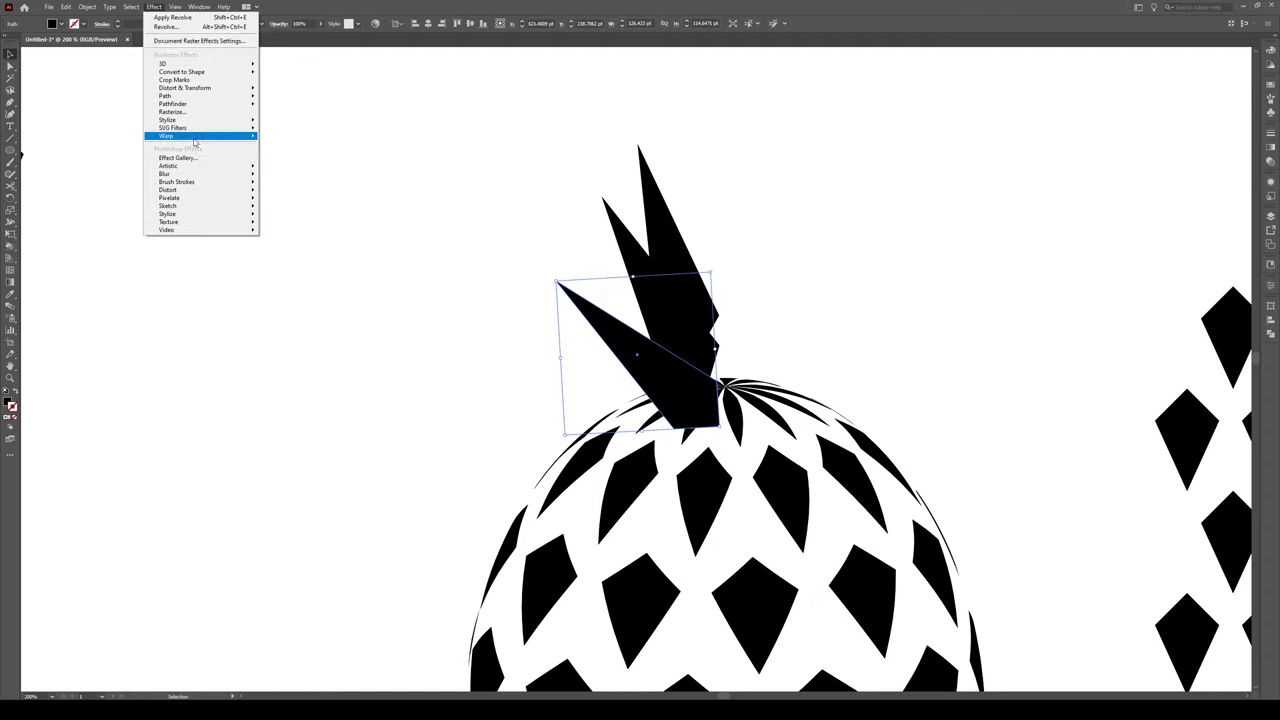
pyautogui.moveTo(195, 139)
pyautogui.click(289, 138)
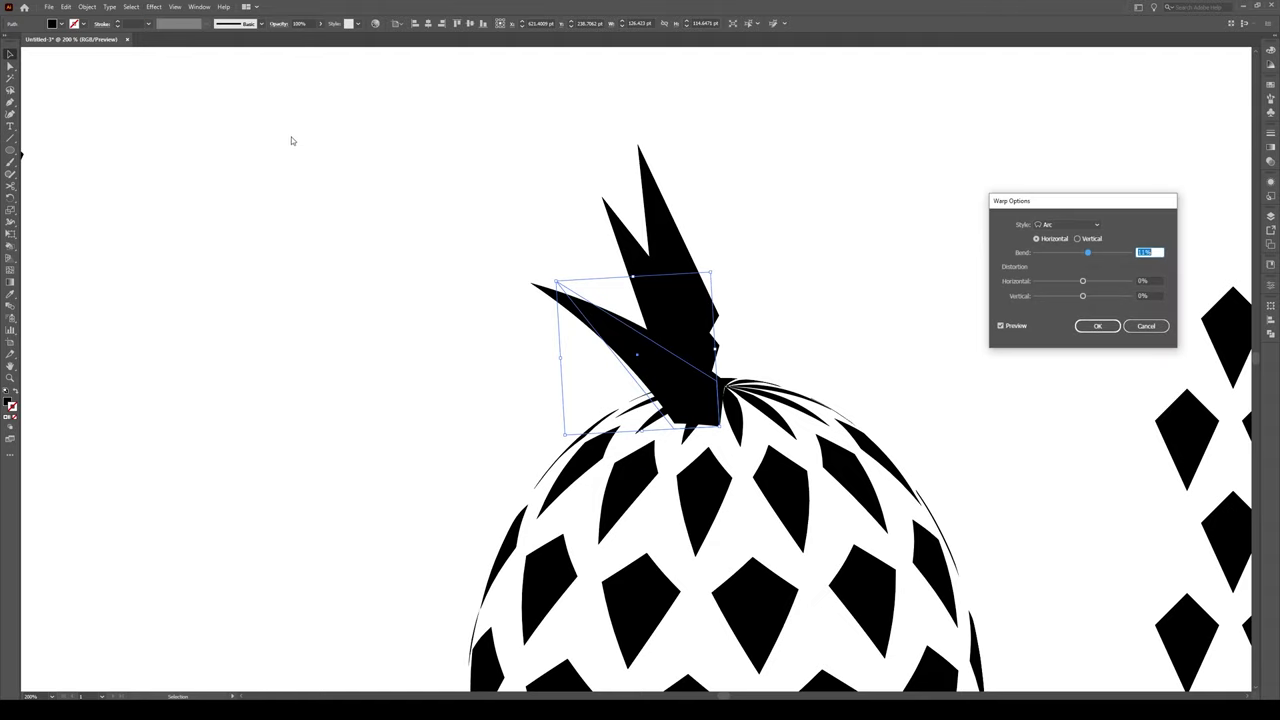
pyautogui.moveTo(1090, 254); pyautogui.dragTo(1099, 255)
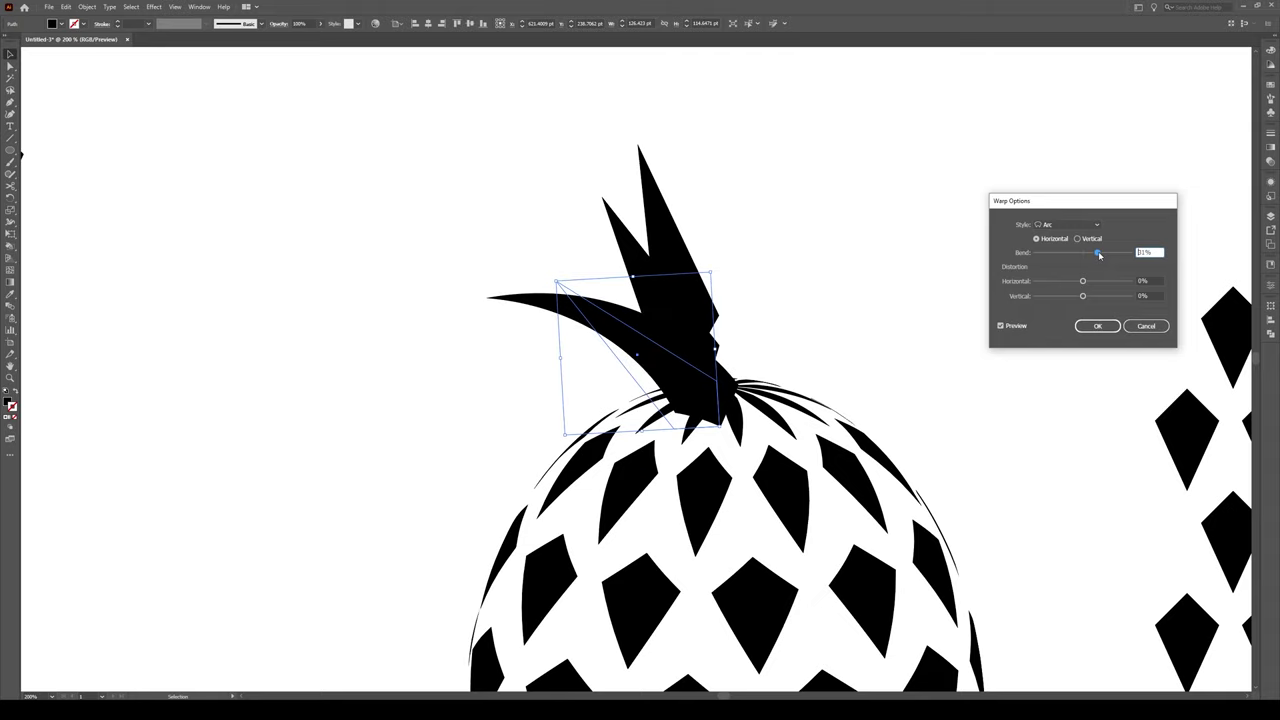
pyautogui.moveTo(1099, 254); pyautogui.dragTo(1091, 285)
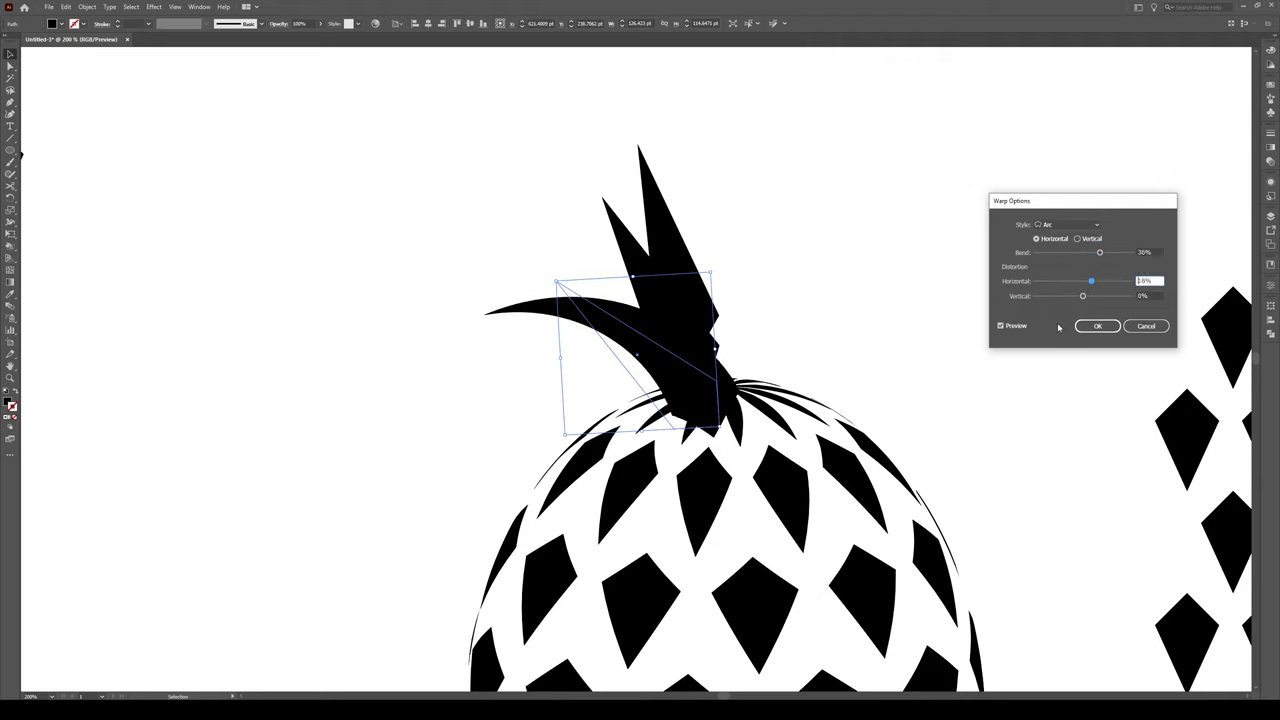
pyautogui.moveTo(1083, 297); pyautogui.dragTo(1098, 285)
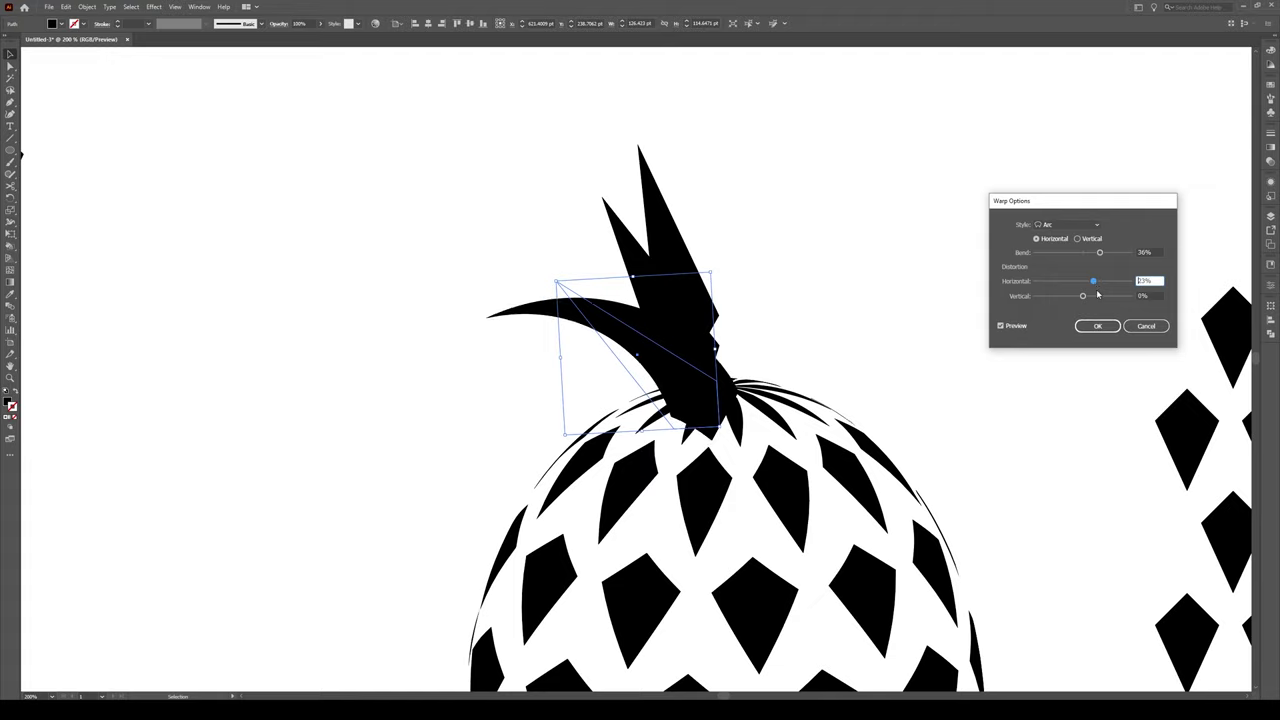
pyautogui.click(1097, 326)
pyautogui.click(874, 297)
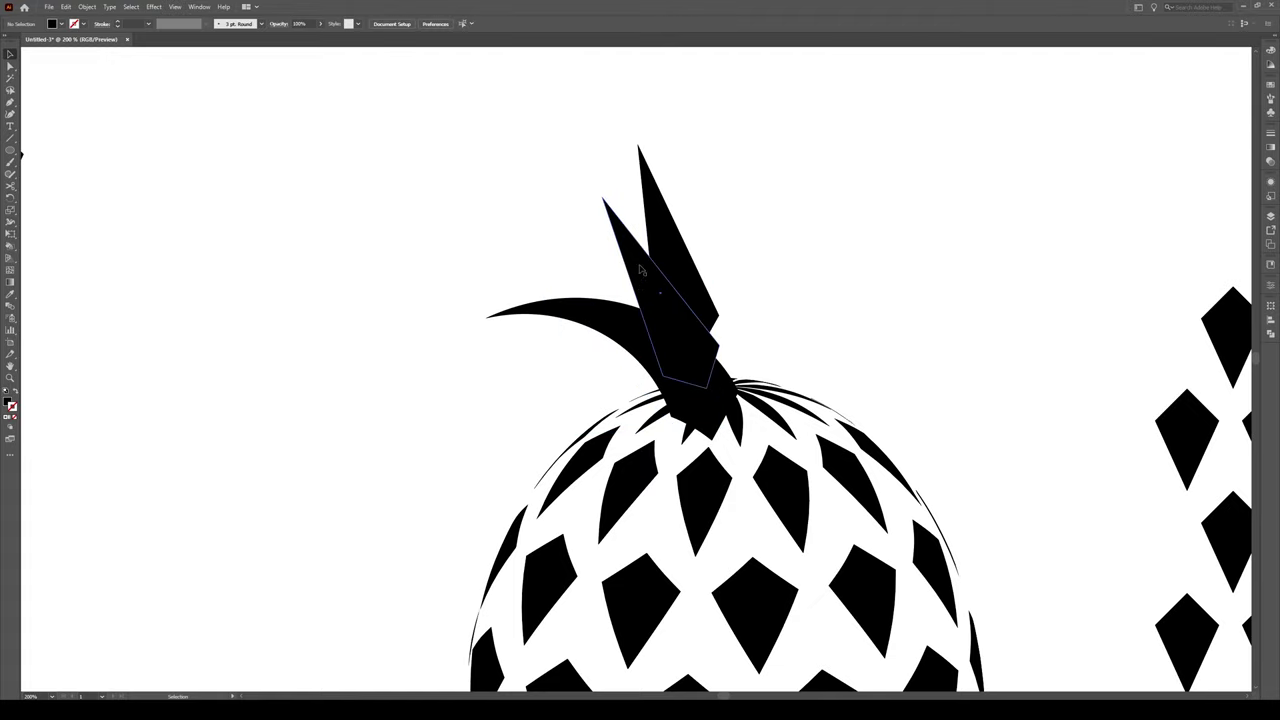
# Apply a horizontal Arc warp to the middle leaf with 22% bend and 23% horizontal distortion.
pyautogui.click(634, 272)
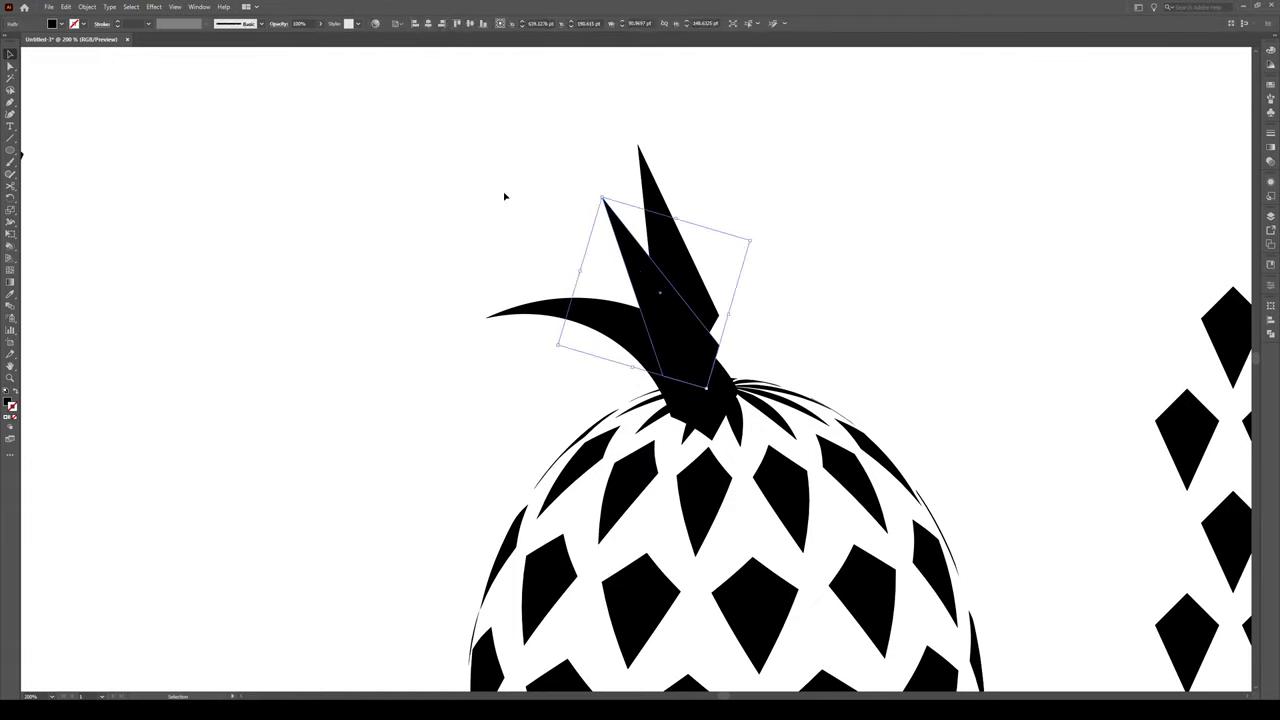
pyautogui.click(153, 7)
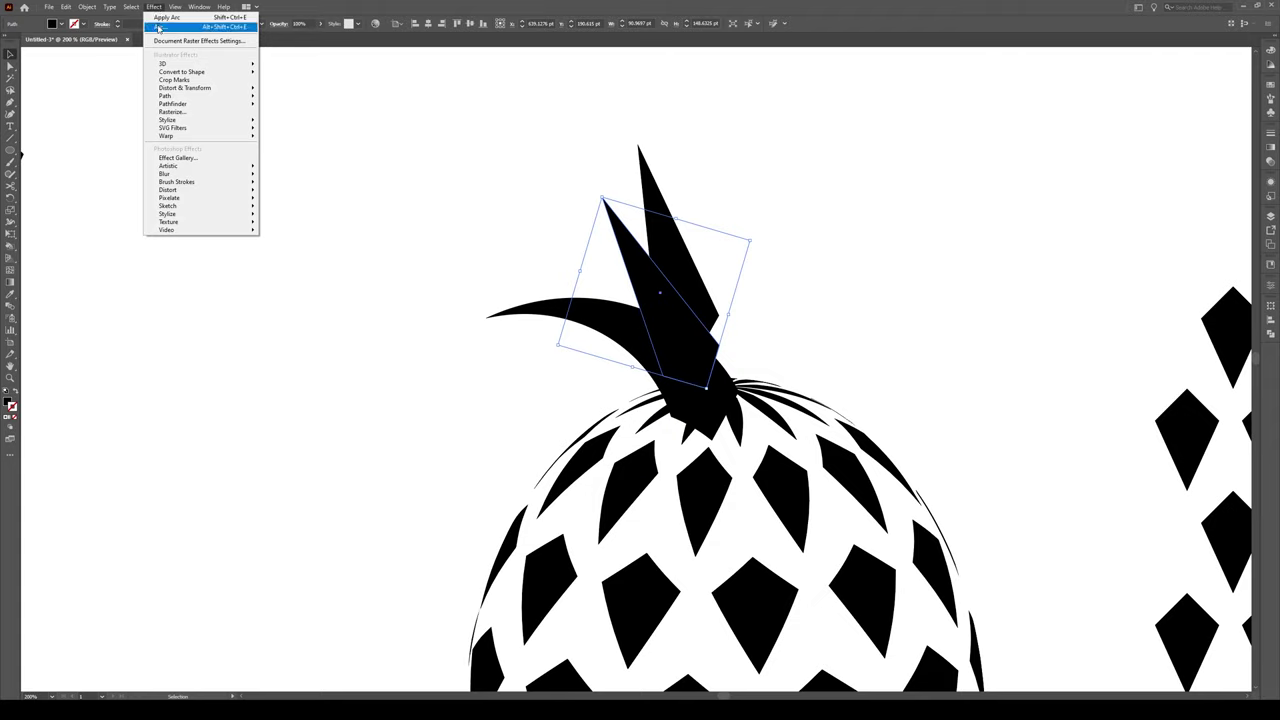
pyautogui.click(172, 27)
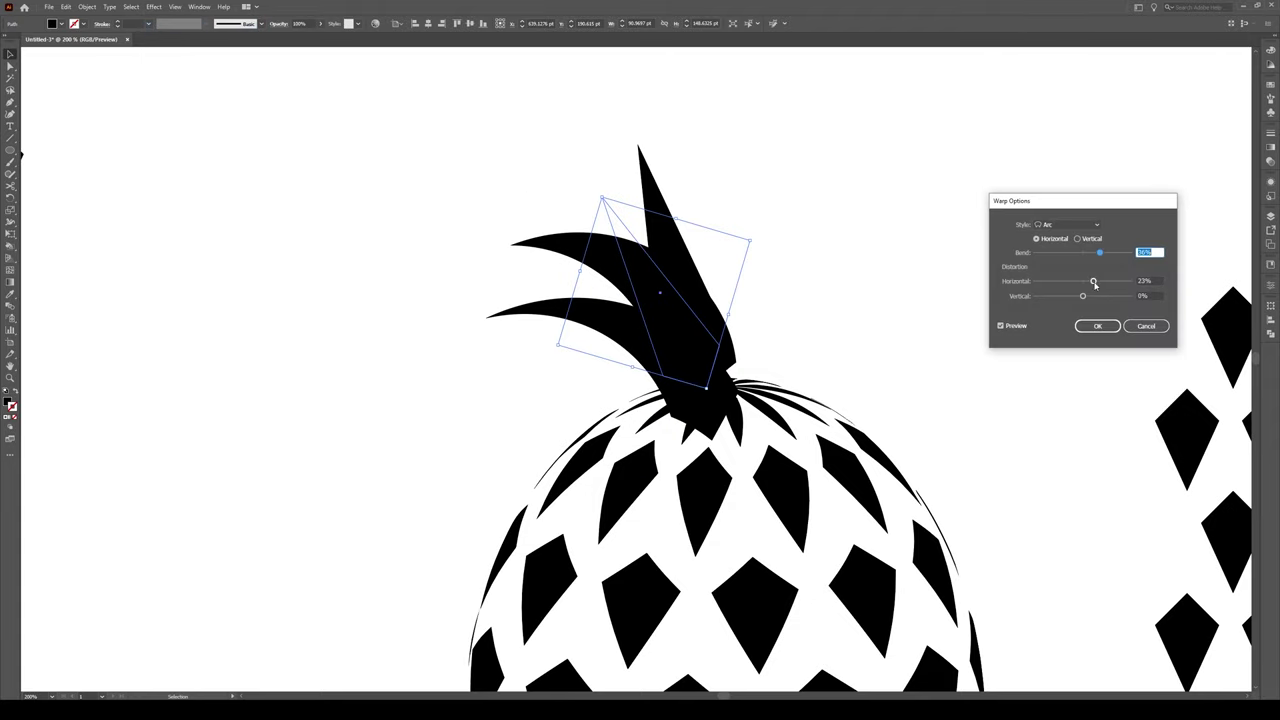
pyautogui.moveTo(1098, 254); pyautogui.dragTo(1092, 254)
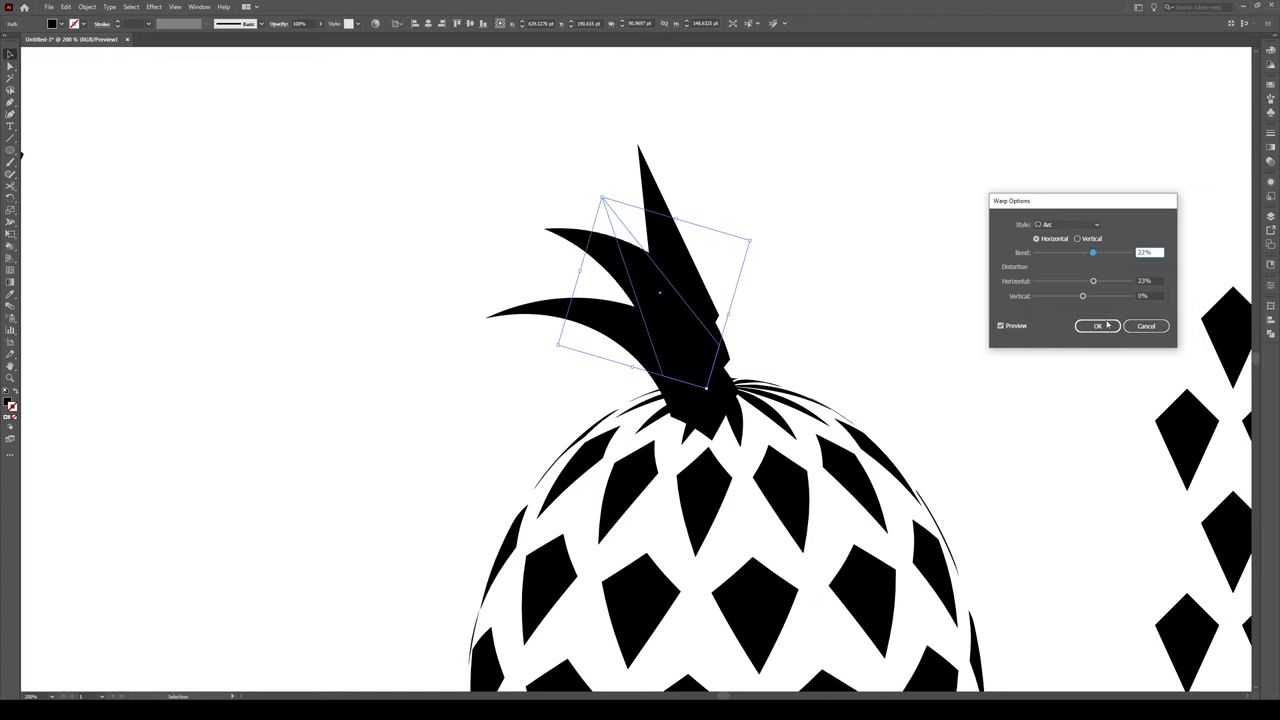
pyautogui.click(1098, 326)
# Apply a horizontal Arc warp to the steepest leaf with 1% bend and 23% horizontal distortion.
pyautogui.click(677, 250)
pyautogui.click(155, 7)
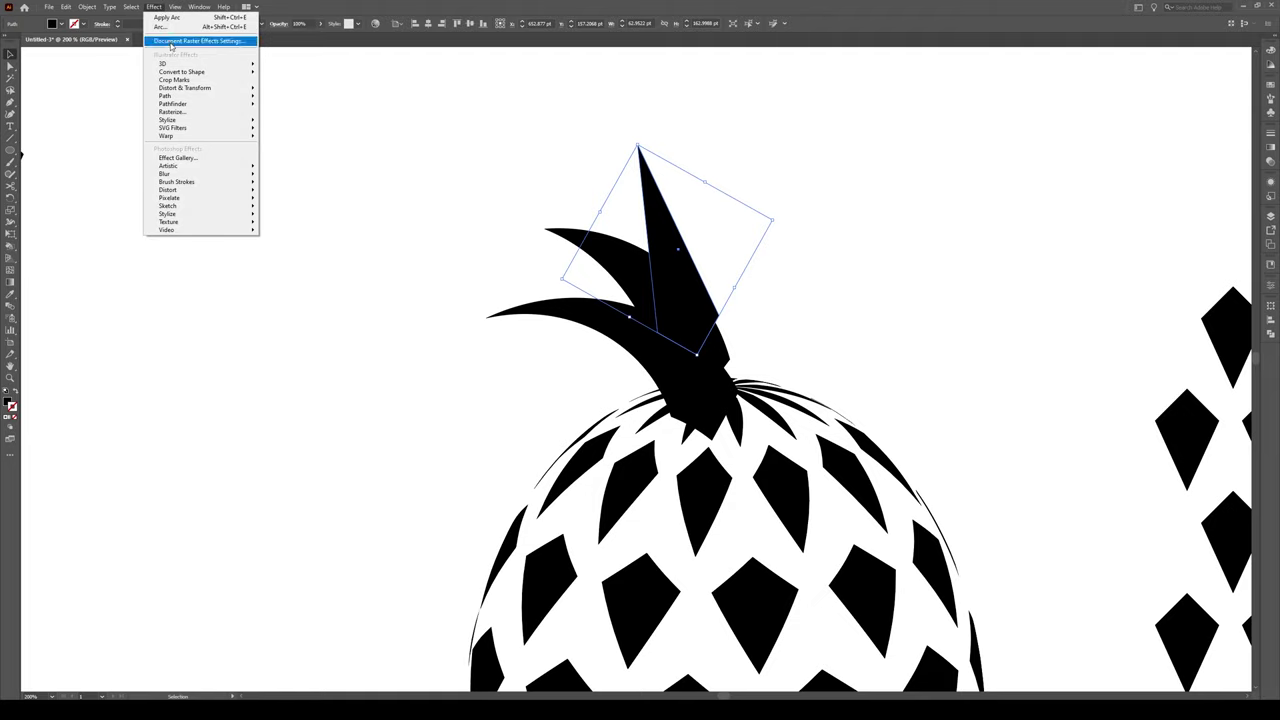
pyautogui.click(190, 40)
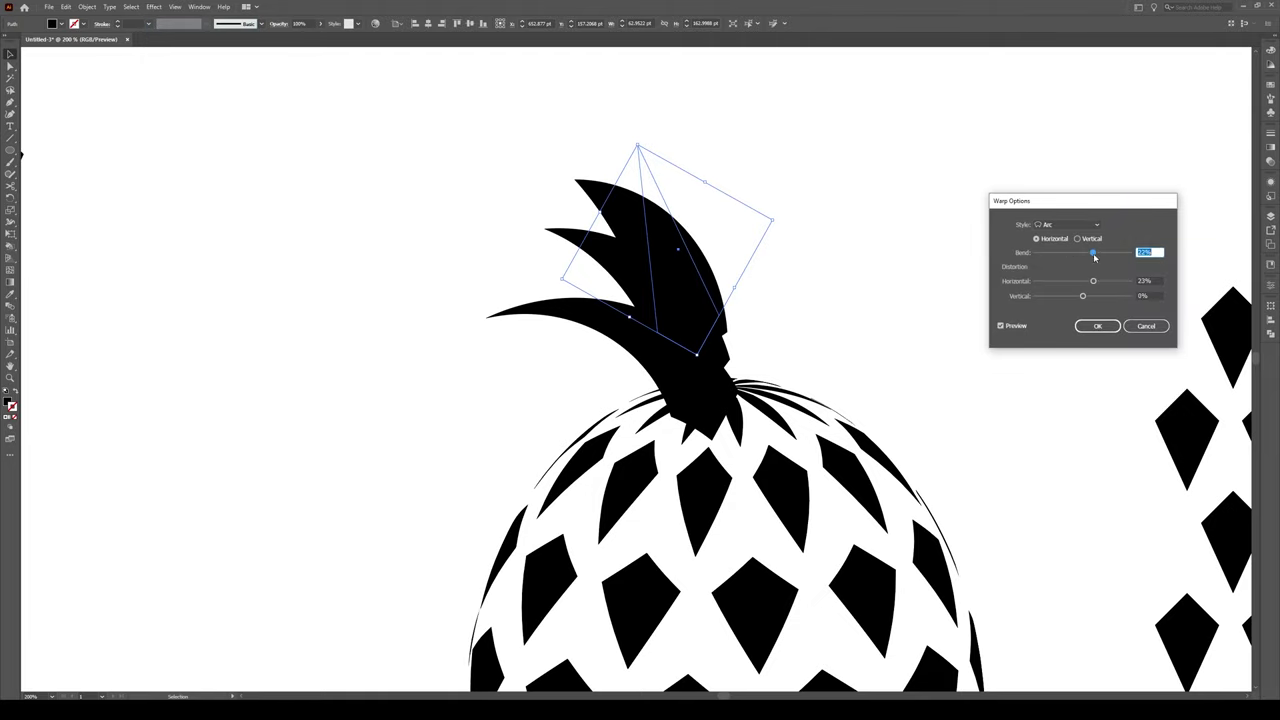
pyautogui.moveTo(1091, 255); pyautogui.dragTo(1082, 254)
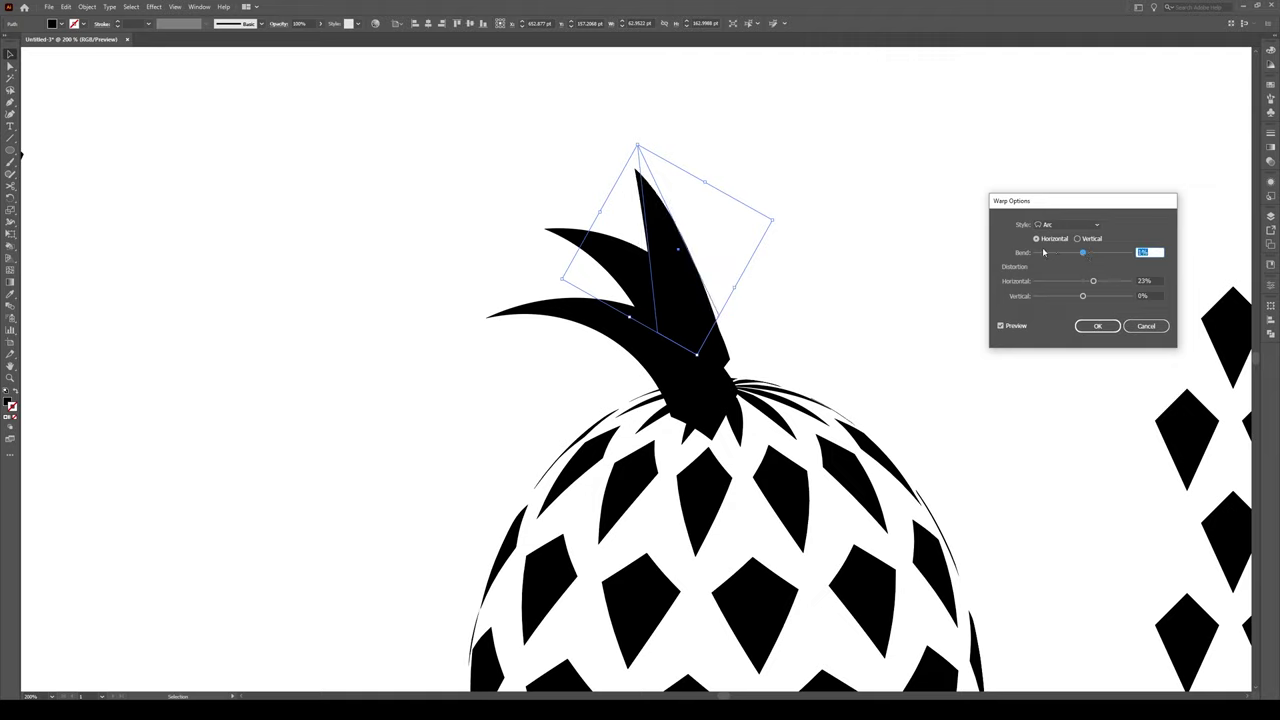
pyautogui.click(1095, 326)
pyautogui.click(851, 266)
# Expand the appearance of the three warped leaves into editable paths.
pyautogui.moveTo(711, 191); pyautogui.dragTo(605, 313)
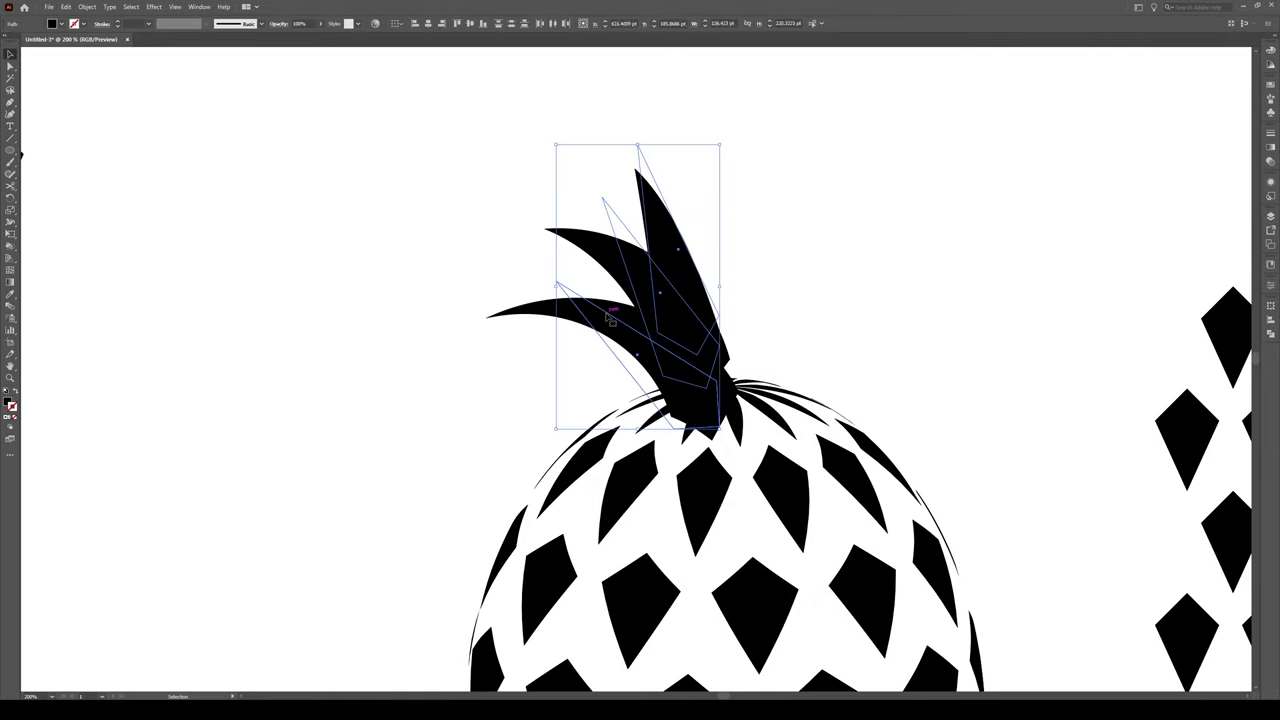
pyautogui.click(90, 10)
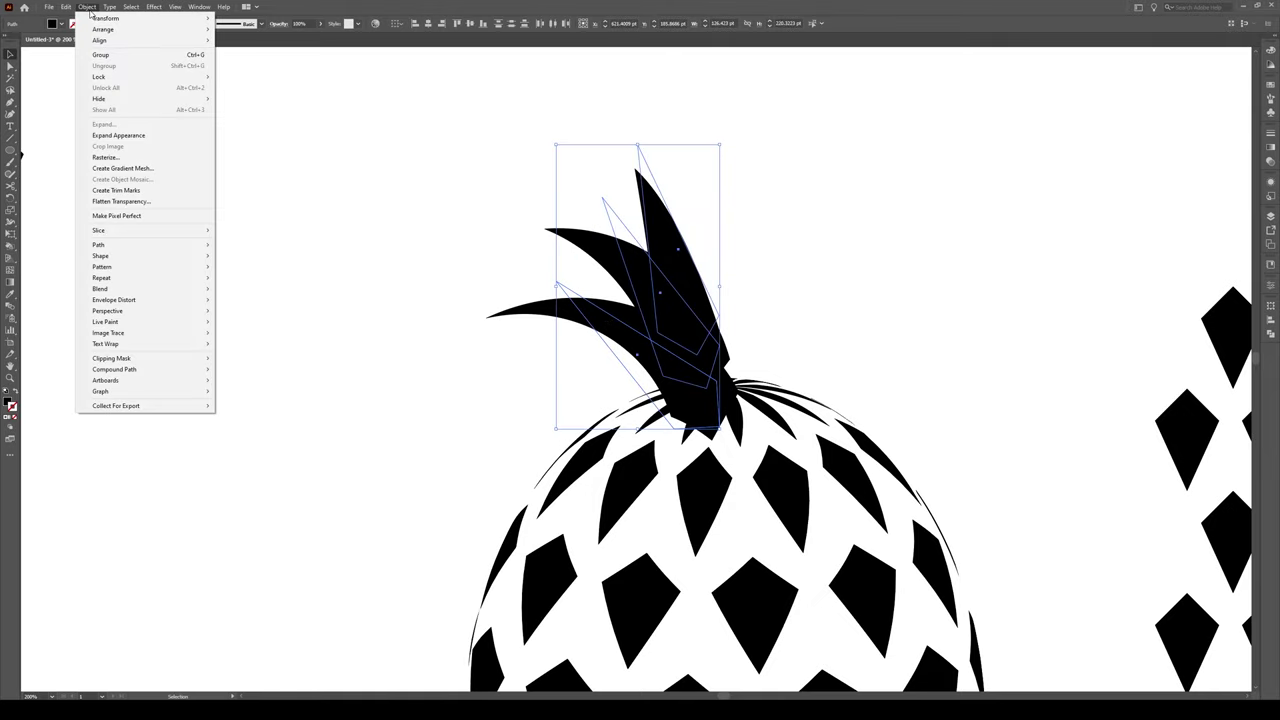
pyautogui.click(120, 134)
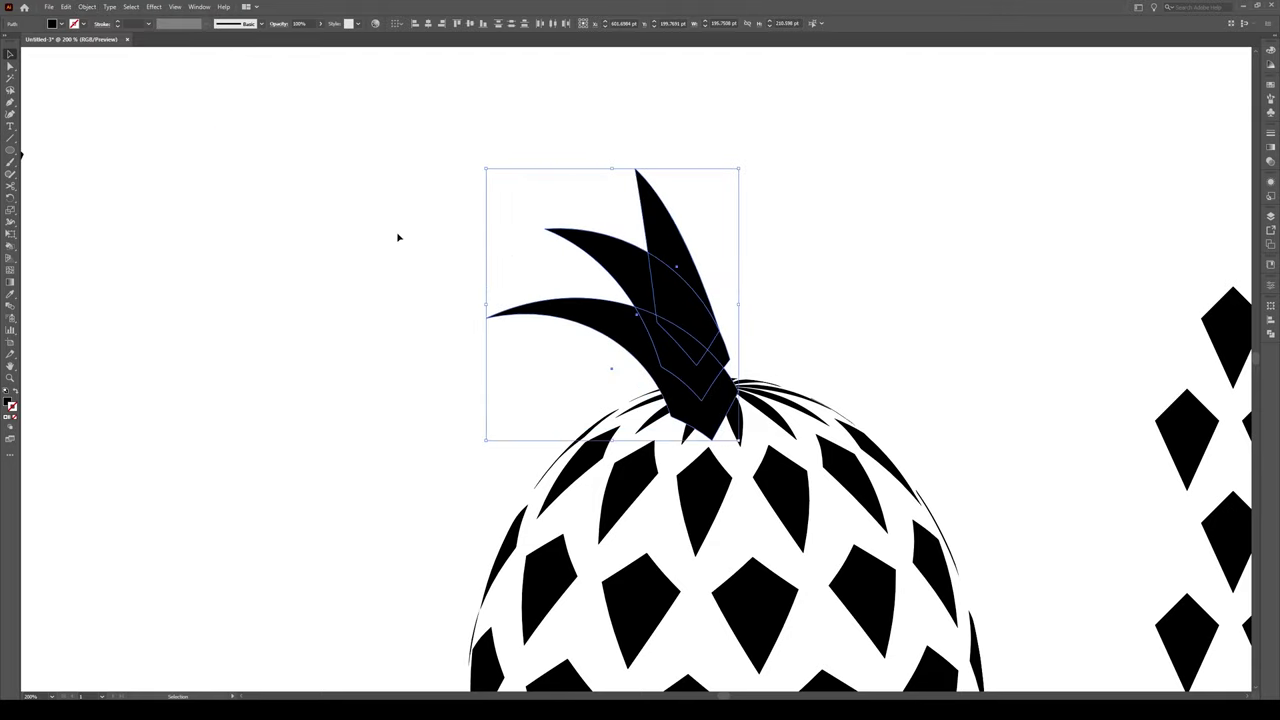
pyautogui.click(787, 200)
# Reflect a copy of the three leaves across the vertical axis and place it beside the originals as the crown's right half.
pyautogui.click(605, 317)
pyautogui.click(86, 8)
pyautogui.moveTo(110, 18)
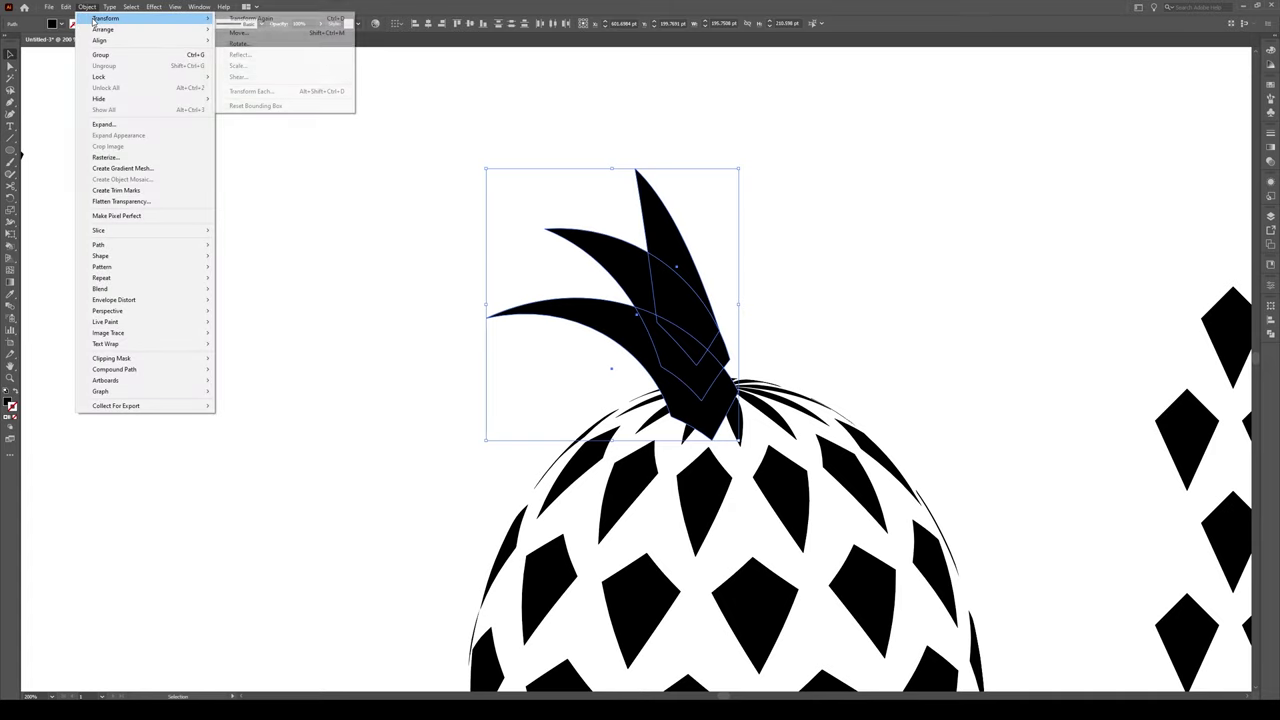
pyautogui.click(283, 56)
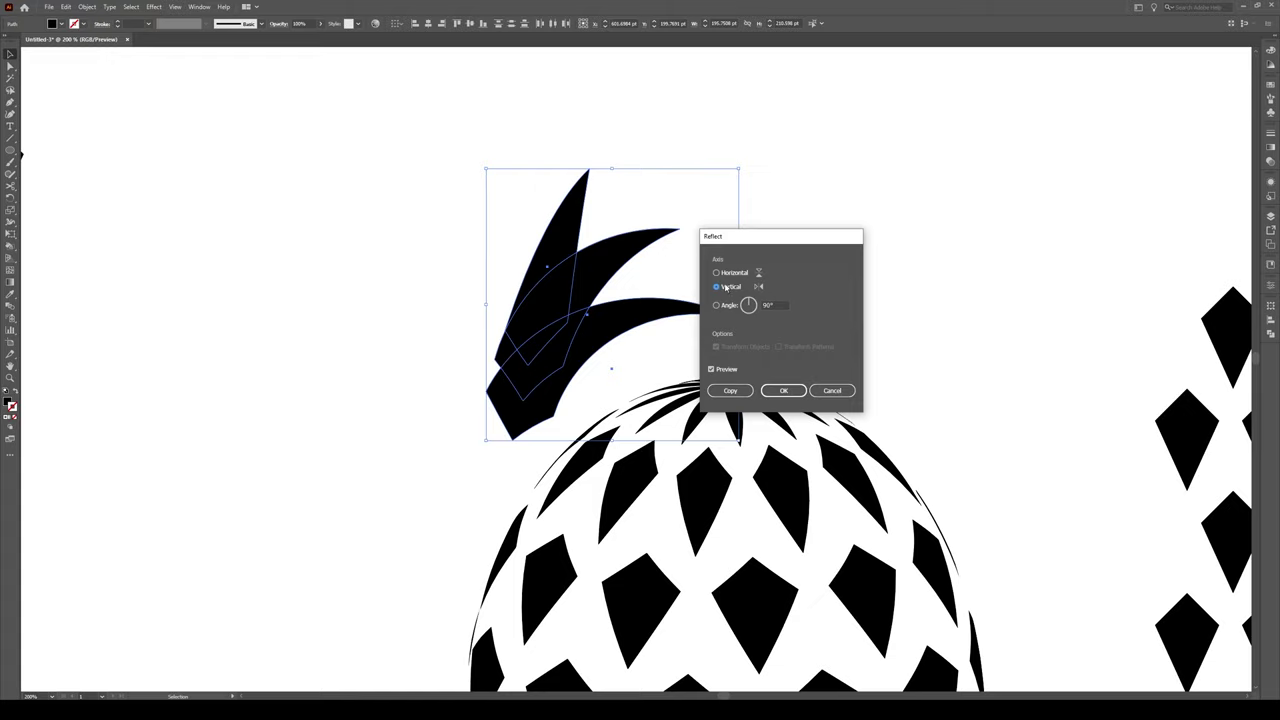
pyautogui.click(729, 391)
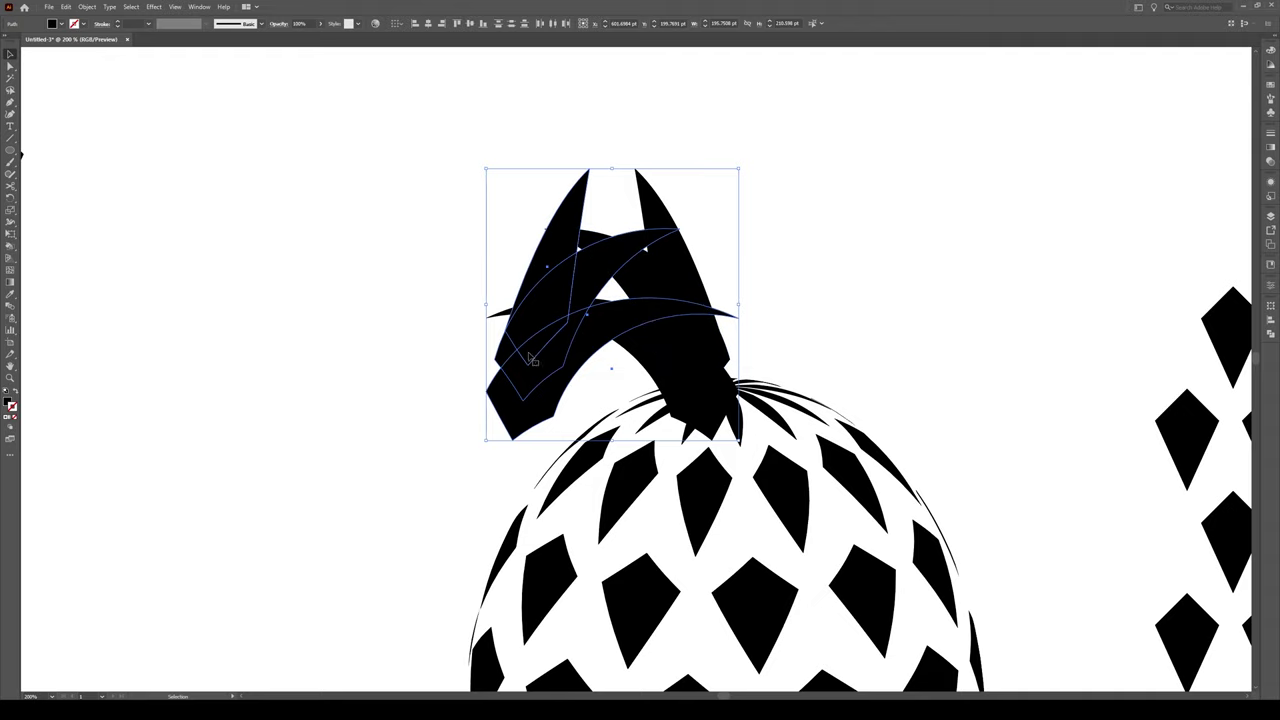
pyautogui.moveTo(531, 358); pyautogui.dragTo(717, 362)
pyautogui.click(869, 378)
# Move the mirrored leaves slightly left so both halves of the crown overlap more closely.
pyautogui.scroll(-2, 866, 380)
pyautogui.scroll(2, 859, 386)
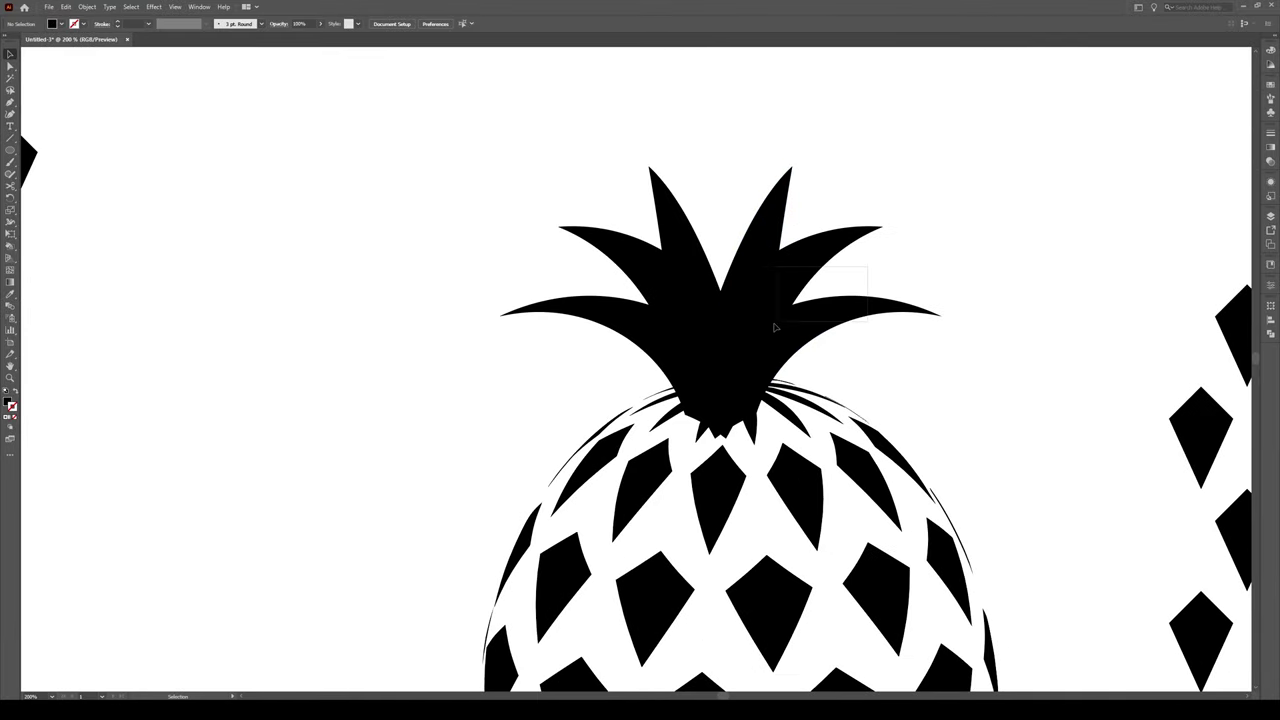
pyautogui.moveTo(762, 318); pyautogui.dragTo(750, 313)
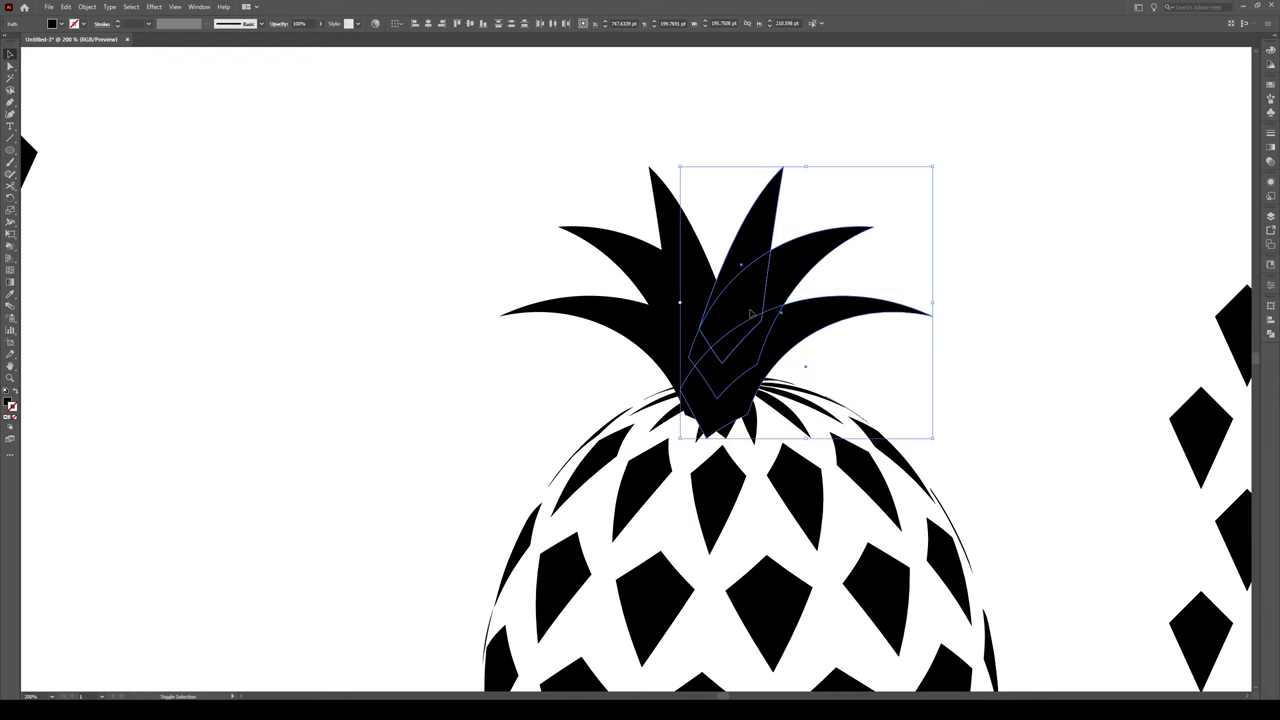
pyautogui.click(823, 351)
pyautogui.scroll(-2, 823, 351)
pyautogui.scroll(3, 804, 353)
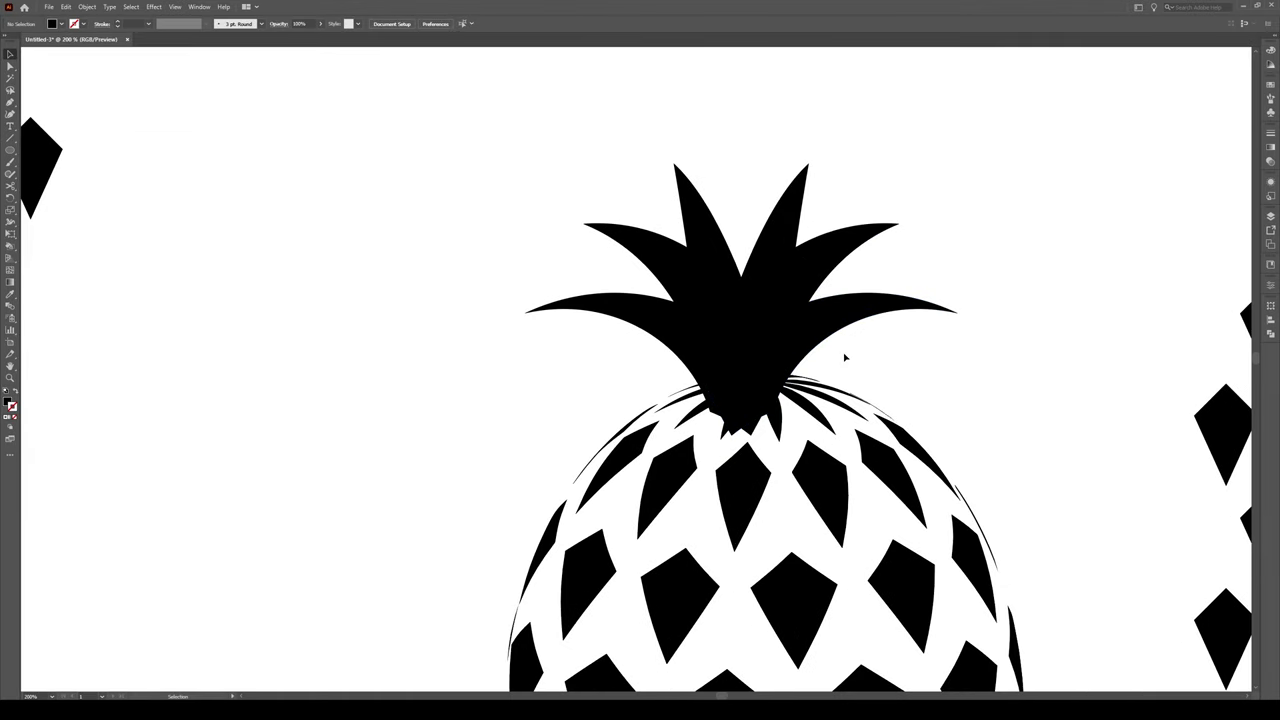
# Enlarge all six crown leaves together and seat the crown over the centre of the egg's top.
pyautogui.click(797, 252)
pyautogui.moveTo(523, 163); pyautogui.dragTo(424, 99)
pyautogui.moveTo(656, 340); pyautogui.dragTo(738, 360)
pyautogui.click(908, 388)
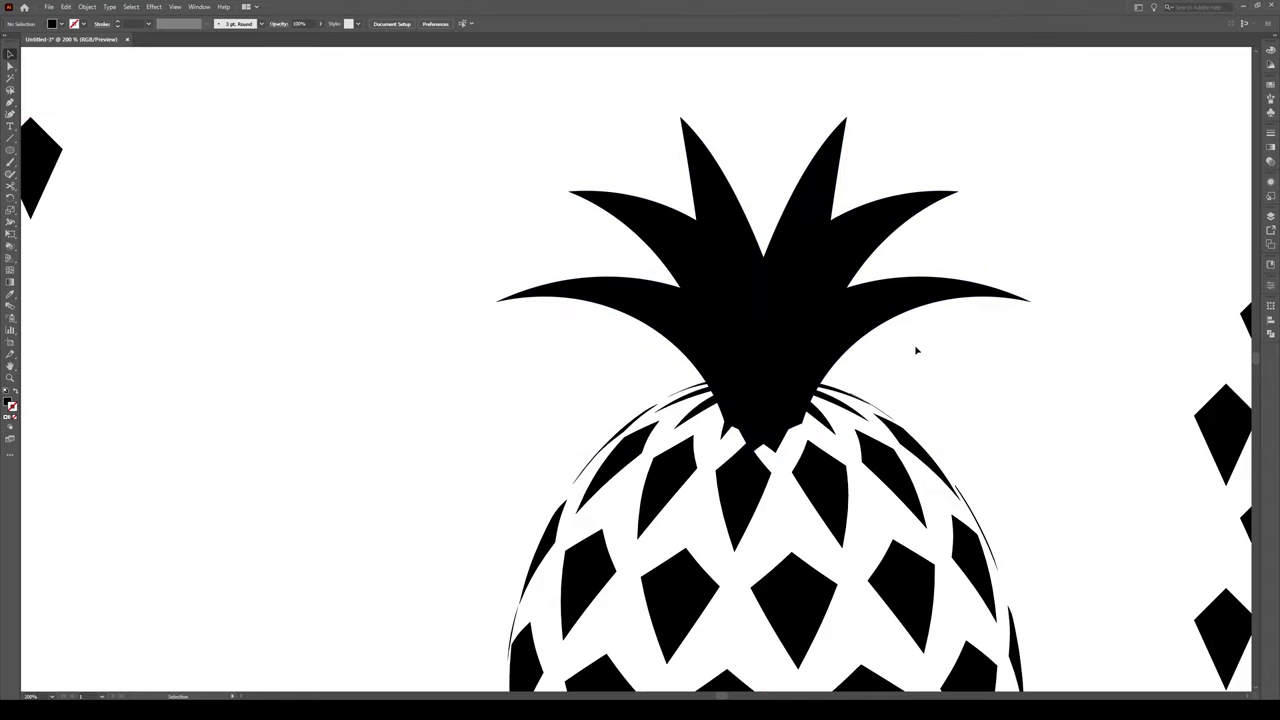
pyautogui.click(716, 337)
pyautogui.moveTo(773, 340); pyautogui.dragTo(773, 332)
pyautogui.click(865, 371)
# Expand the appearance of the revolved egg with its mapped kite pattern.
pyautogui.scroll(-4, 858, 429)
pyautogui.scroll(1, 826, 640)
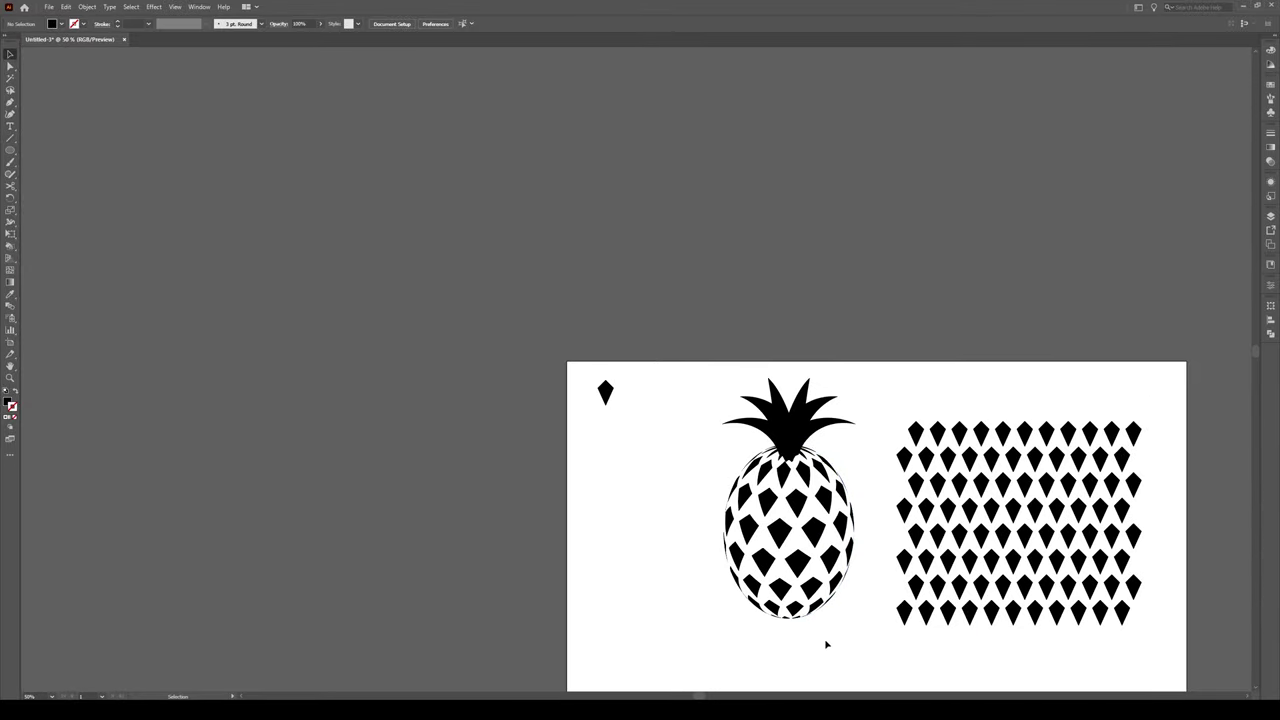
pyautogui.scroll(-5, 818, 650)
pyautogui.scroll(-1, 814, 641)
pyautogui.scroll(2, 806, 499)
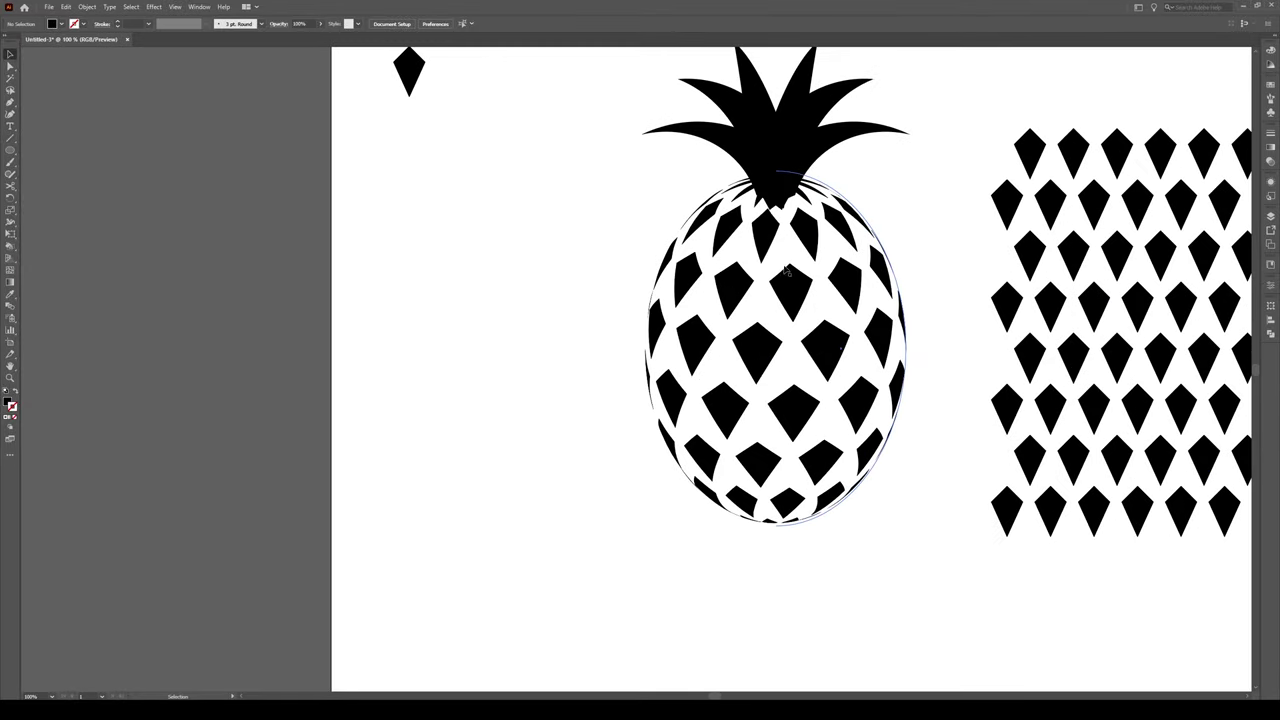
pyautogui.scroll(1, 808, 360)
pyautogui.click(798, 342)
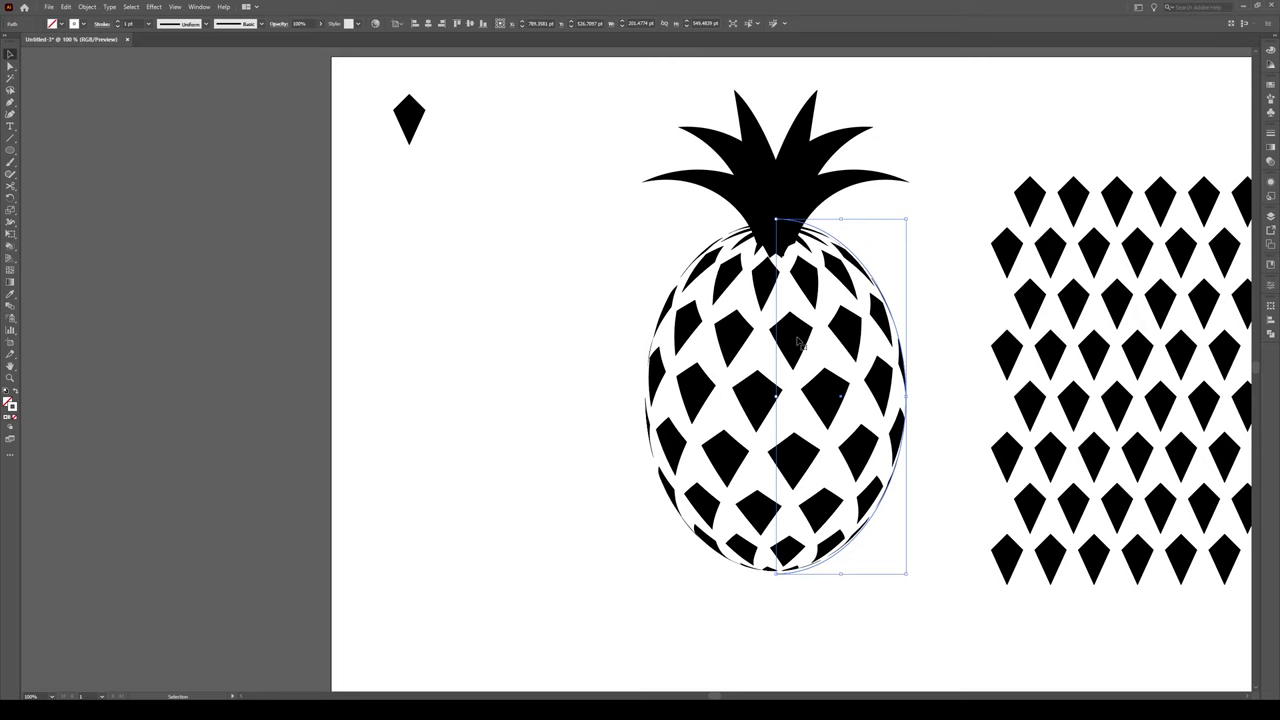
pyautogui.click(87, 6)
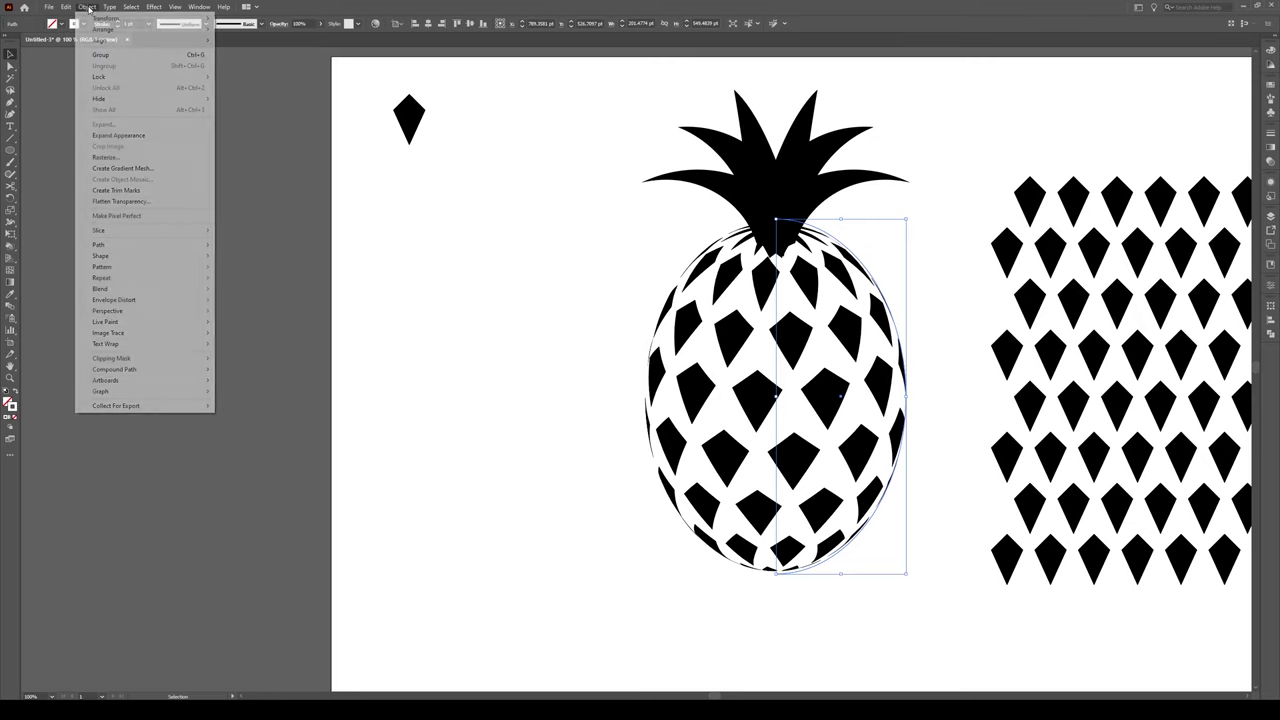
pyautogui.click(118, 140)
# Ungroup the expanded egg artwork to separate its nested groups.
pyautogui.scroll(1, 783, 313)
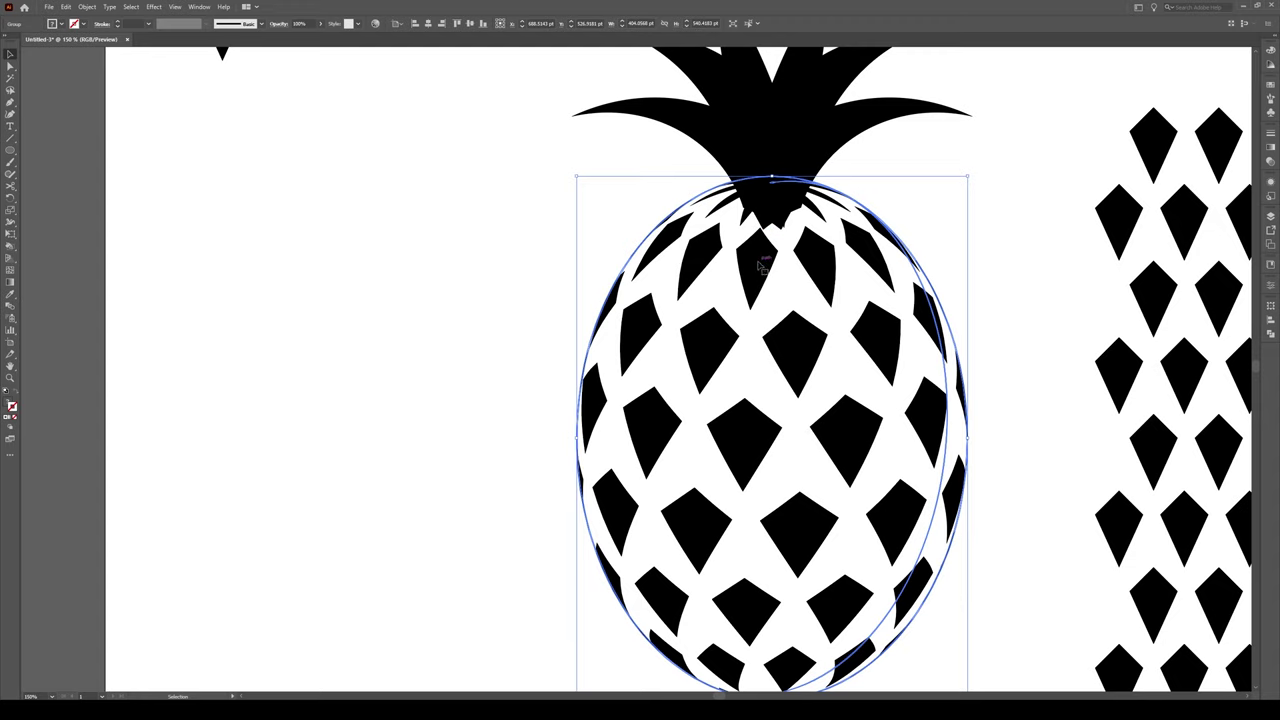
pyautogui.rightClick(760, 266)
pyautogui.click(793, 345)
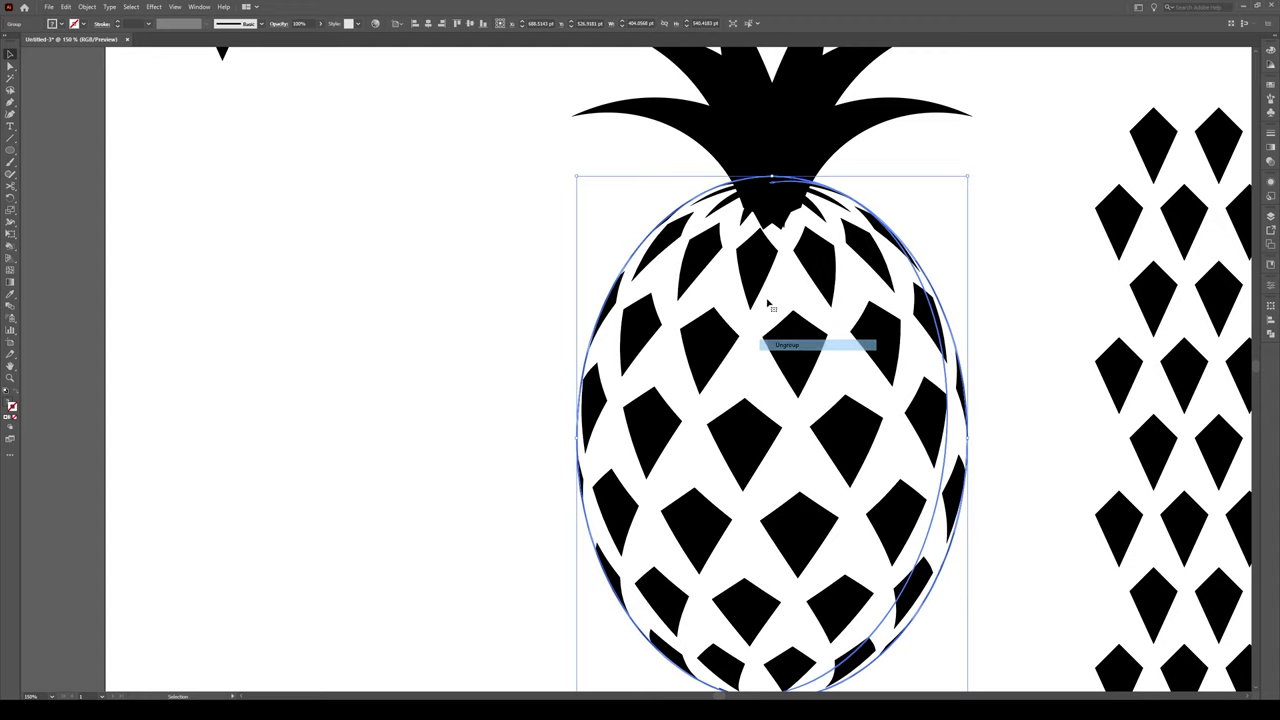
pyautogui.rightClick(763, 276)
pyautogui.click(797, 357)
pyautogui.rightClick(758, 264)
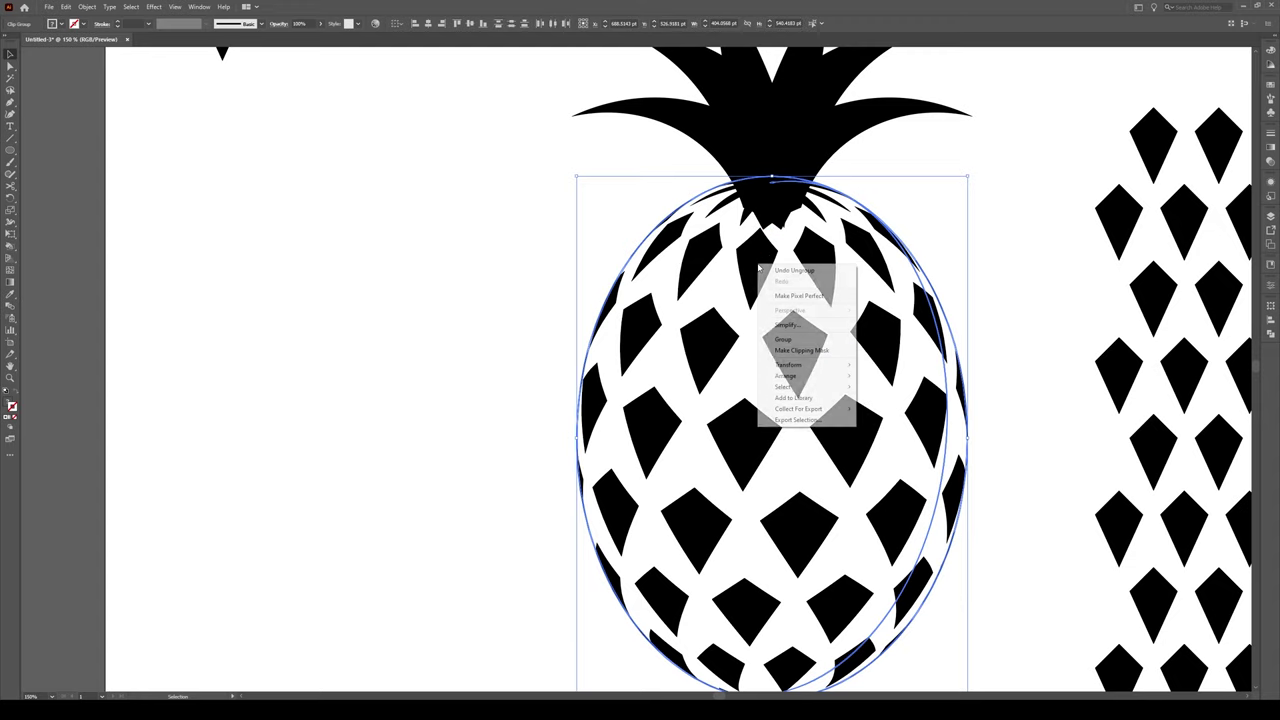
pyautogui.click(797, 350)
pyautogui.click(919, 107)
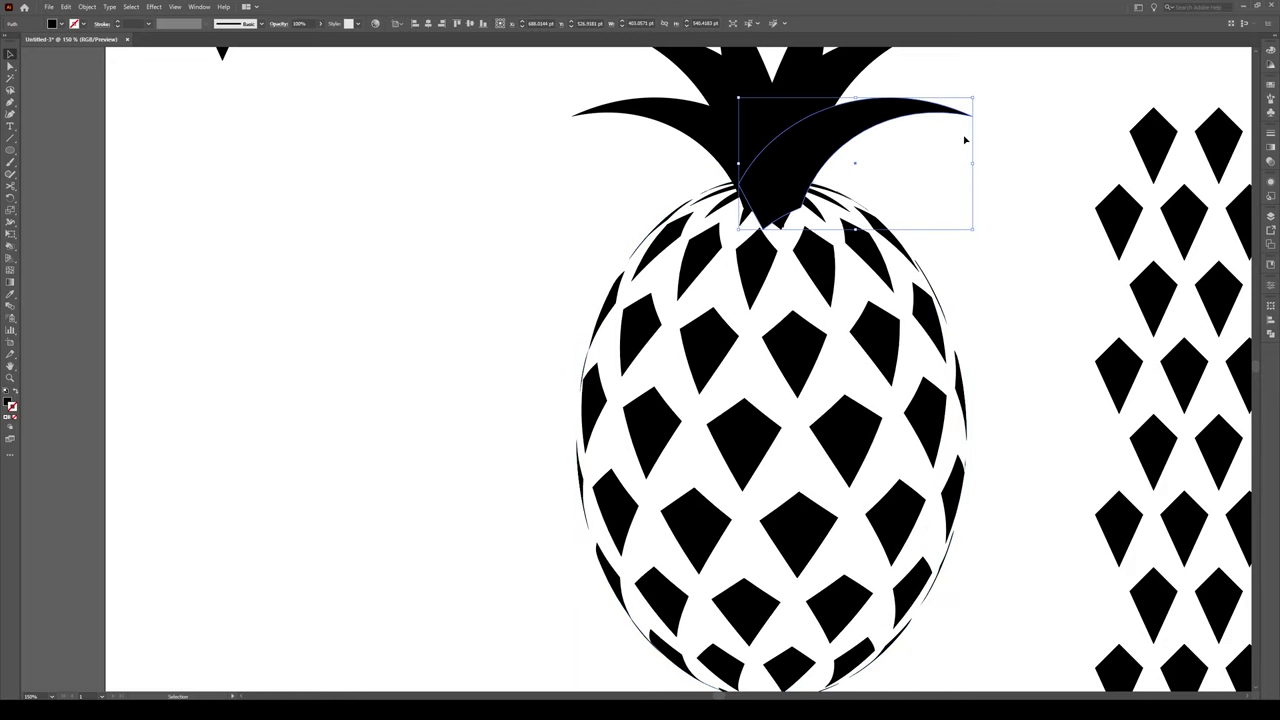
pyautogui.click(1037, 189)
# Release the clipping mask on the egg's kite pattern and ungroup the kites into individual shapes.
pyautogui.click(752, 265)
pyautogui.rightClick(752, 262)
pyautogui.click(798, 344)
pyautogui.click(988, 253)
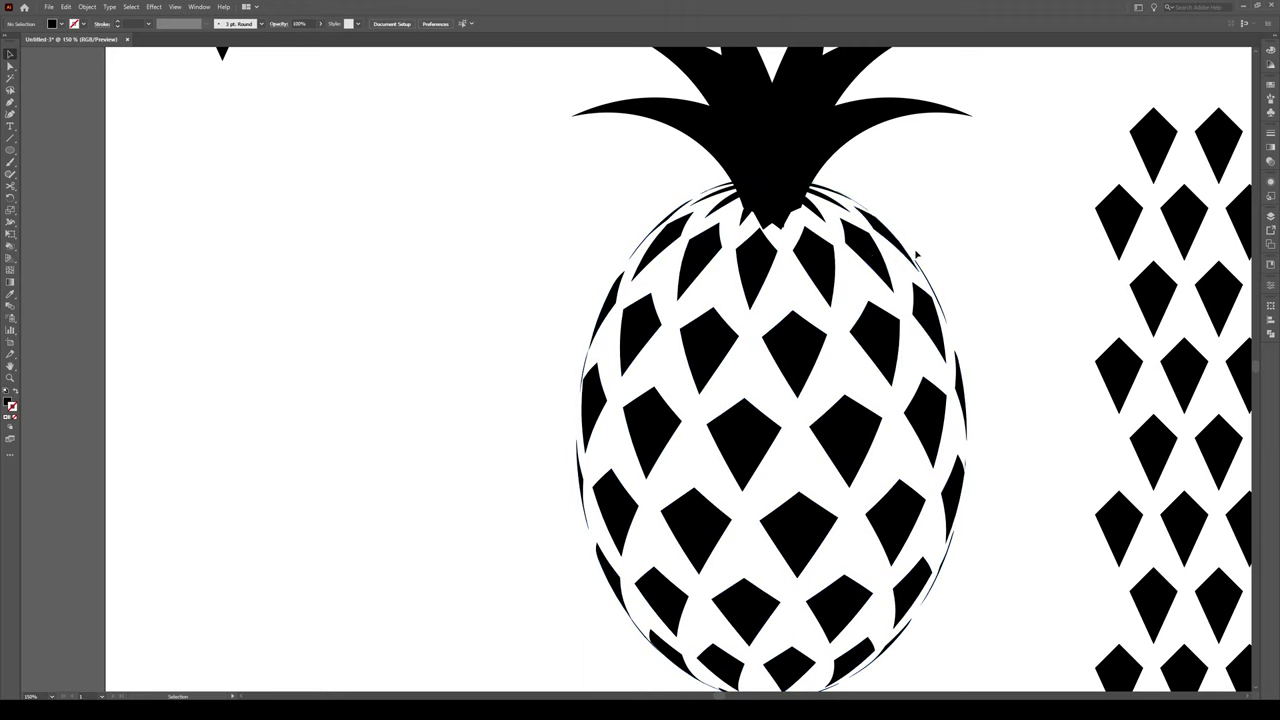
pyautogui.click(755, 273)
pyautogui.rightClick(755, 273)
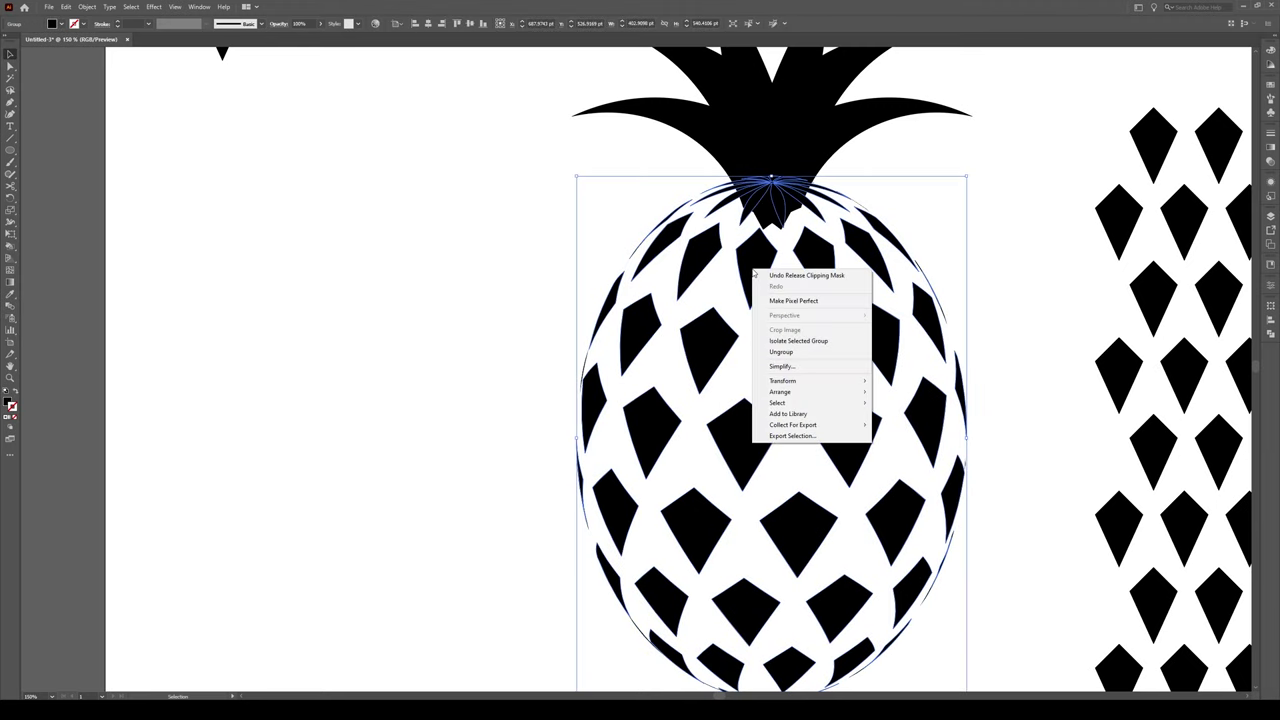
pyautogui.click(803, 352)
pyautogui.click(991, 287)
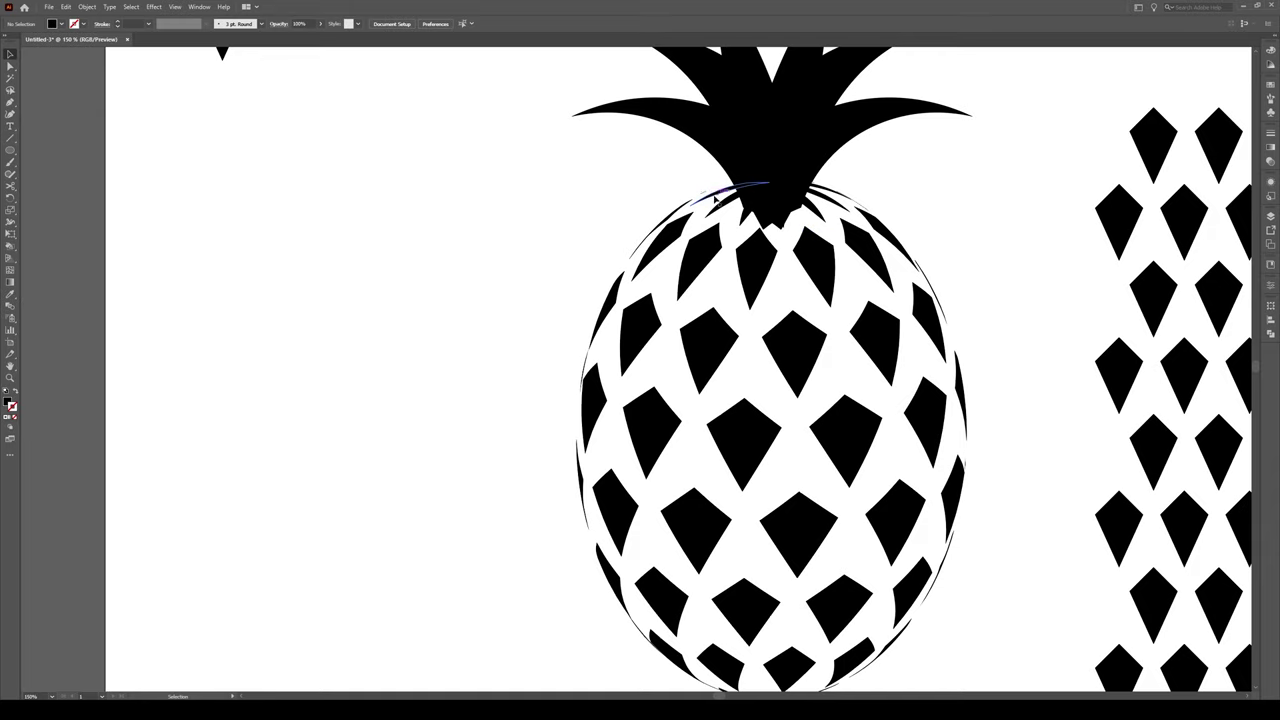
# Delete the hidden egg surface and back-side pattern shapes lying behind the front kites.
pyautogui.click(708, 196)
pyautogui.press('Delete')
pyautogui.click(702, 196)
pyautogui.press('Delete')
pyautogui.click(704, 196)
pyautogui.press('Delete')
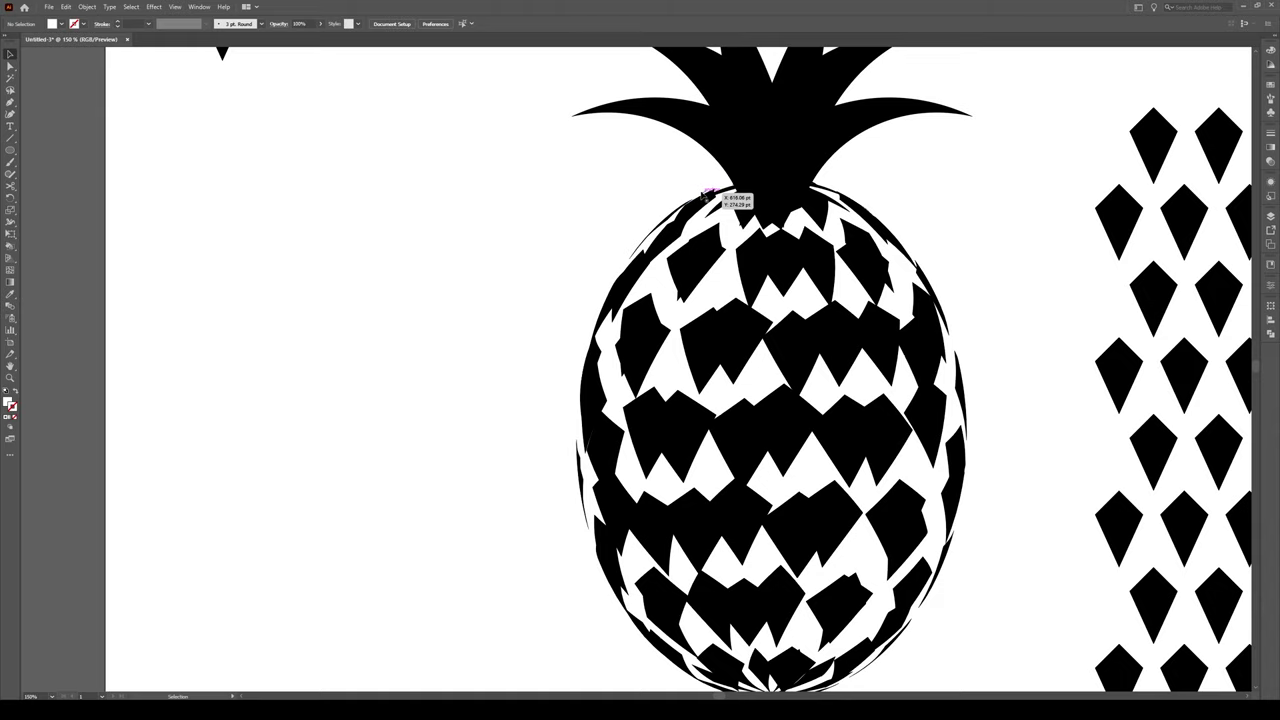
pyautogui.click(721, 186)
pyautogui.press('Delete')
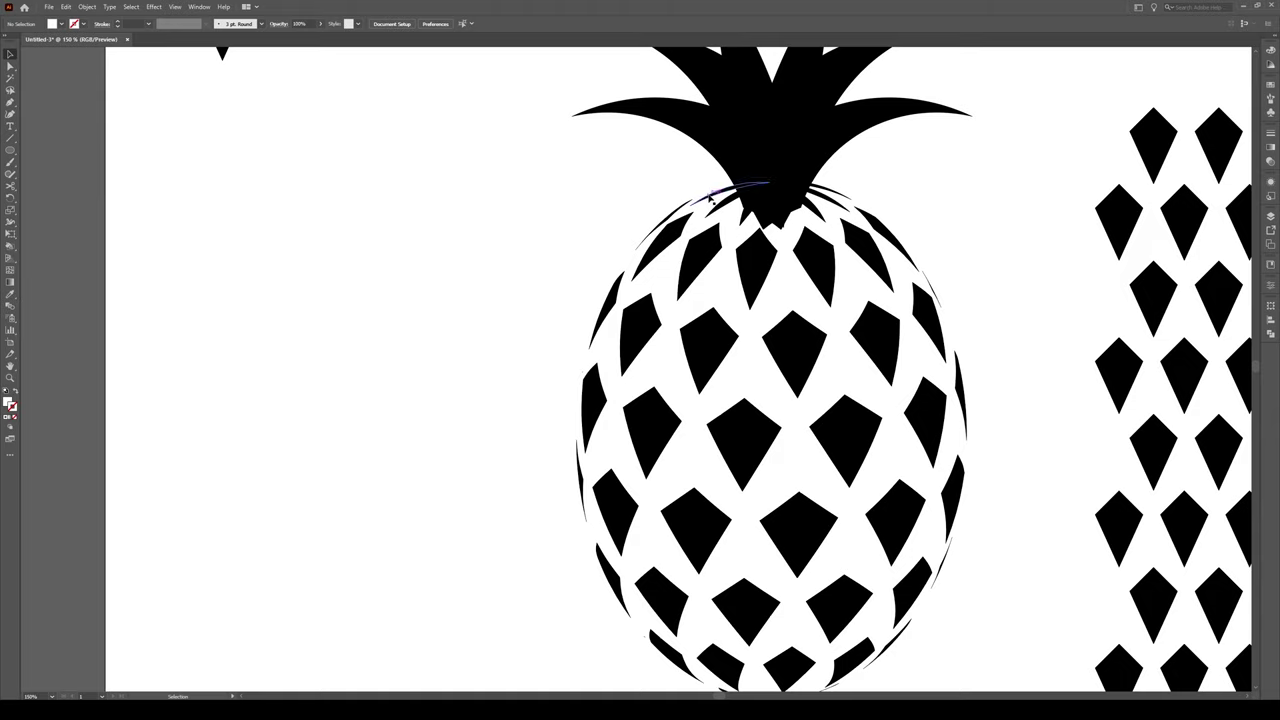
# Delete the partly hidden kites around the crown's base, including the inner sliver on each side.
pyautogui.click(746, 215)
pyautogui.press('Delete')
pyautogui.scroll(3, 785, 212)
pyautogui.click(785, 256)
pyautogui.press('Delete')
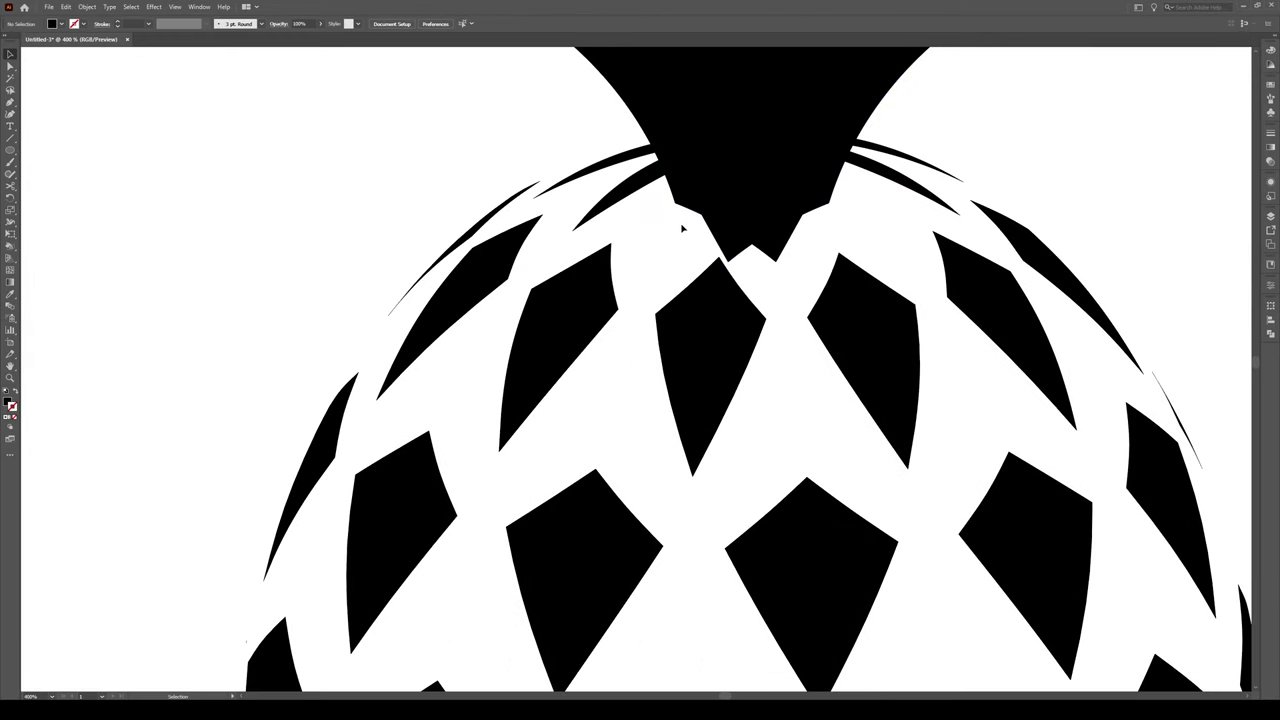
pyautogui.click(900, 184)
pyautogui.press('Delete')
pyautogui.click(632, 192)
pyautogui.press('Delete')
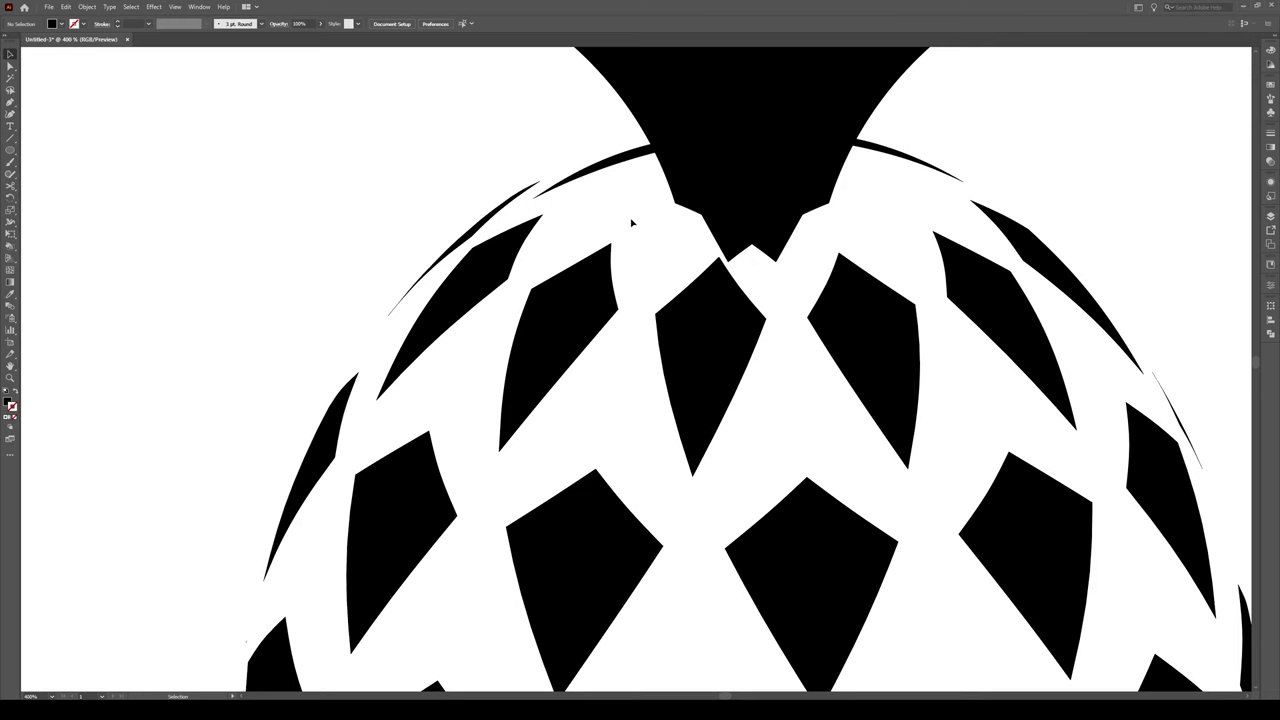
# Examine the pineapple's outline and the join between the crown and the egg.
pyautogui.scroll(-5, 677, 243)
pyautogui.scroll(2, 671, 292)
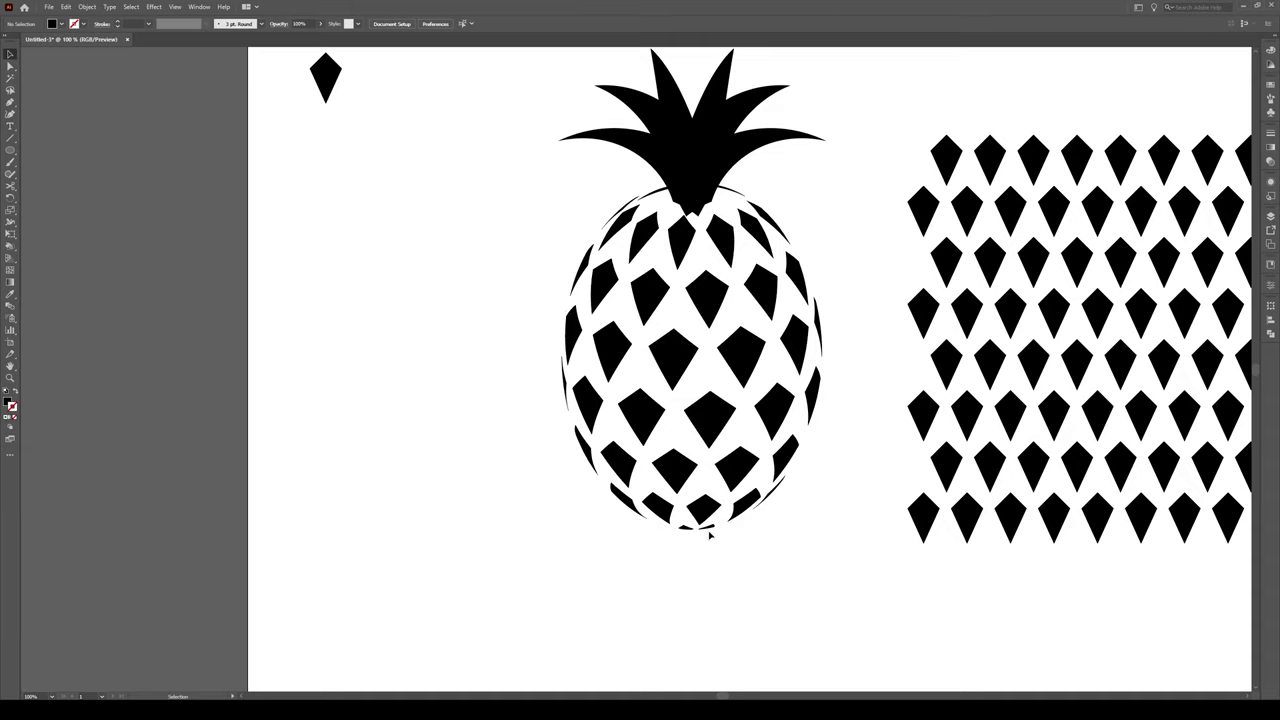
pyautogui.click(692, 175)
pyautogui.scroll(2, 661, 136)
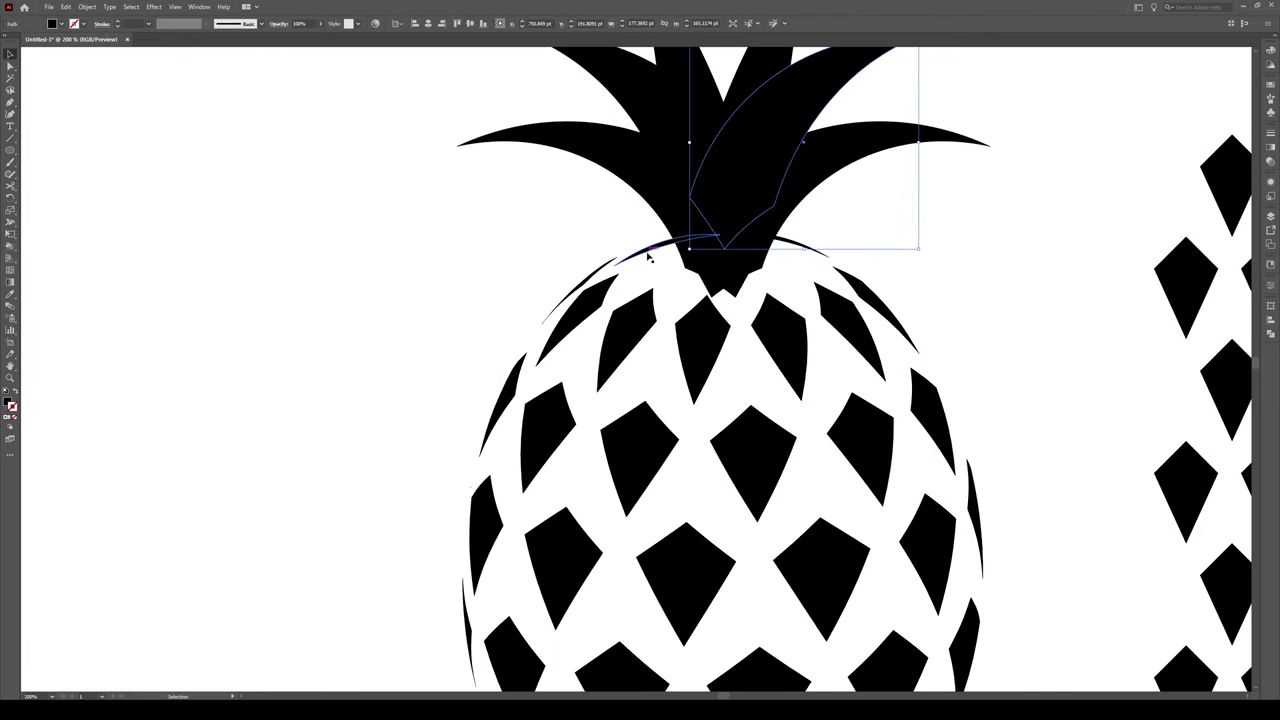
pyautogui.click(972, 232)
pyautogui.scroll(-5, 886, 237)
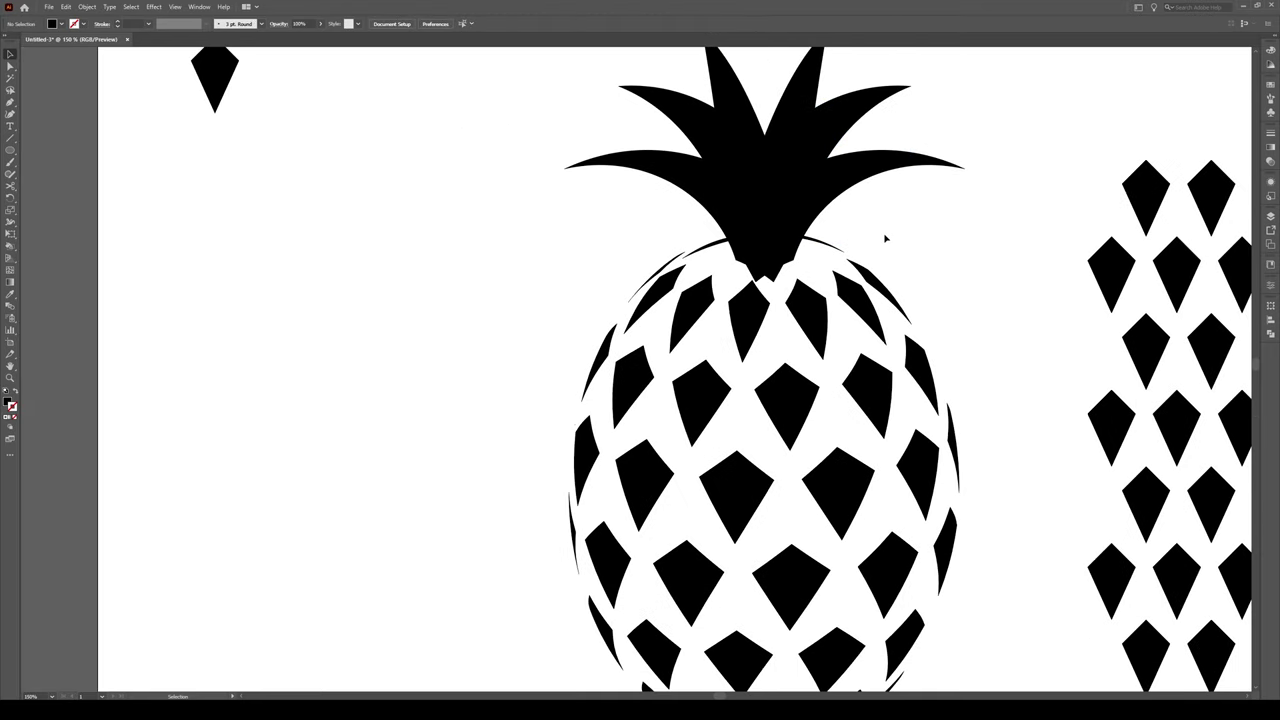
pyautogui.scroll(4, 747, 247)
pyautogui.scroll(-1, 748, 195)
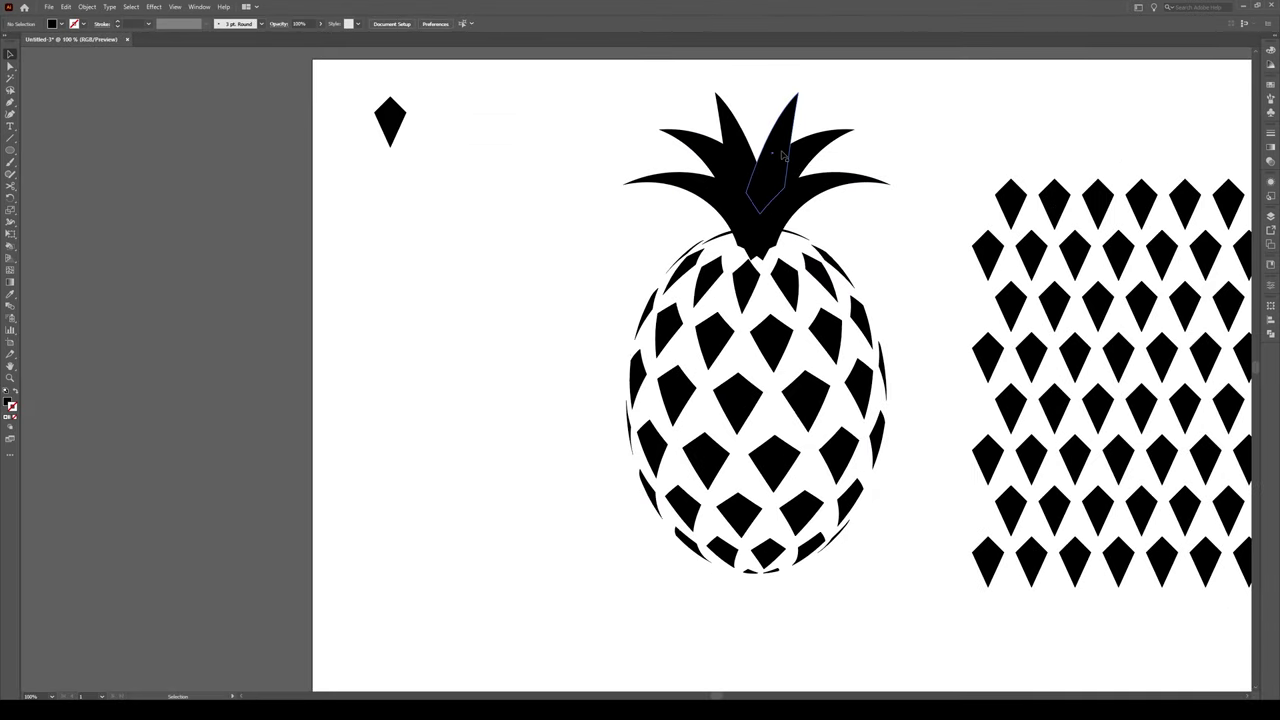
# Reposition individual leaves on both sides of the crown to vary their heights and overlap.
pyautogui.click(728, 215)
pyautogui.click(723, 209)
pyautogui.moveTo(726, 210); pyautogui.dragTo(716, 213)
pyautogui.click(775, 205)
pyautogui.click(801, 198)
pyautogui.moveTo(803, 200)
pyautogui.mouseDown()
pyautogui.moveTo(815, 209)
pyautogui.moveTo(796, 221)
pyautogui.mouseUp()
pyautogui.click(891, 243)
pyautogui.moveTo(744, 148); pyautogui.dragTo(787, 188)
pyautogui.click(866, 163)
# Move the lowest right leaf slightly inward and shift the whole crown right to centre it on the egg.
pyautogui.scroll(-1, 874, 160)
pyautogui.scroll(1, 874, 160)
pyautogui.scroll(2, 767, 218)
pyautogui.moveTo(776, 242); pyautogui.dragTo(762, 250)
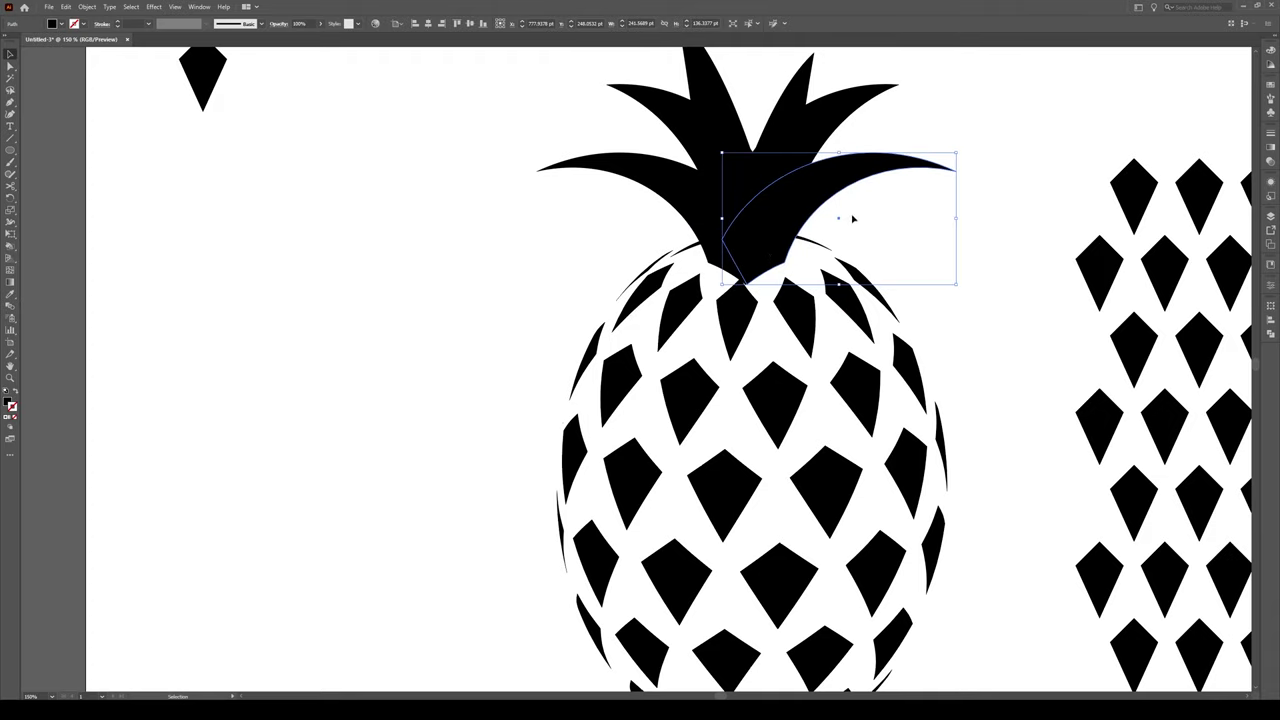
pyautogui.click(852, 218)
pyautogui.moveTo(901, 205); pyautogui.dragTo(670, 188)
pyautogui.moveTo(748, 212); pyautogui.dragTo(760, 213)
pyautogui.click(886, 238)
pyautogui.scroll(-4, 880, 237)
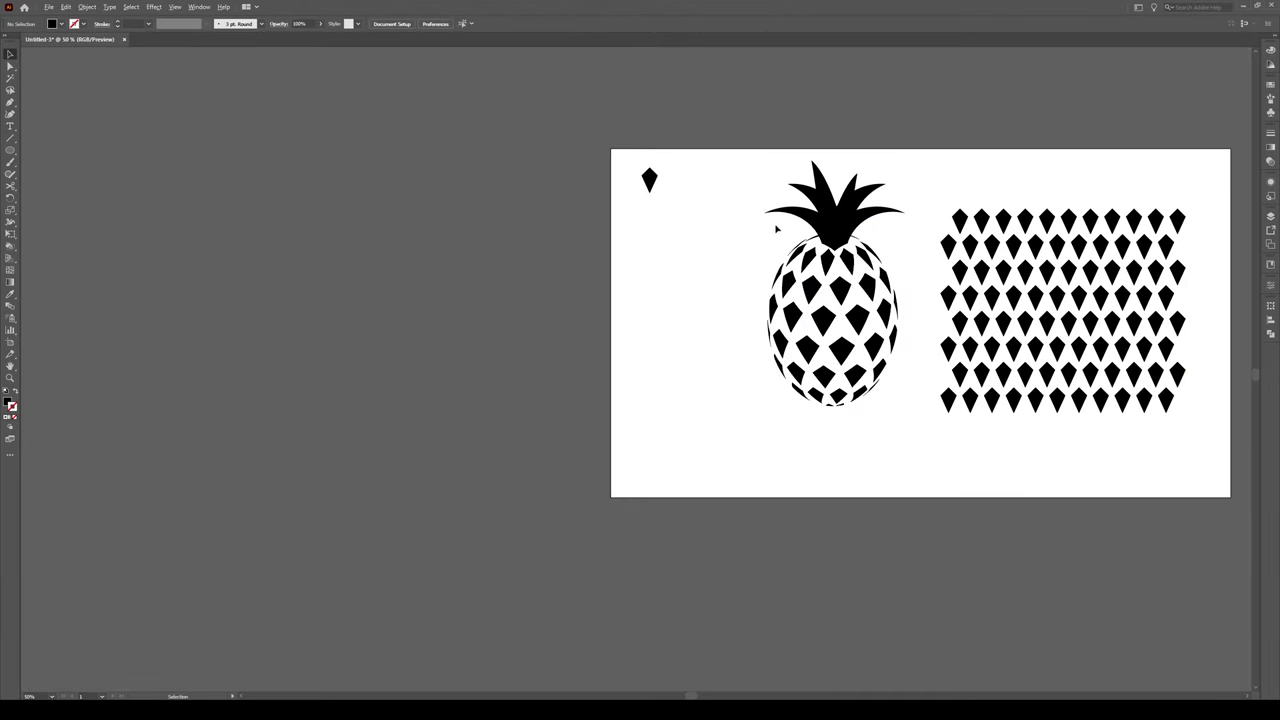
pyautogui.scroll(2, 832, 232)
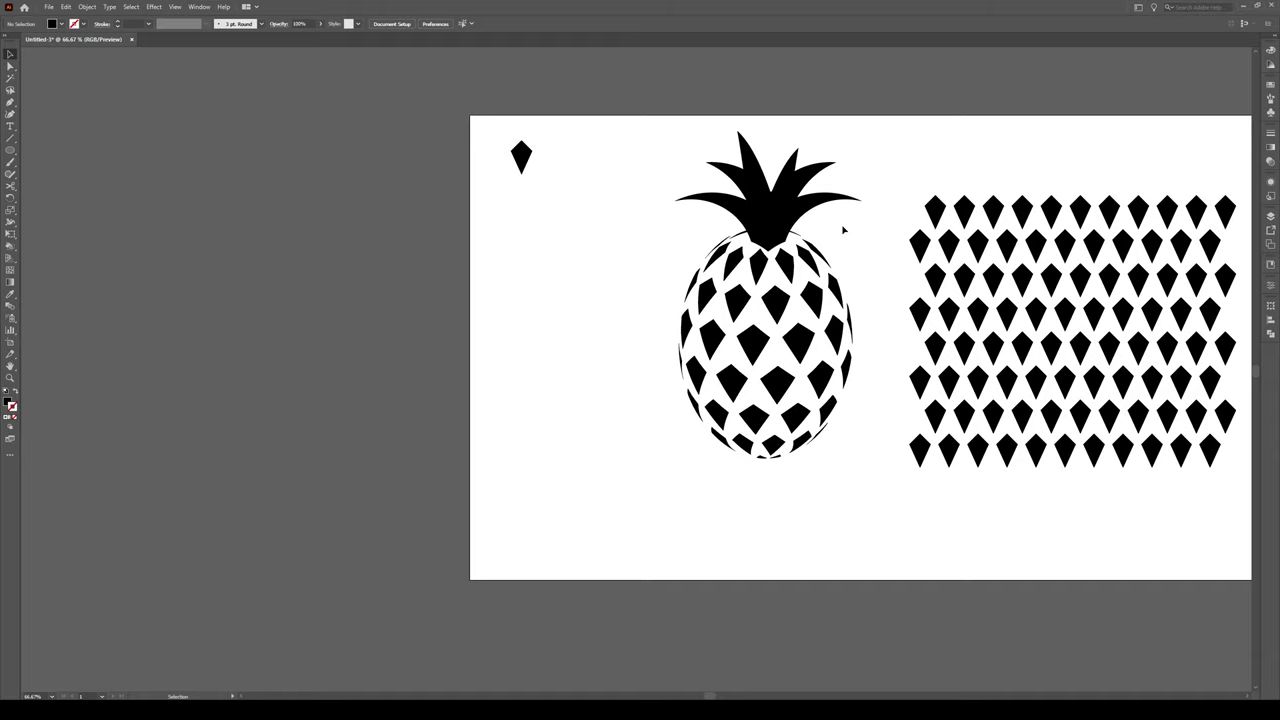